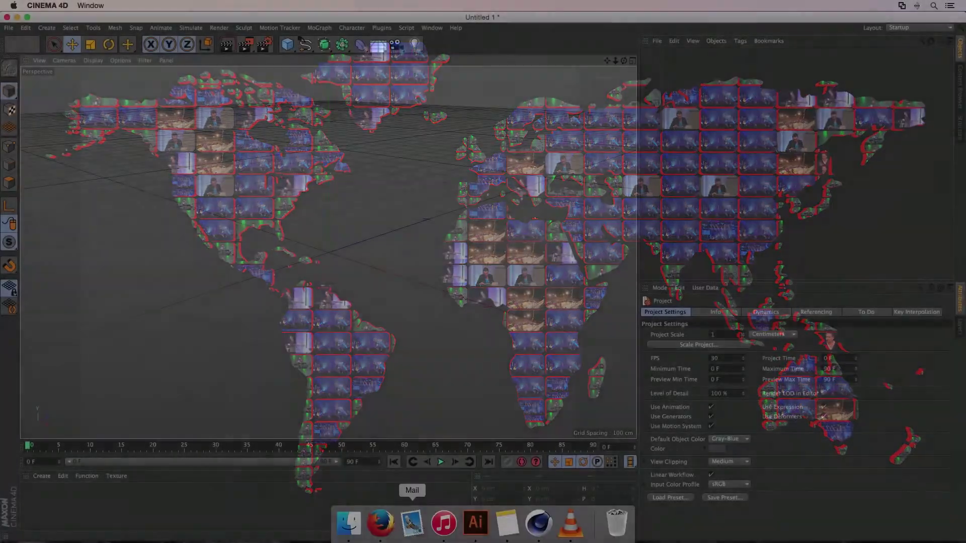
# Switch to Firefox and open the bookmarked World Map Vector page on Vecteezy.
pyautogui.click(380, 523)
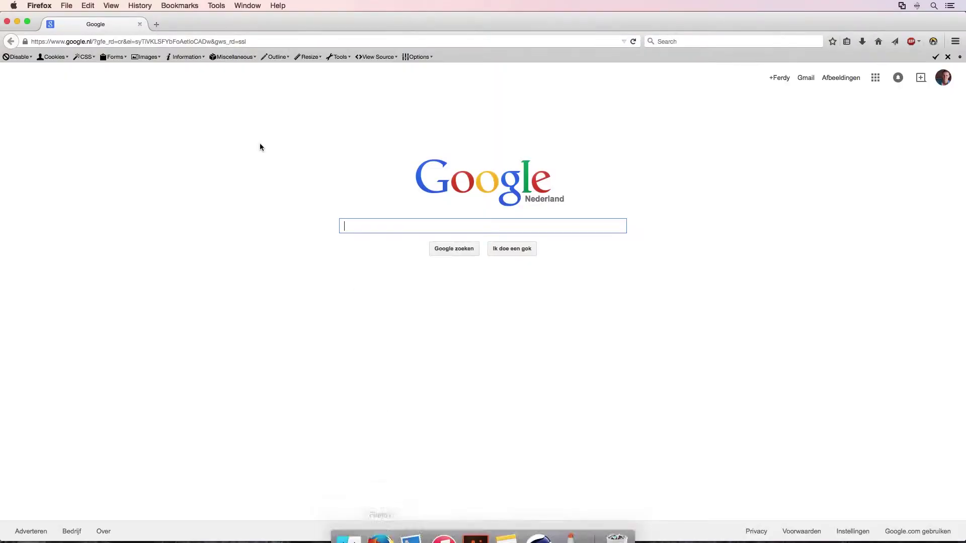
pyautogui.click(186, 6)
pyautogui.moveTo(144, 7)
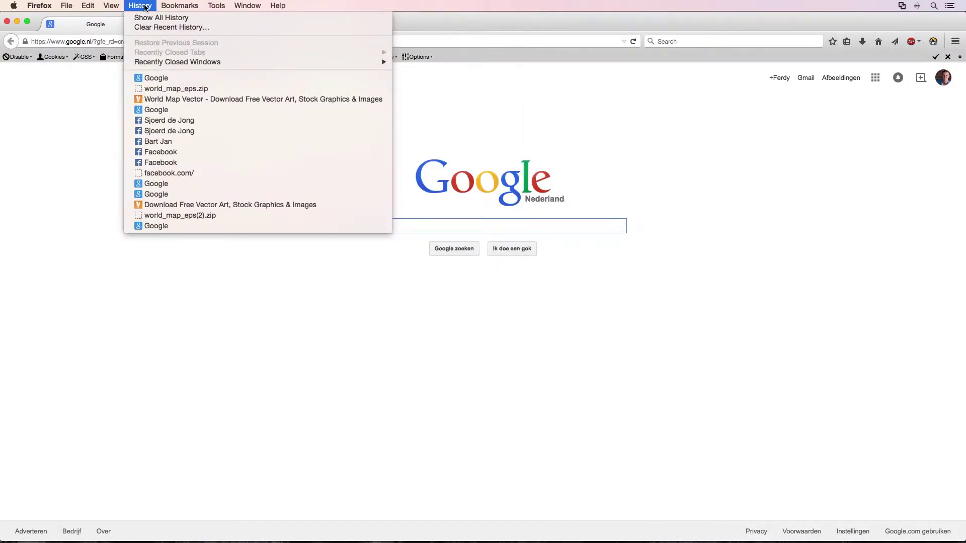
pyautogui.moveTo(180, 5)
pyautogui.click(226, 229)
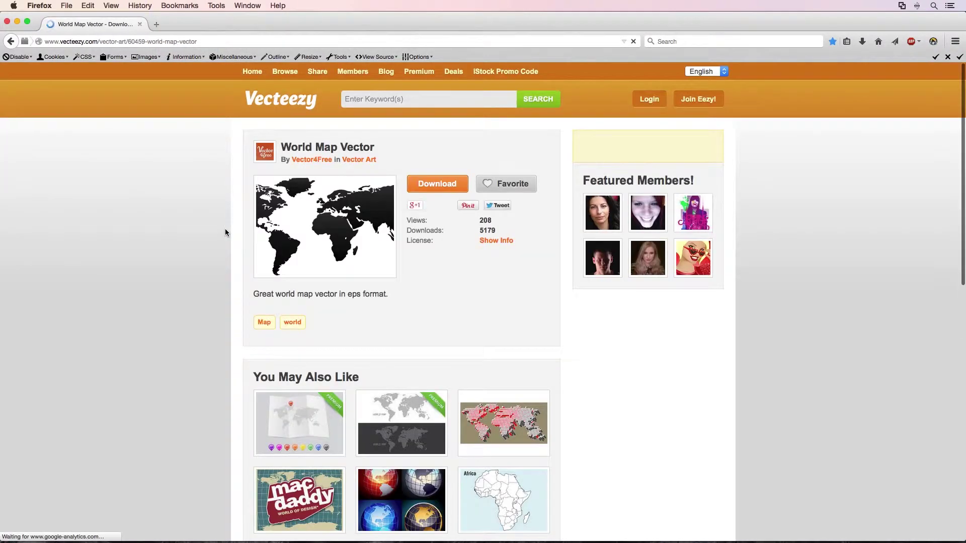
# Download world_map_eps.zip from the World Map Vector page without logging in, and save the file.
pyautogui.click(453, 187)
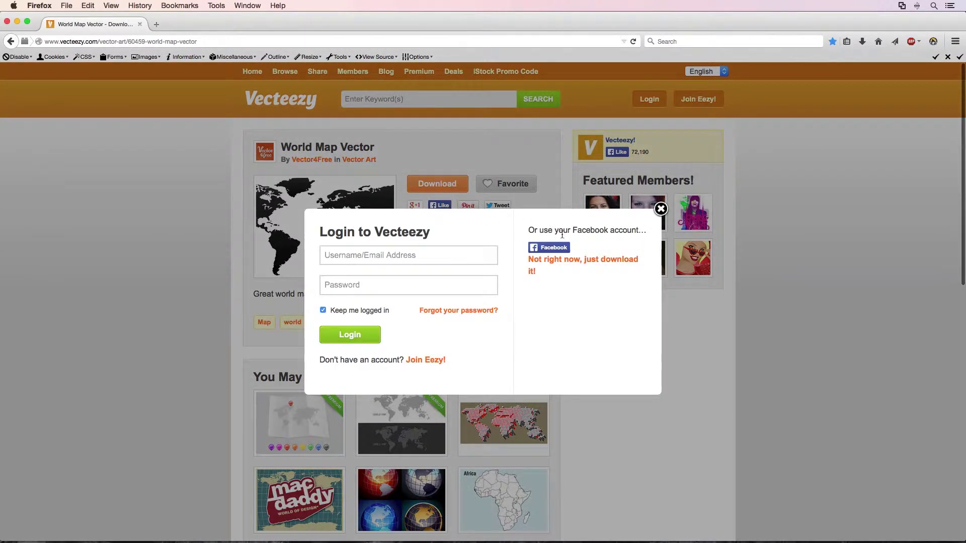
pyautogui.click(594, 264)
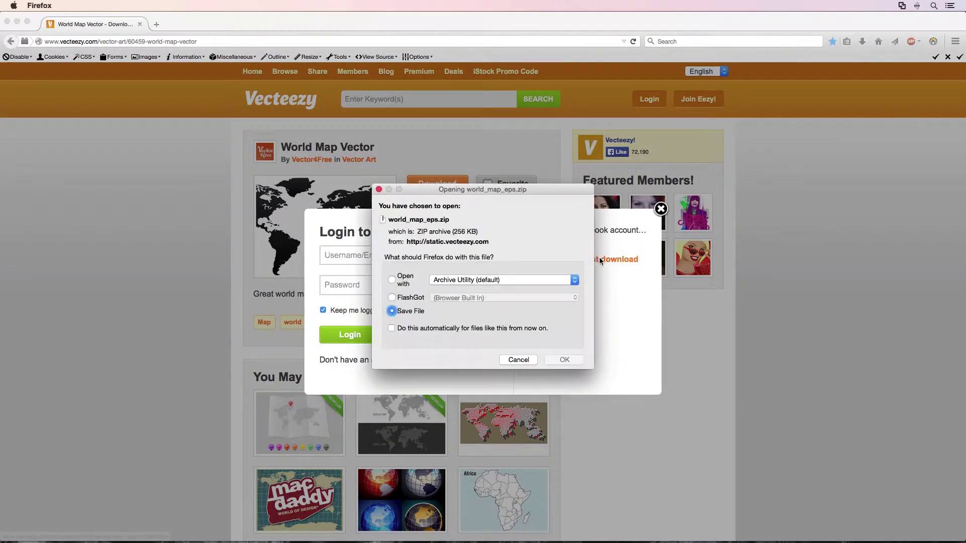
pyautogui.click(561, 361)
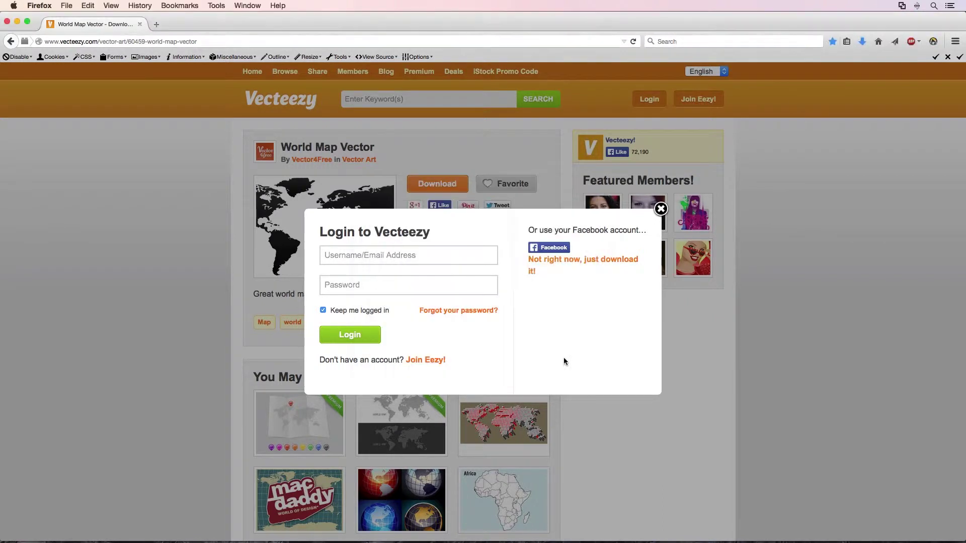
# Show the newly downloaded world_map_eps.zip in Finder and extract the archive.
pyautogui.click(862, 42)
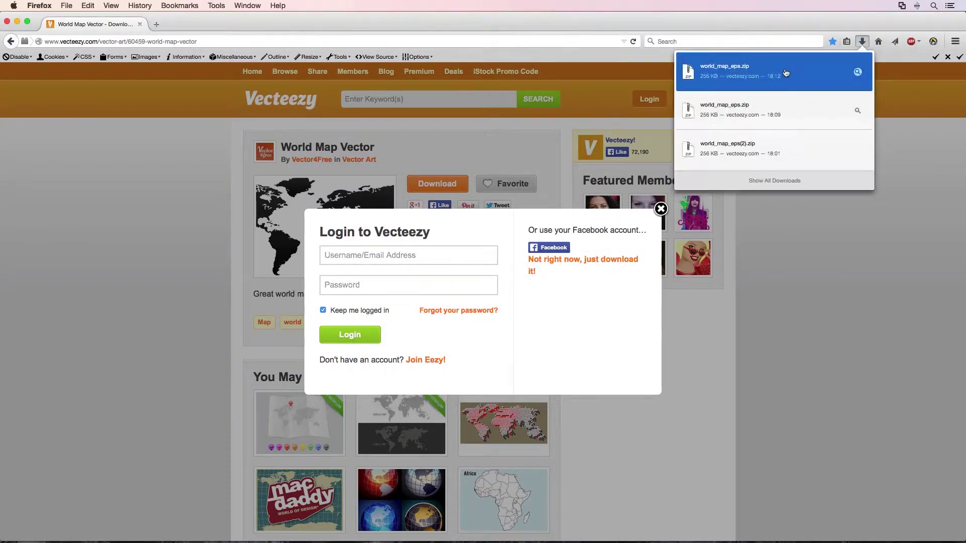
pyautogui.rightClick(787, 71)
pyautogui.click(819, 87)
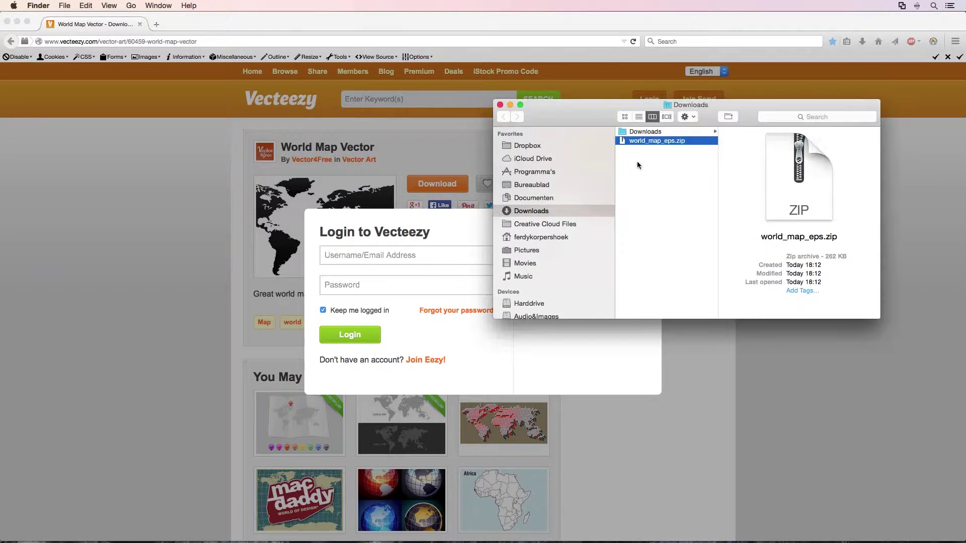
pyautogui.doubleClick(640, 142)
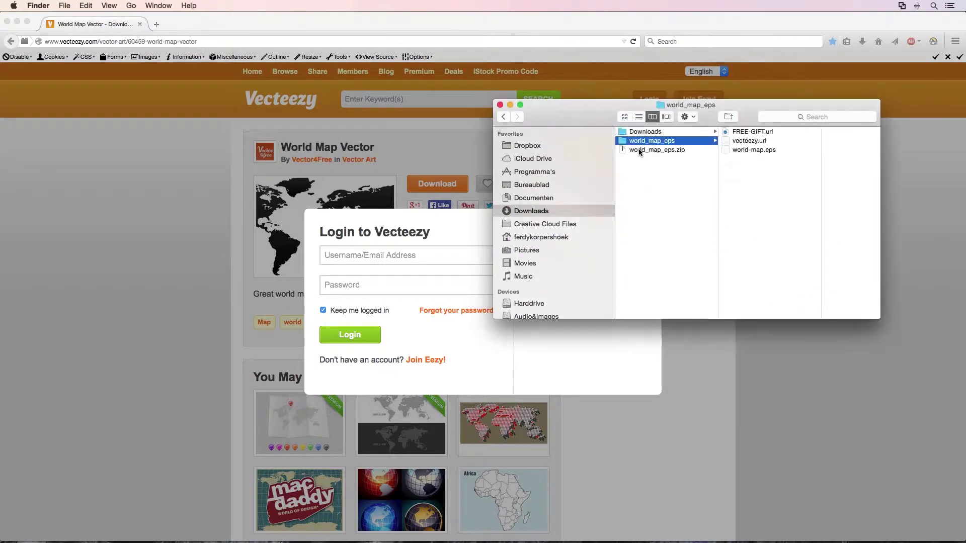
# Open world-map.eps from the extracted folder in Adobe Illustrator CC 2014.
pyautogui.click(740, 150)
pyautogui.rightClick(697, 151)
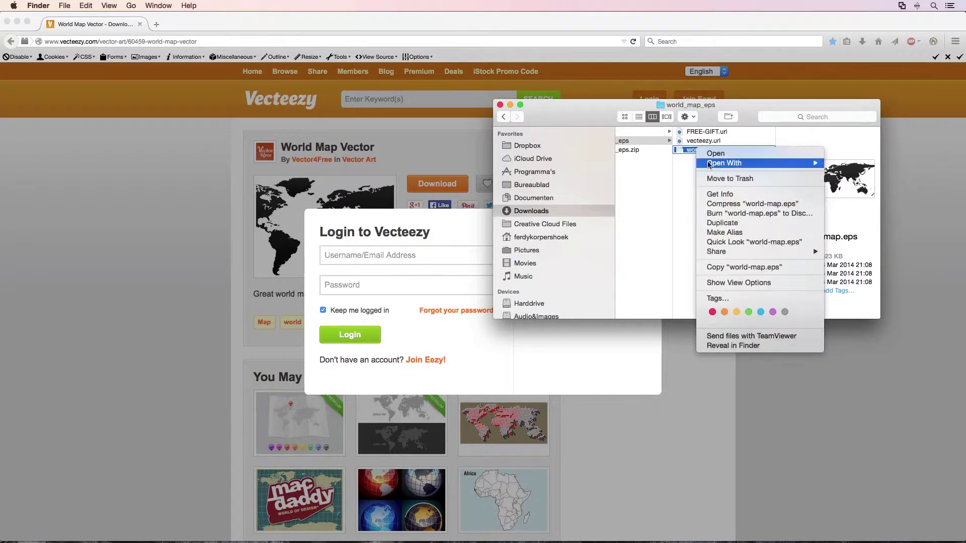
pyautogui.moveTo(712, 165)
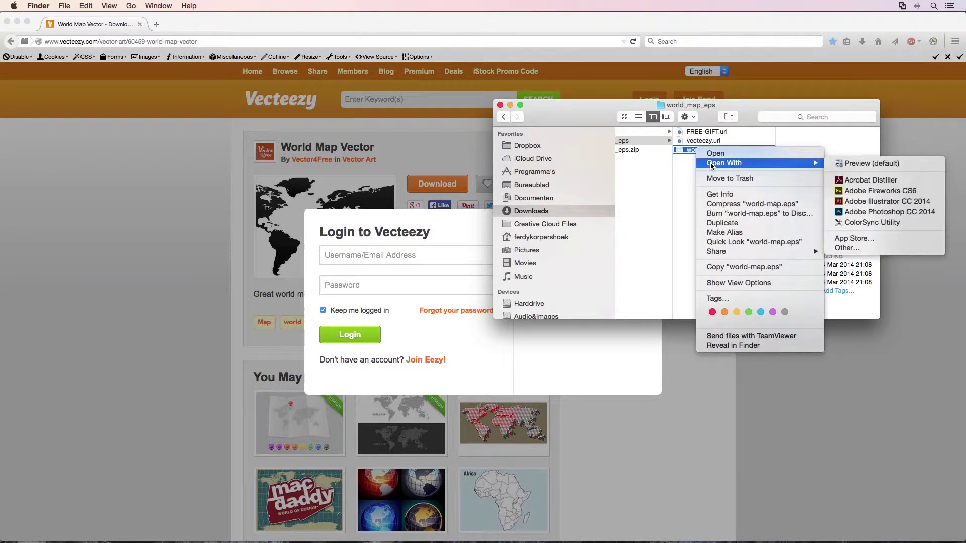
pyautogui.click(876, 202)
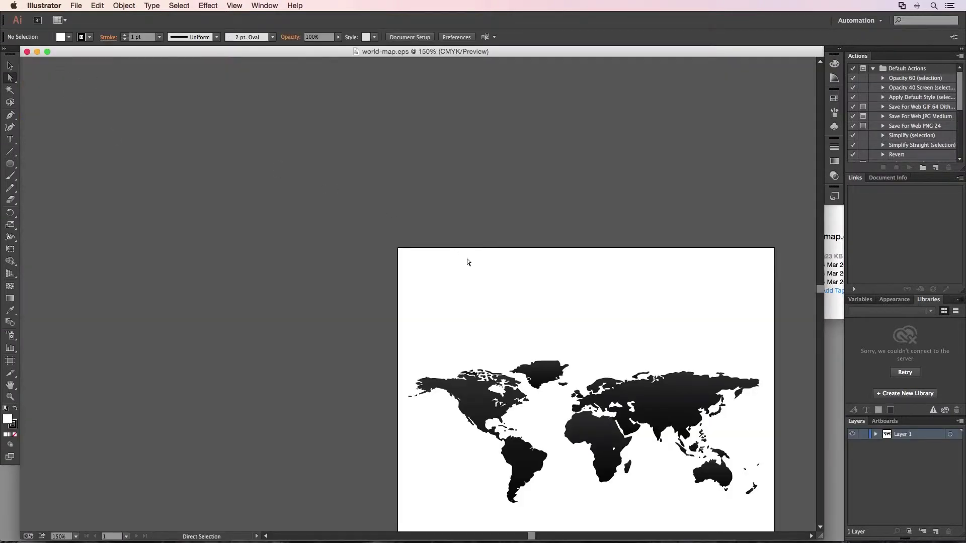
# Select the entire world map artwork in world-map.eps and copy it.
pyautogui.moveTo(514, 284); pyautogui.dragTo(369, 126)
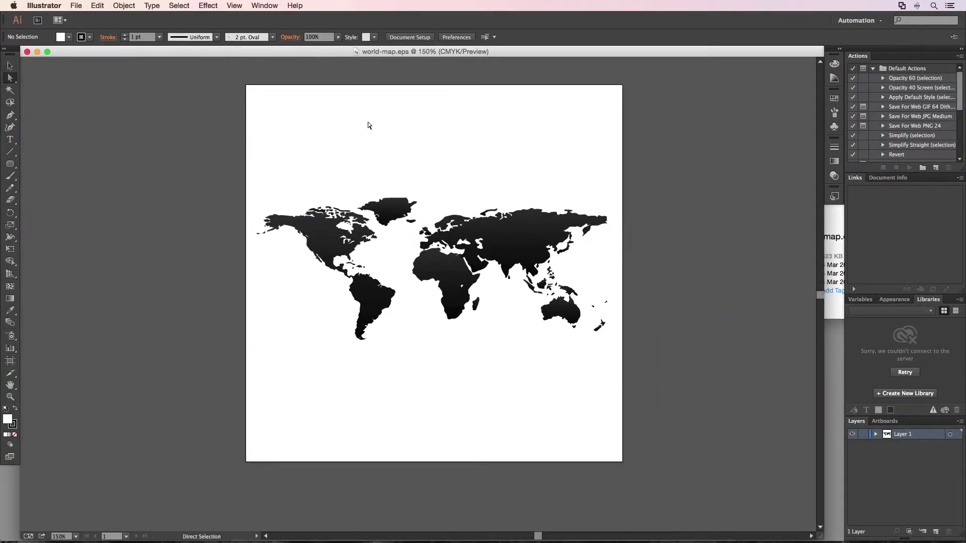
pyautogui.press('v')
pyautogui.press('super+a')
pyautogui.press('a')
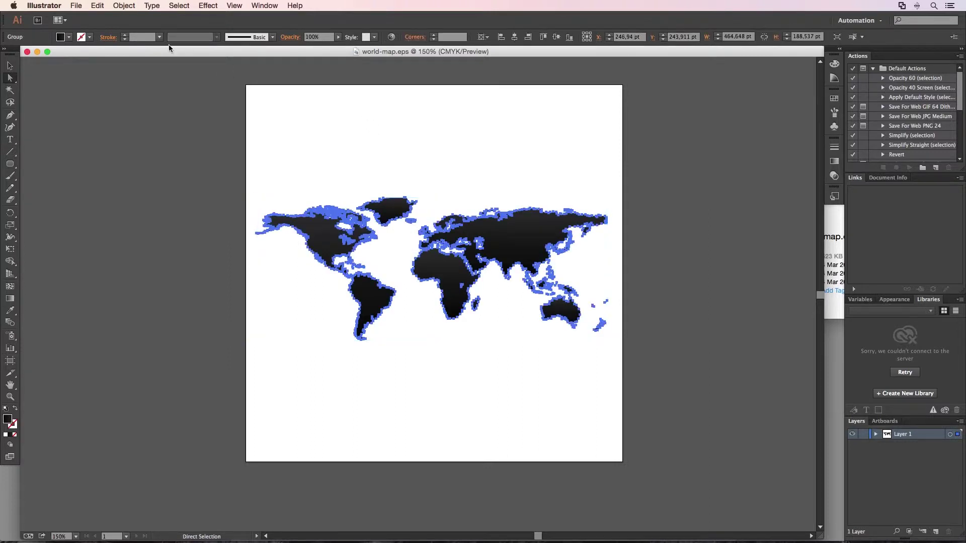
# Create a new 1920 × 1080 px RGB document and paste the world map into it.
pyautogui.click(76, 6)
pyautogui.click(83, 17)
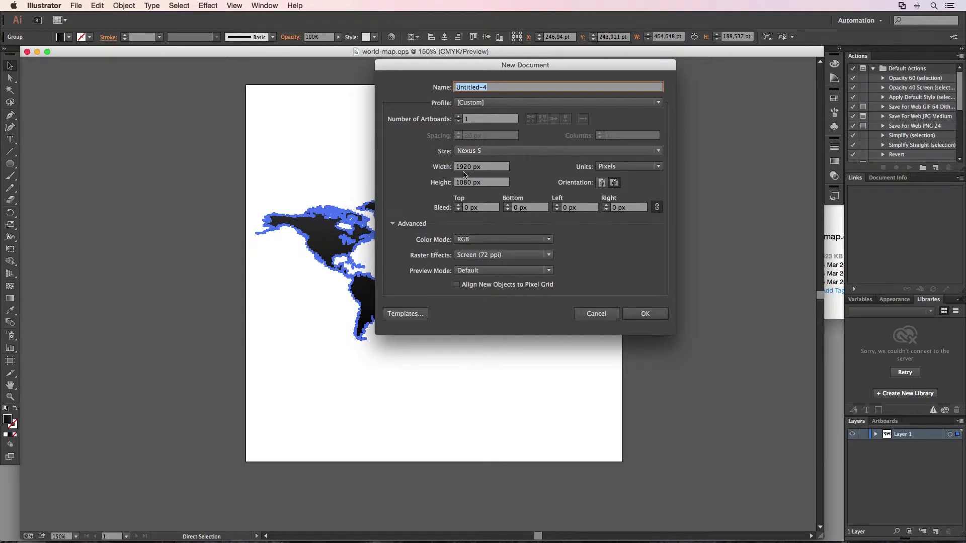
pyautogui.click(645, 314)
pyautogui.press('cmd+v')
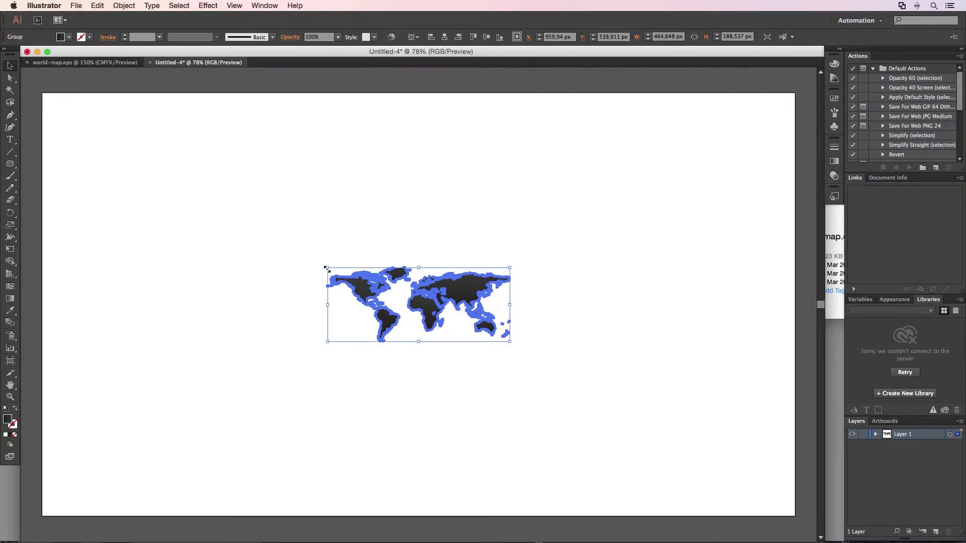
# Scale the world map proportionally from its center to about 1893 × 971 px and move it up about 50 px, near the artboard's upper edge.
pyautogui.moveTo(327, 268); pyautogui.dragTo(47, 114)
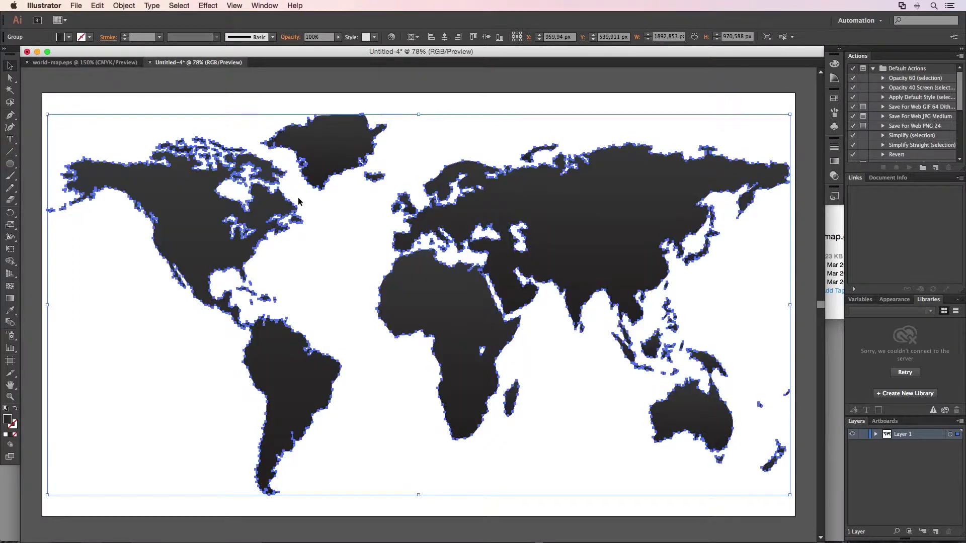
pyautogui.press('super+minus')
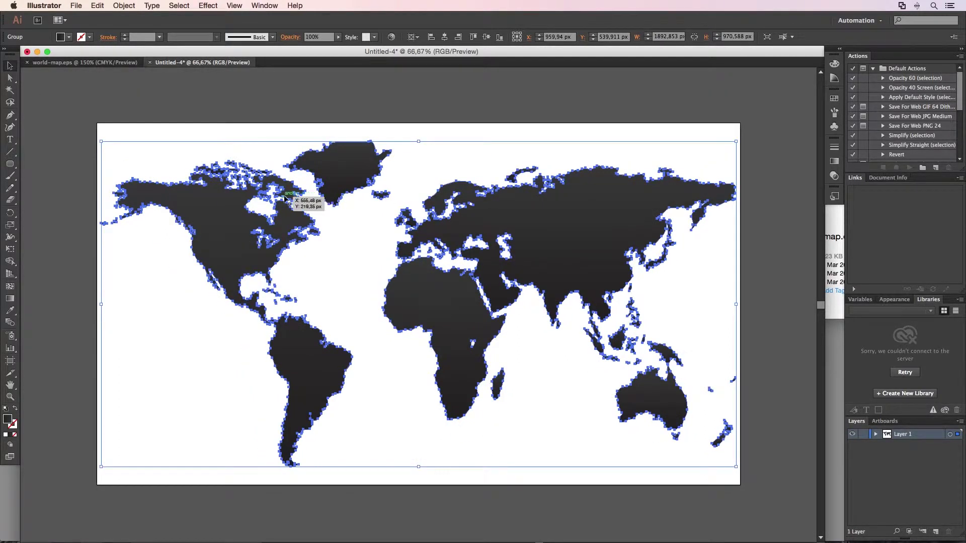
pyautogui.hotkey('shift', 'Up')
pyautogui.hotkey('shift', 'Up')
pyautogui.hotkey('shift', 'Up')
pyautogui.hotkey('shift', 'Up')
pyautogui.hotkey('shift', 'Up')
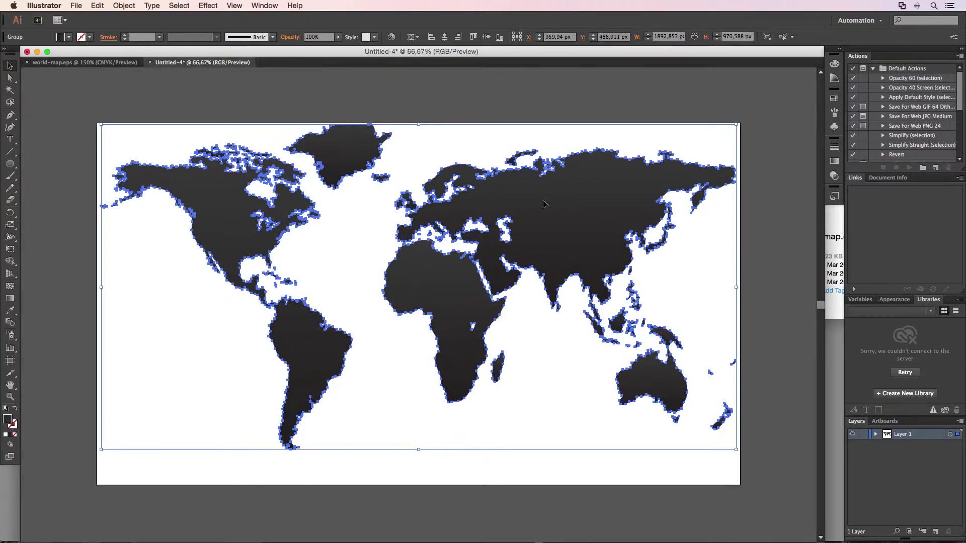
pyautogui.click(232, 105)
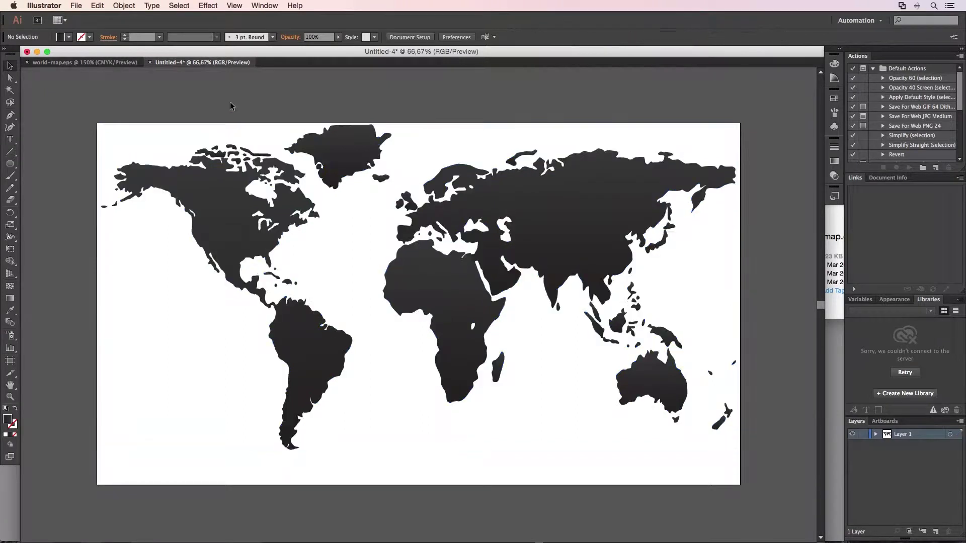
pyautogui.click(220, 191)
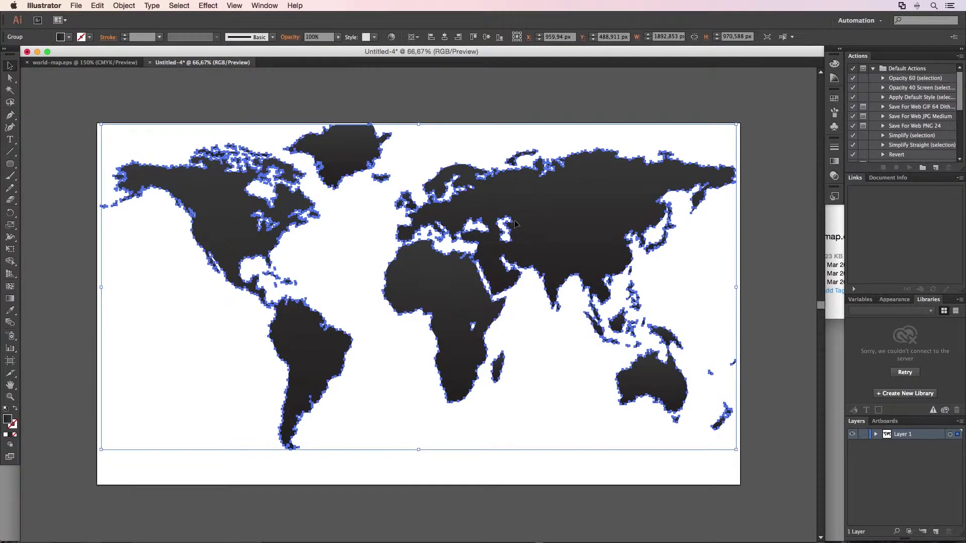
pyautogui.click(362, 227)
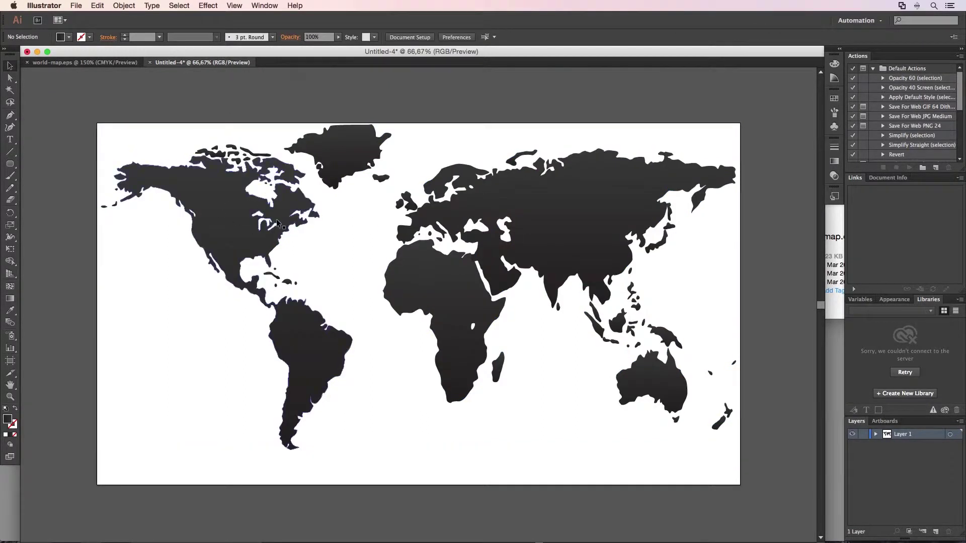
pyautogui.click(217, 213)
pyautogui.click(162, 110)
# Draw a blue-filled 1920 × 1080 px rectangle covering the artboard and place it behind the world map group.
pyautogui.click(11, 165)
pyautogui.moveTo(11, 166); pyautogui.dragTo(45, 164)
pyautogui.click(61, 37)
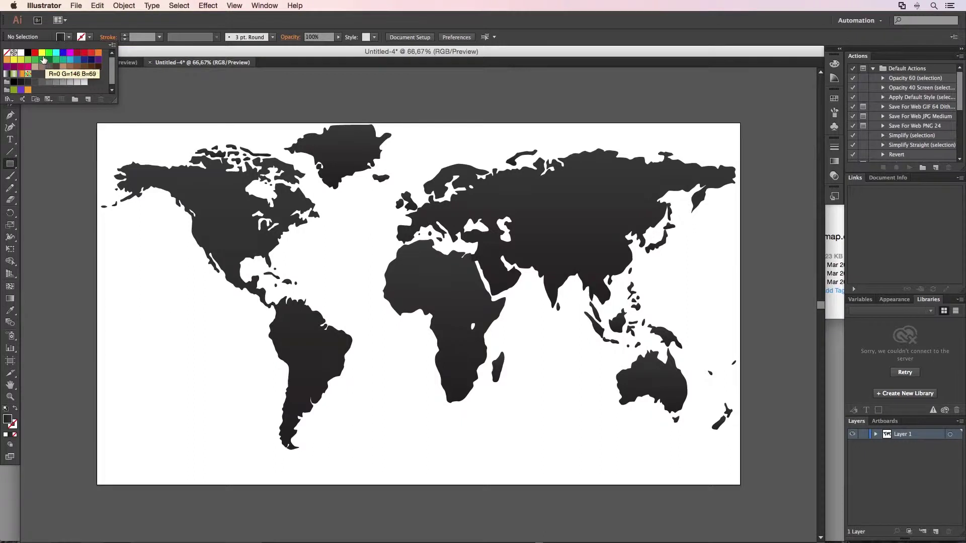
pyautogui.click(63, 52)
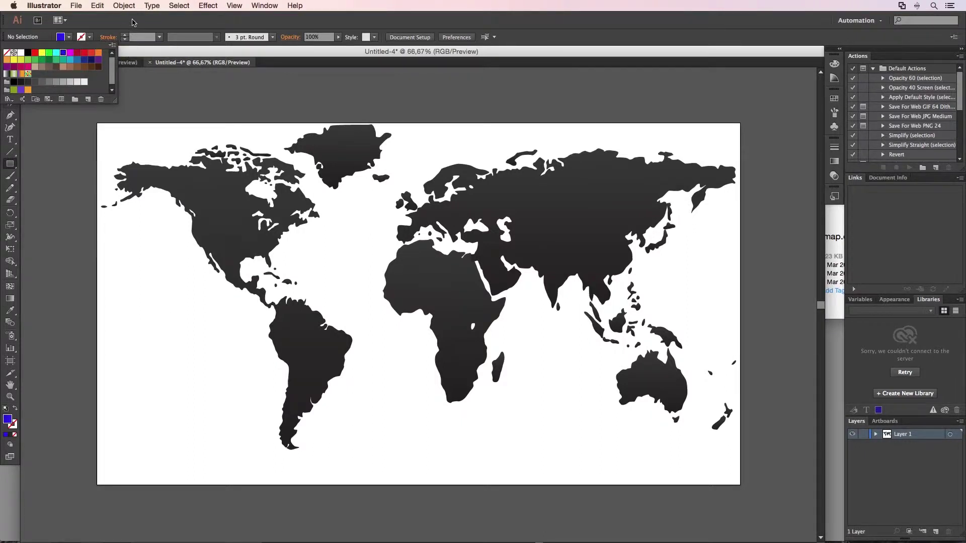
pyautogui.moveTo(97, 124); pyautogui.dragTo(741, 486)
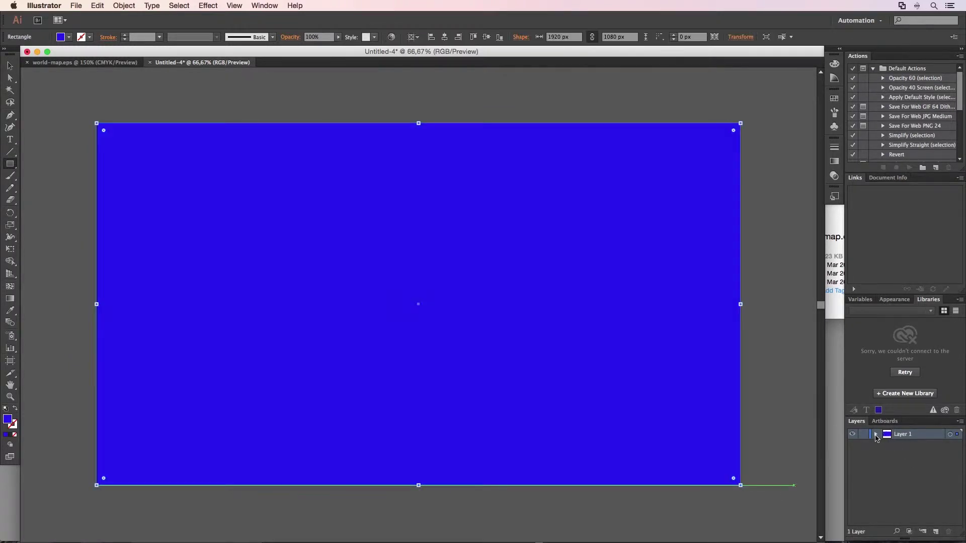
pyautogui.click(876, 435)
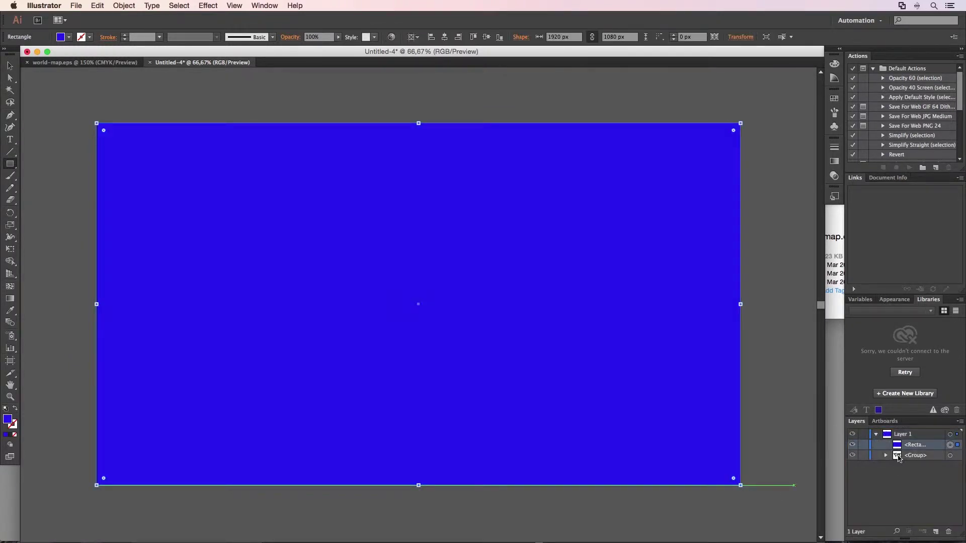
pyautogui.moveTo(899, 458); pyautogui.dragTo(902, 442)
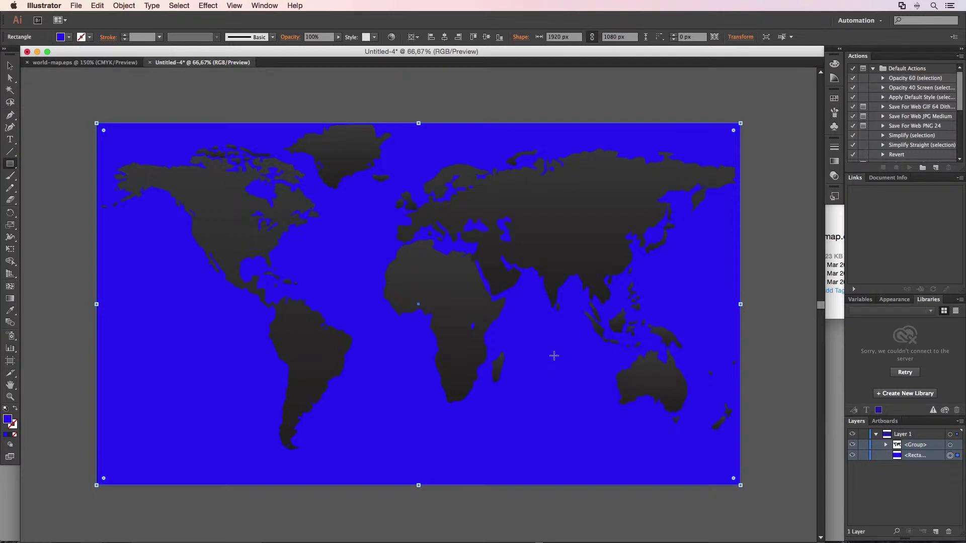
# Select the map and the rectangle and apply the Pathfinder Exclude operation to cut the continents out of the rectangle.
pyautogui.press('super+a')
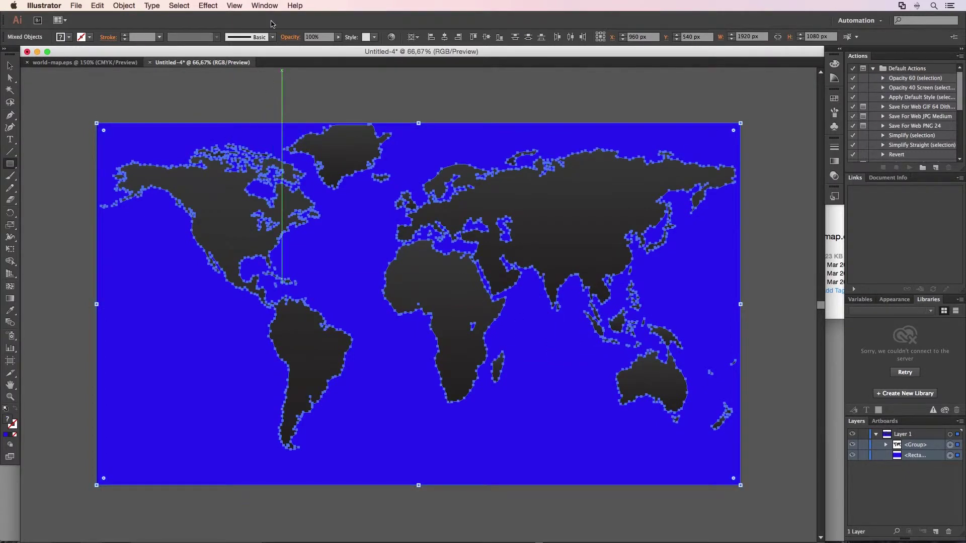
pyautogui.click(267, 6)
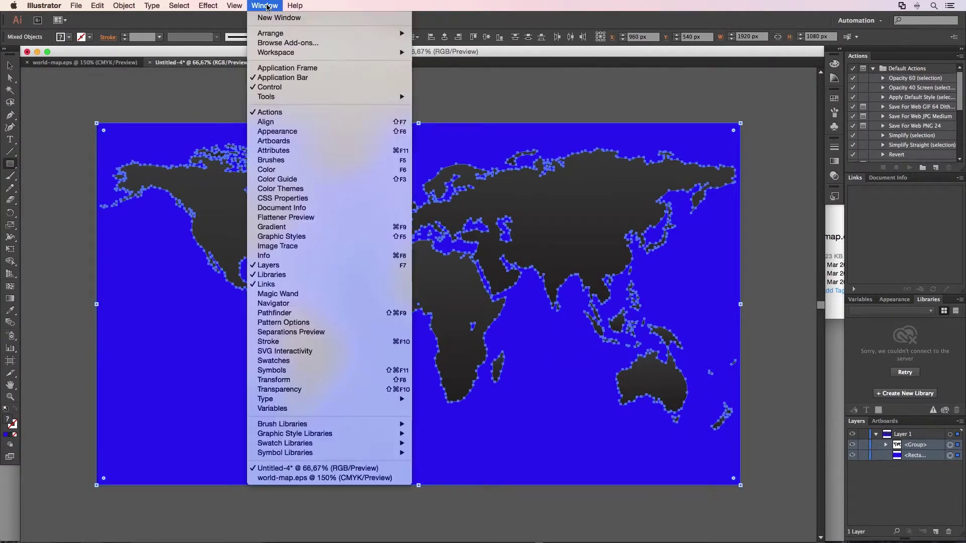
pyautogui.click(287, 314)
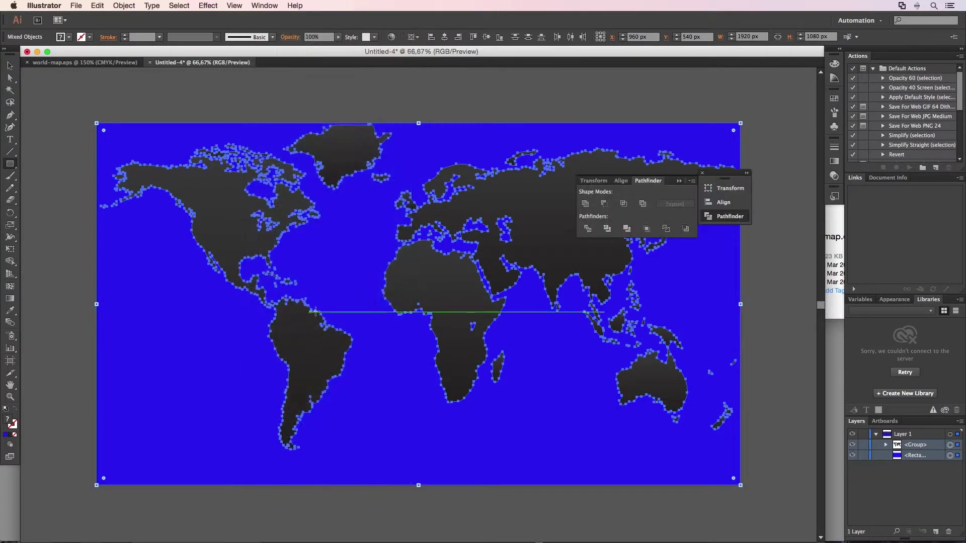
pyautogui.click(644, 203)
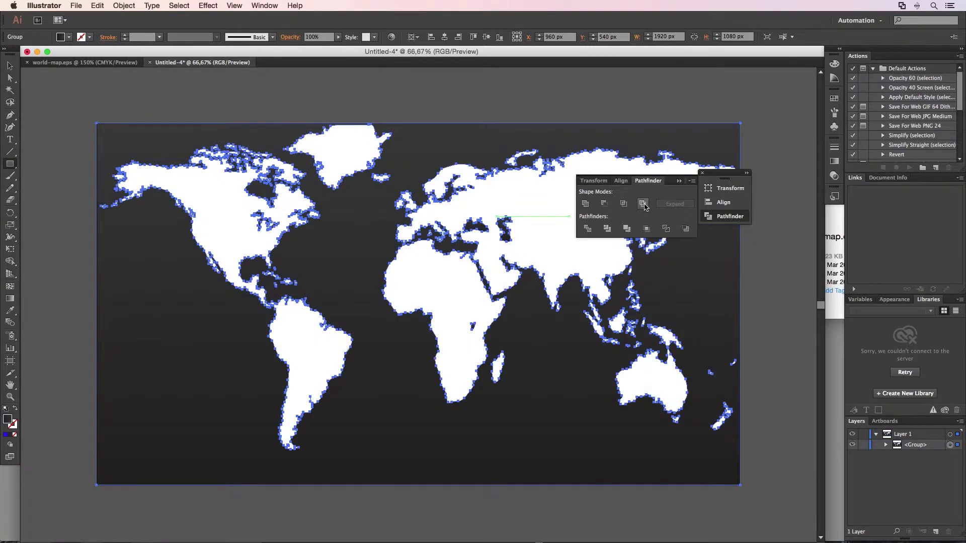
pyautogui.click(702, 173)
pyautogui.click(10, 65)
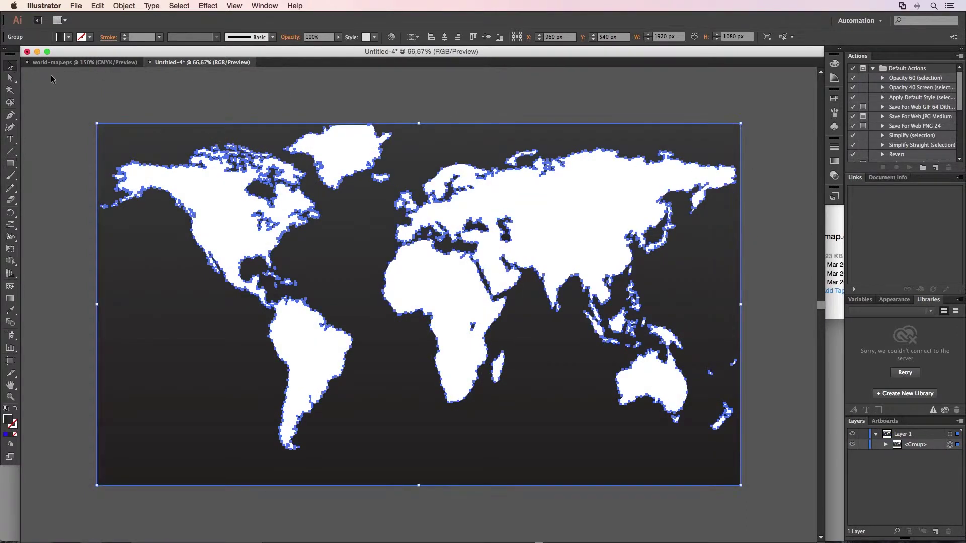
pyautogui.click(53, 80)
# Rename the layer as World Map Vector and select the cut-out map artwork.
pyautogui.click(899, 449)
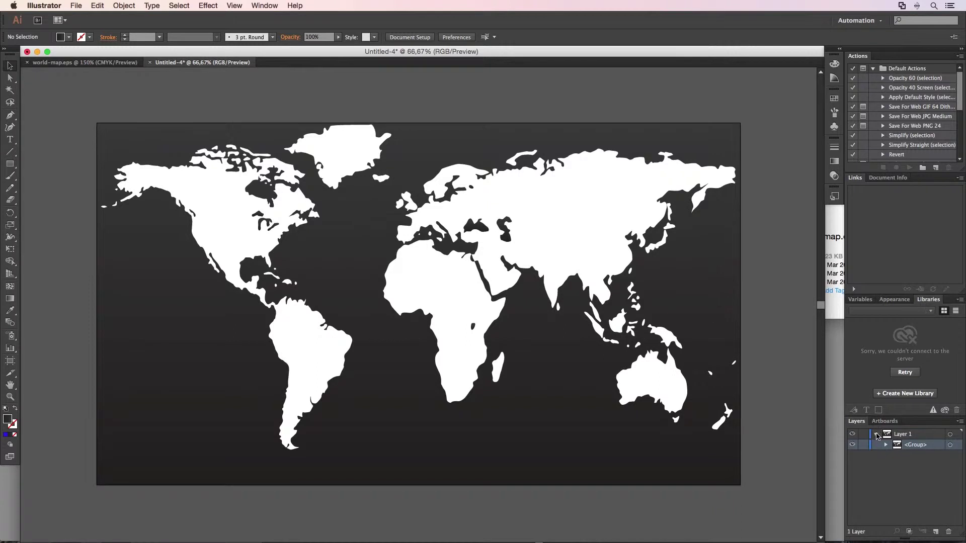
pyautogui.click(878, 435)
pyautogui.doubleClick(904, 435)
pyautogui.write('Wor')
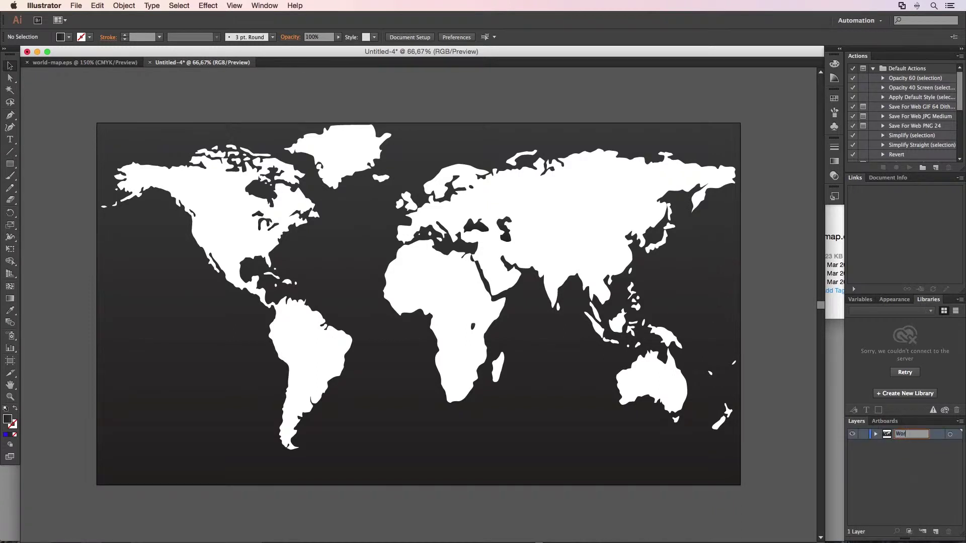
pyautogui.write('ld Map Vector')
pyautogui.press('Return')
pyautogui.click(719, 309)
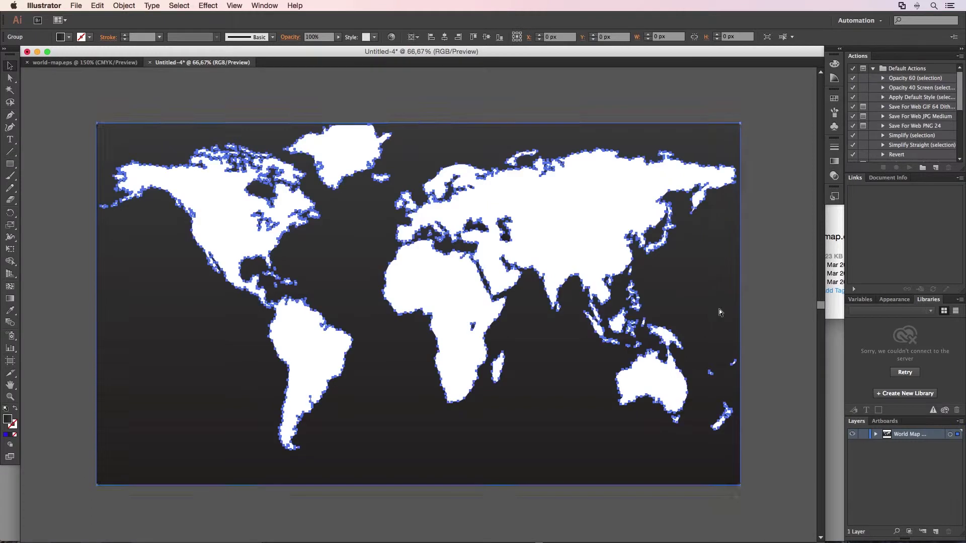
# Change the fill of the cut-out map artwork to blue and deselect it.
pyautogui.click(62, 37)
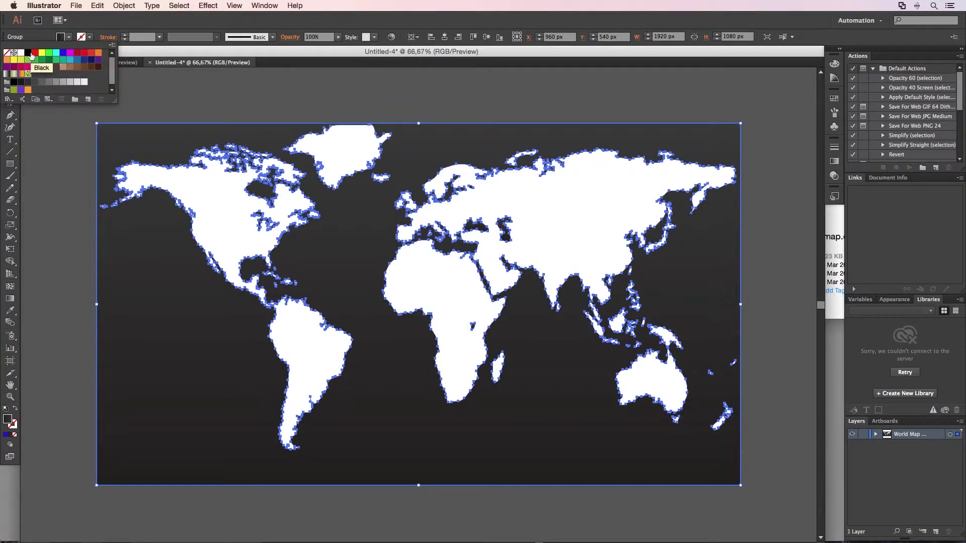
pyautogui.click(62, 56)
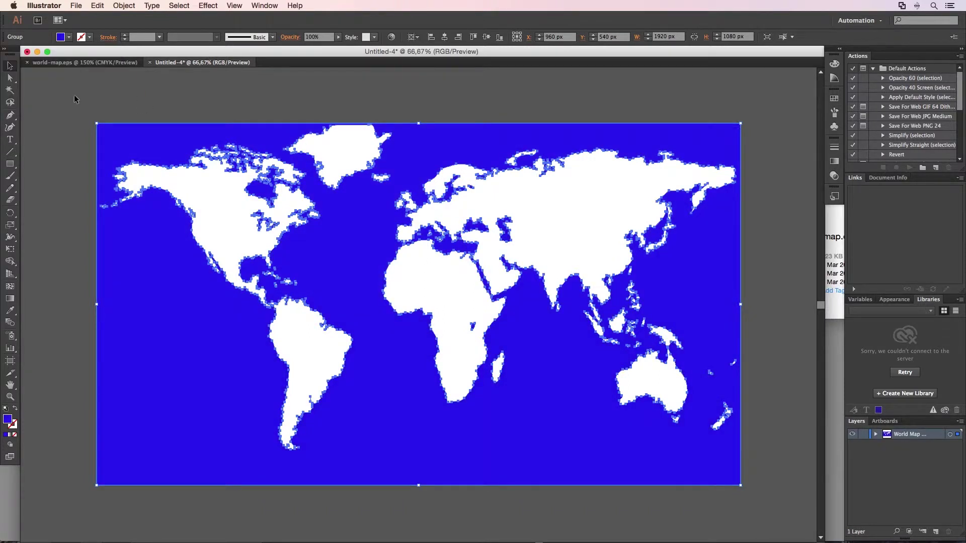
pyautogui.click(75, 99)
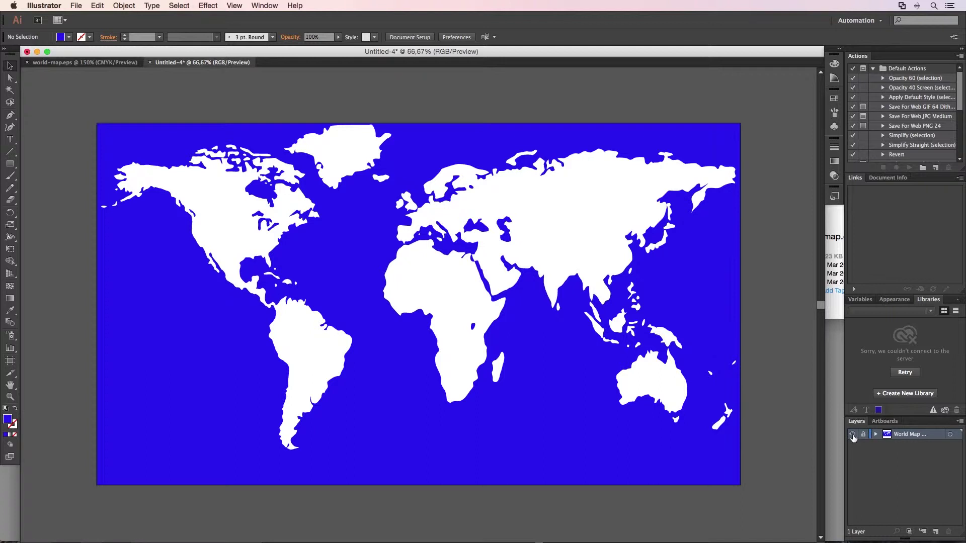
# Lock and hide the World Map Vector layer, and choose the Rounded Rectangle tool.
pyautogui.click(853, 436)
pyautogui.press('super+y')
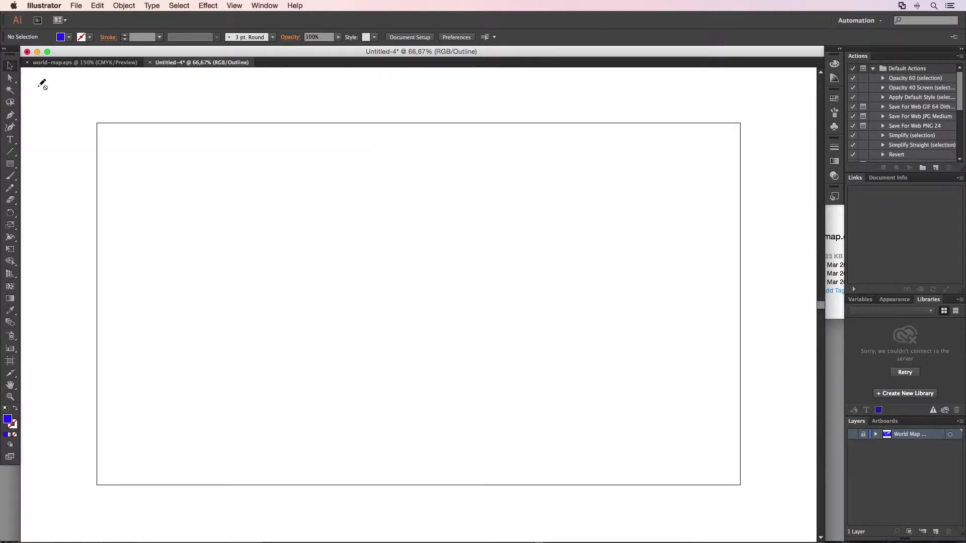
pyautogui.click(11, 165)
pyautogui.moveTo(12, 167); pyautogui.dragTo(42, 179)
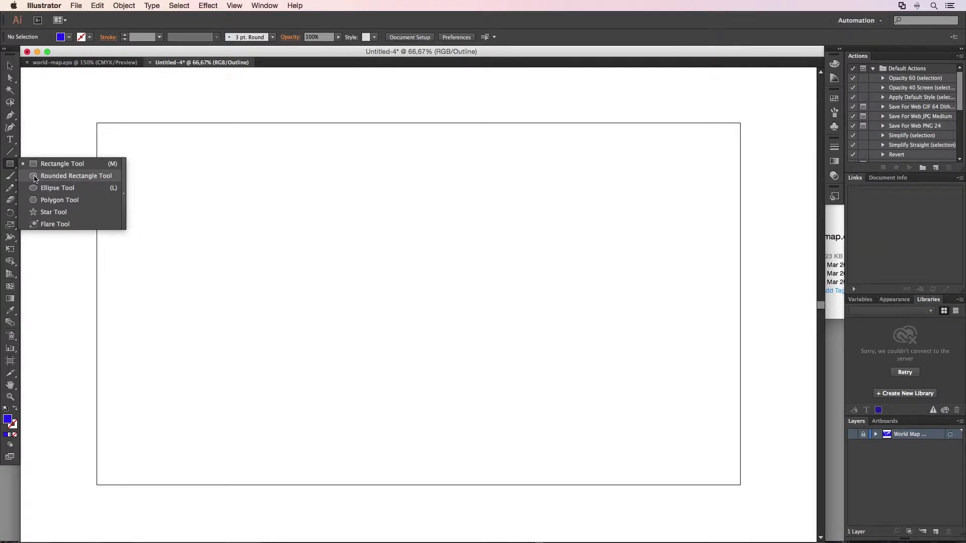
pyautogui.moveTo(36, 178); pyautogui.dragTo(35, 179)
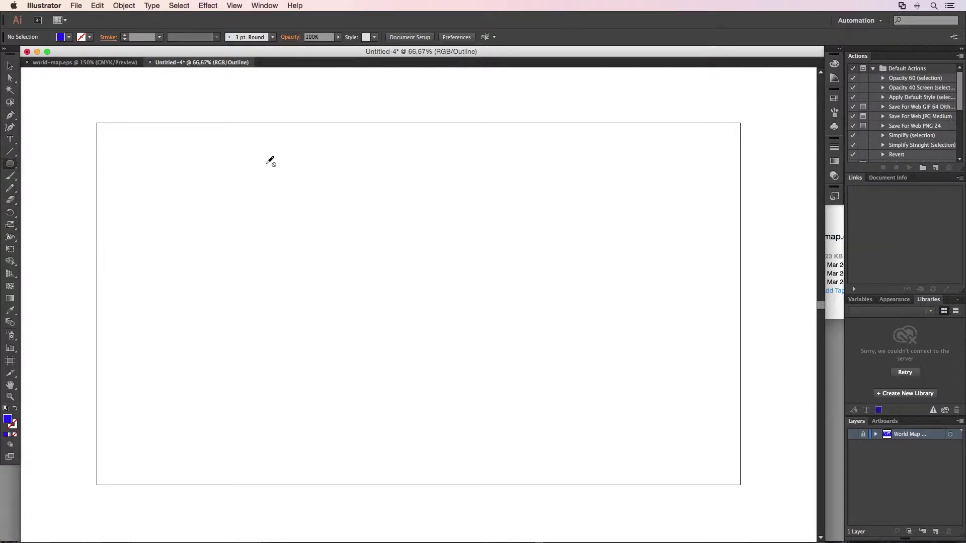
# Create a new layer above World Map Vector and name it Blocks.
pyautogui.click(936, 532)
pyautogui.press('super+y')
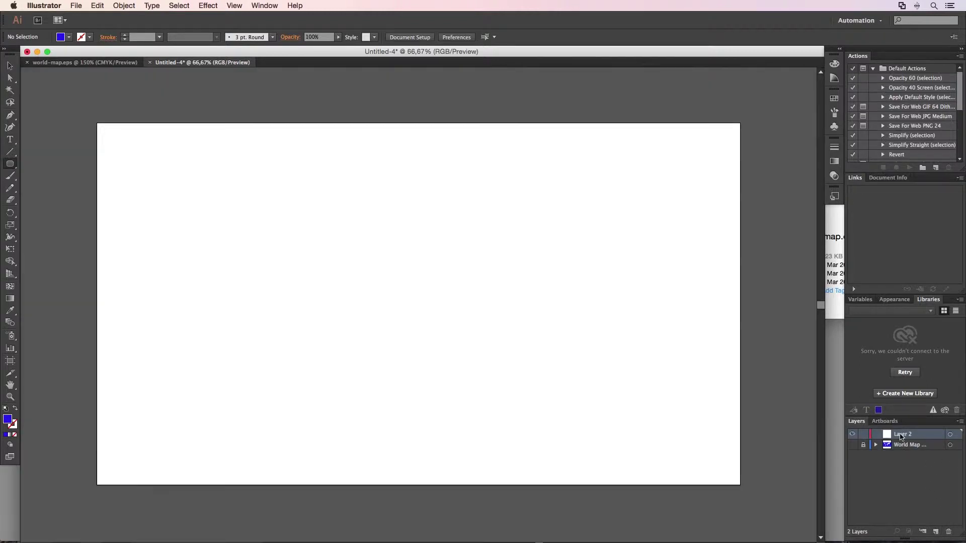
pyautogui.doubleClick(901, 436)
pyautogui.write('Blocks')
pyautogui.press('Return')
# Create a rounded rectangle 80 px wide and 45 px high with a 7 px corner radius on the Blocks layer.
pyautogui.click(9, 164)
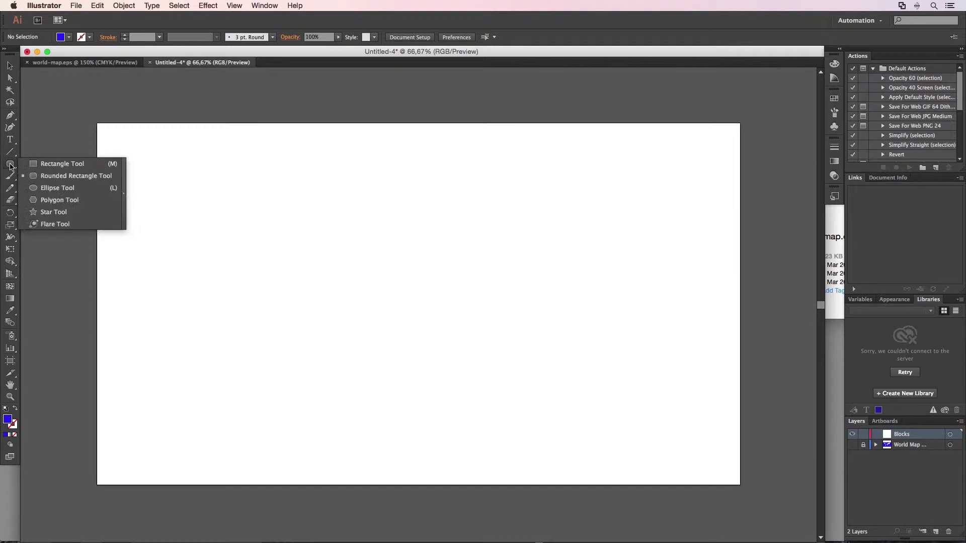
pyautogui.click(46, 176)
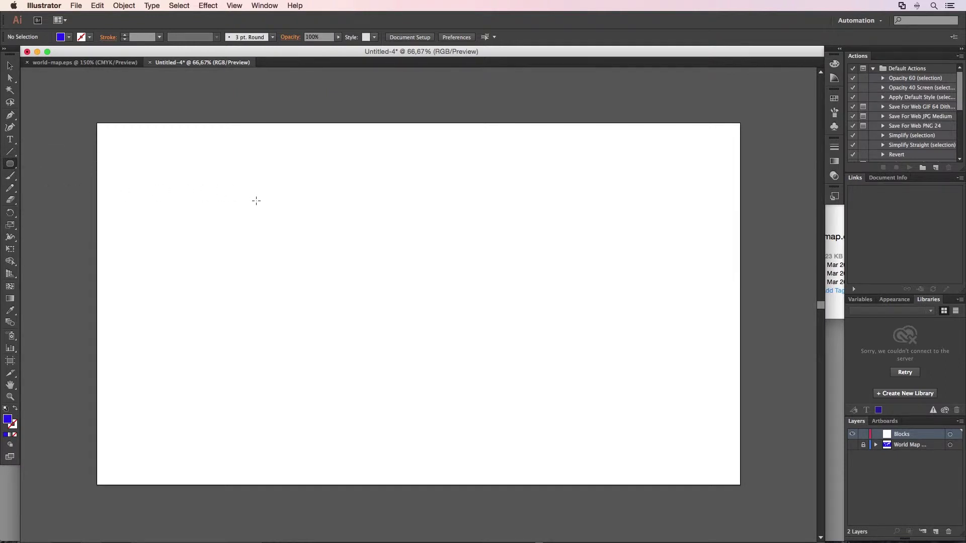
pyautogui.click(256, 201)
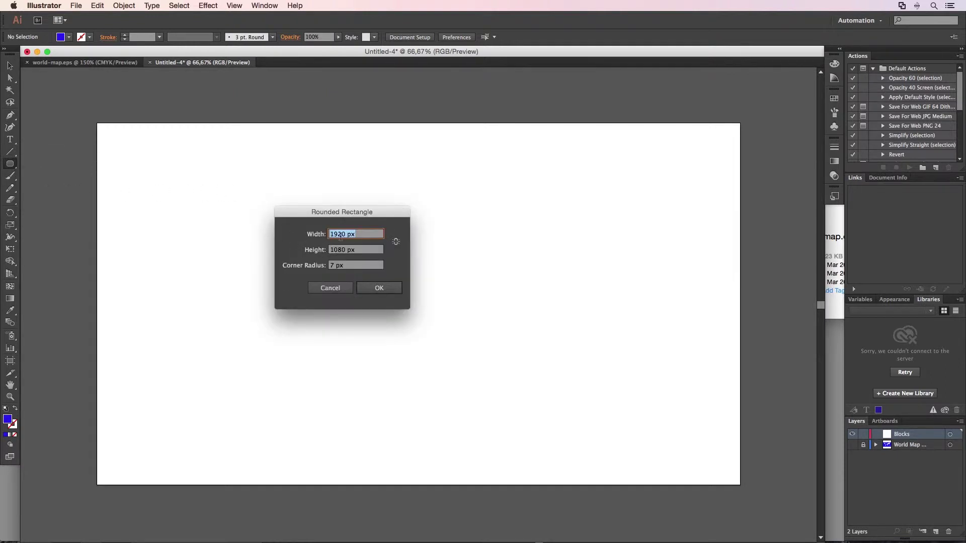
pyautogui.write('80')
pyautogui.press('Tab')
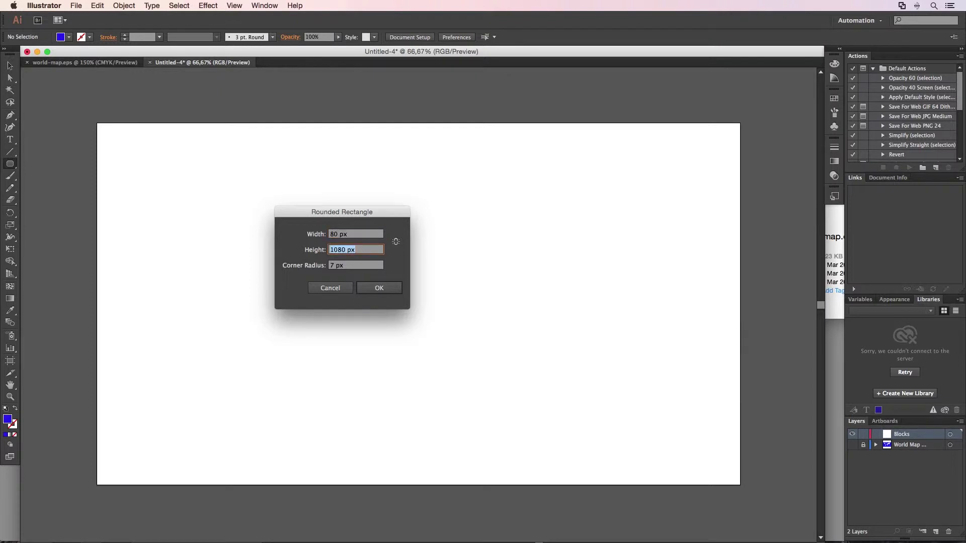
pyautogui.write('45')
pyautogui.press('Tab')
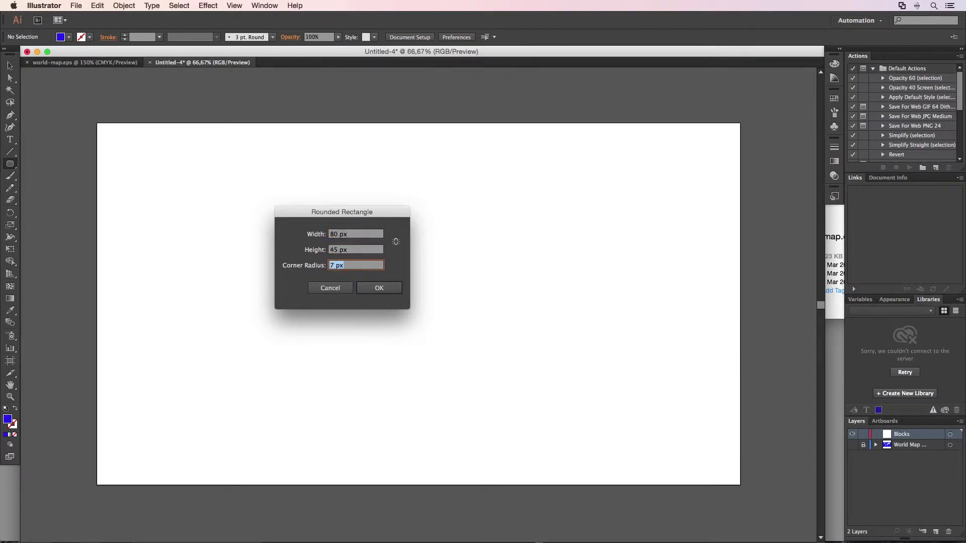
pyautogui.click(372, 288)
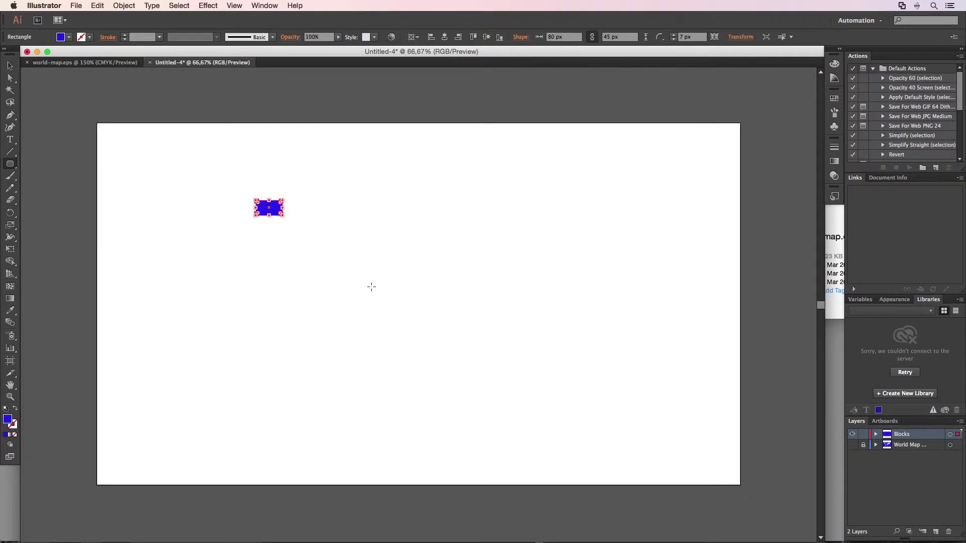
# Fill the rounded rectangle with black and move it into the upper-left corner of the artboard.
pyautogui.click(62, 38)
pyautogui.click(27, 53)
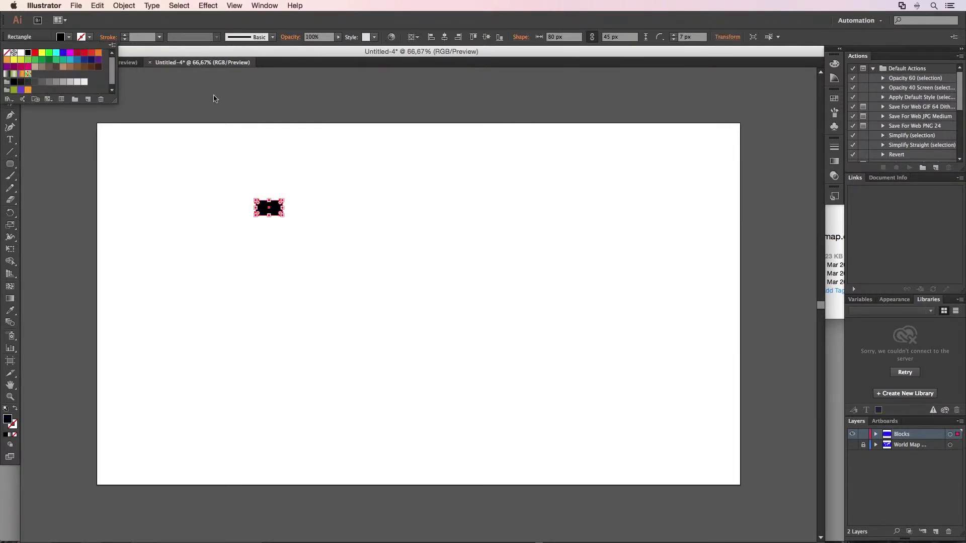
pyautogui.click(302, 166)
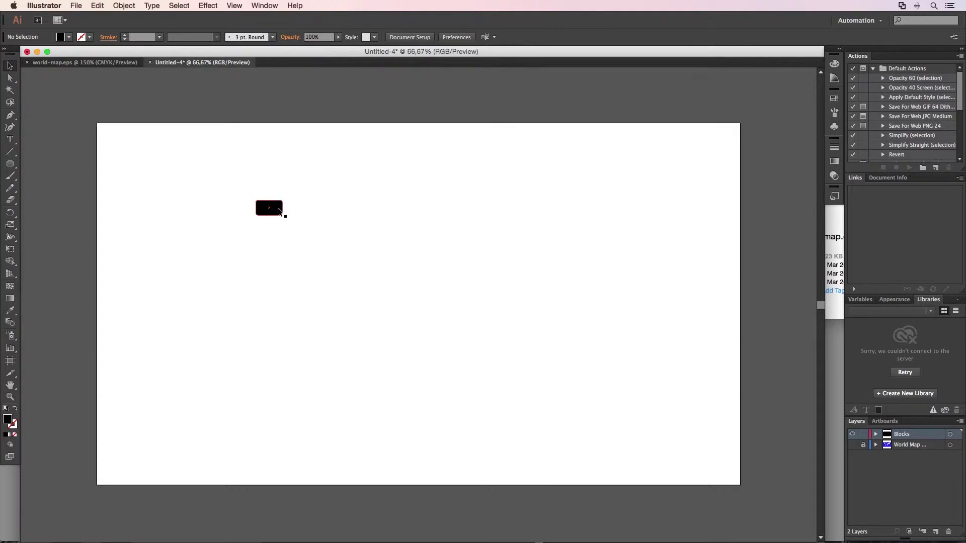
pyautogui.moveTo(279, 211); pyautogui.dragTo(120, 133)
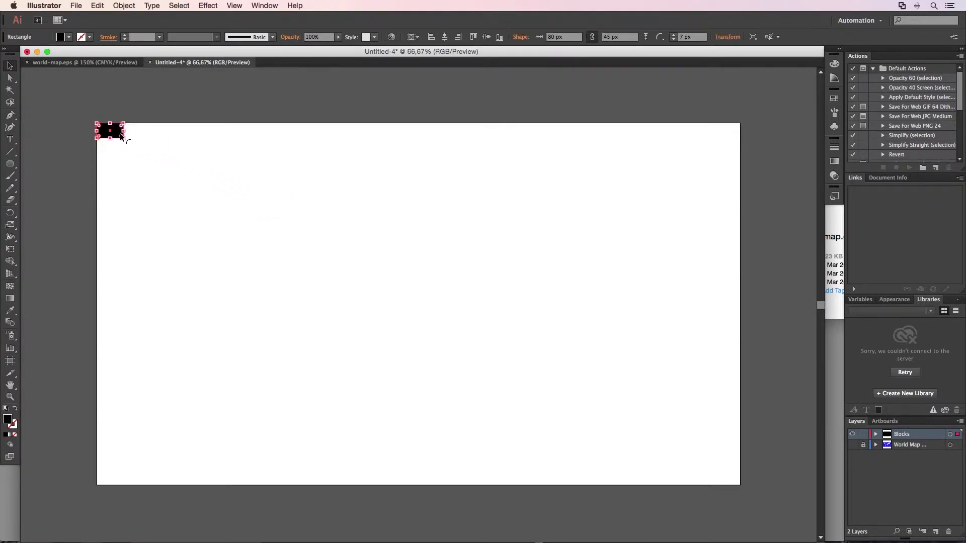
# Make a copy of the block with the Move transform, offset 83.4 px horizontally and 0 px vertically.
pyautogui.click(124, 5)
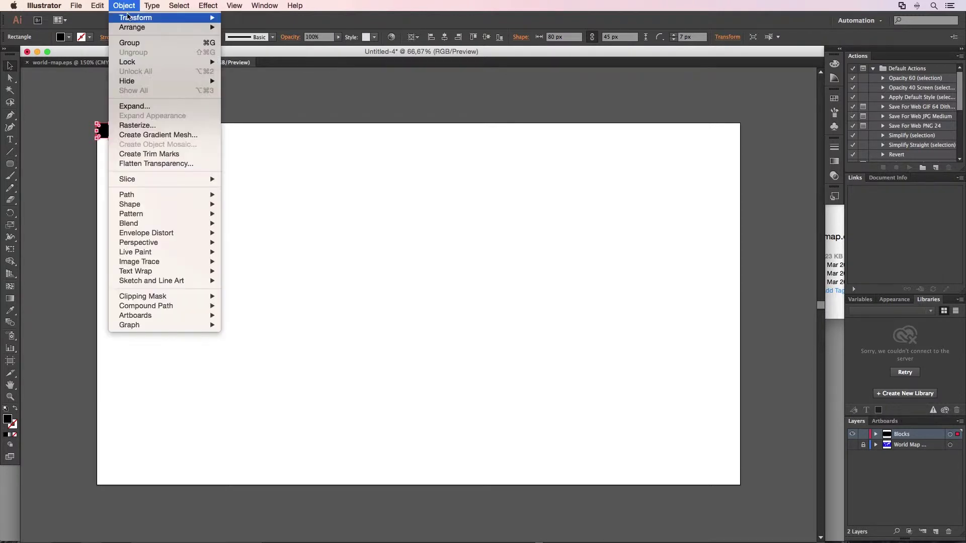
pyautogui.moveTo(131, 17)
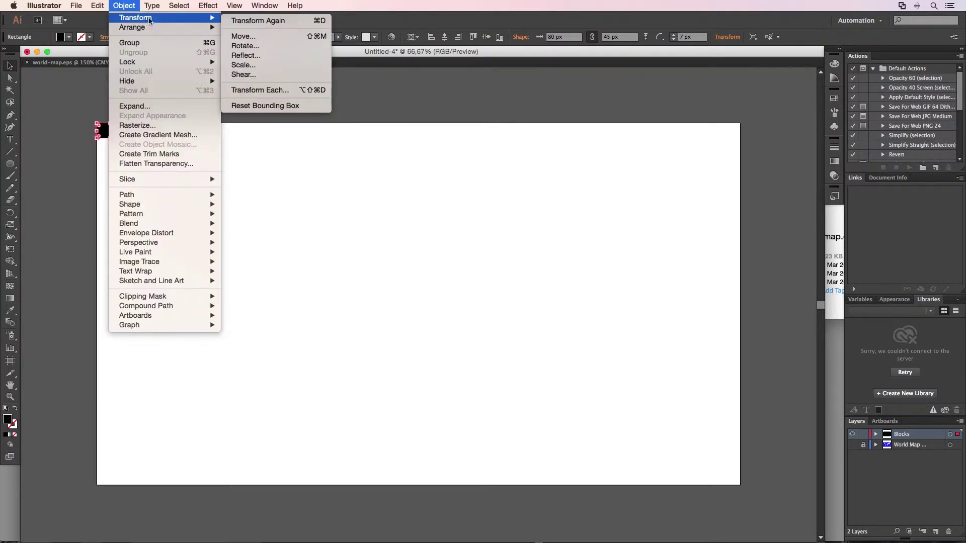
pyautogui.click(246, 37)
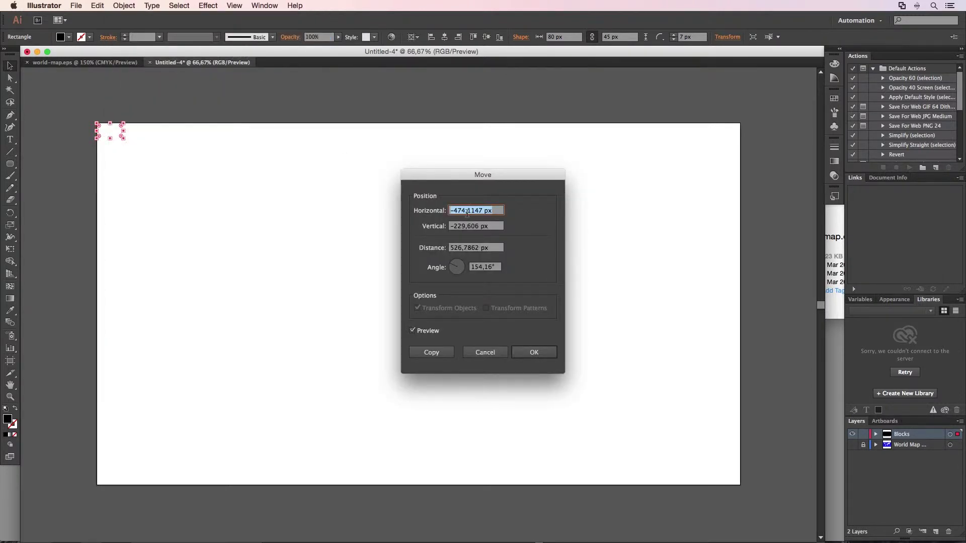
pyautogui.write('0')
pyautogui.press('Tab')
pyautogui.write('0')
pyautogui.press('Tab')
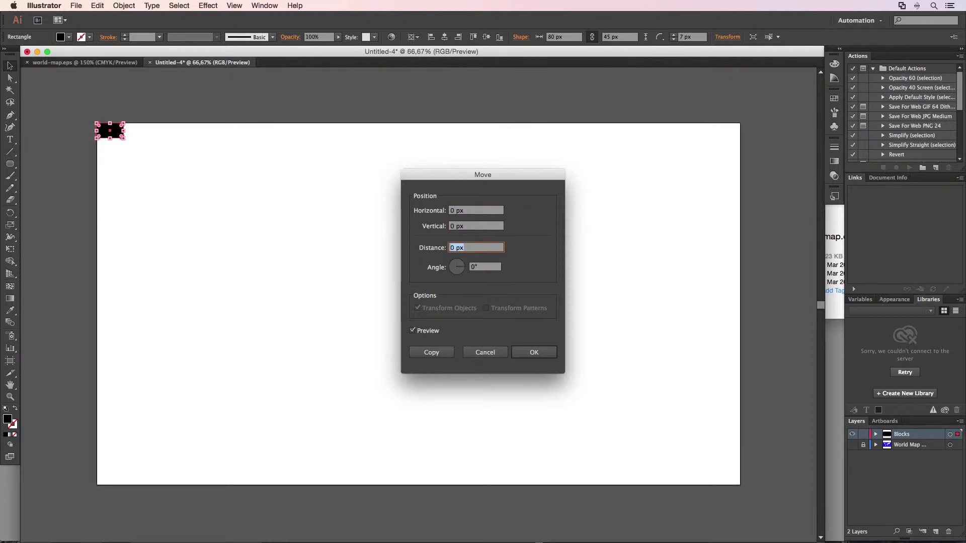
pyautogui.click(413, 331)
pyautogui.moveTo(455, 211); pyautogui.dragTo(449, 213)
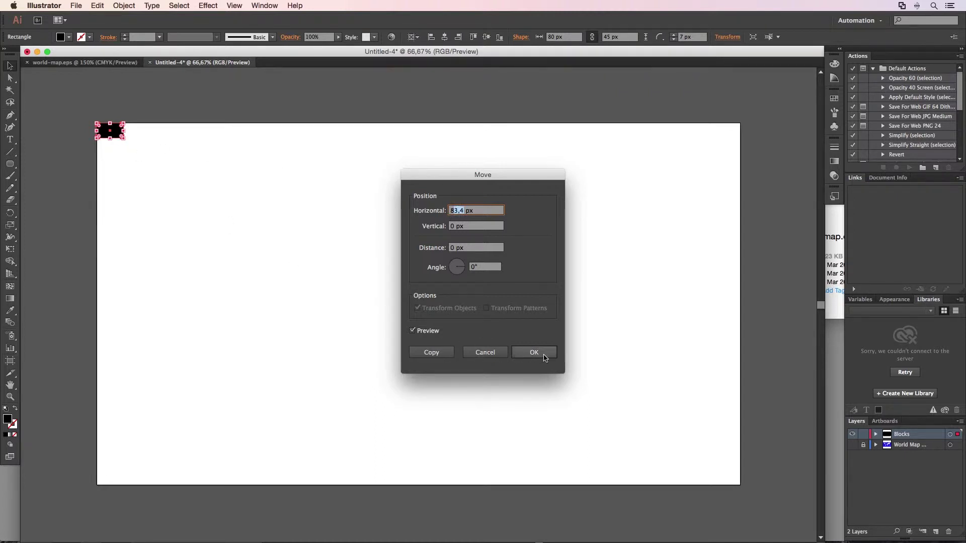
pyautogui.click(433, 352)
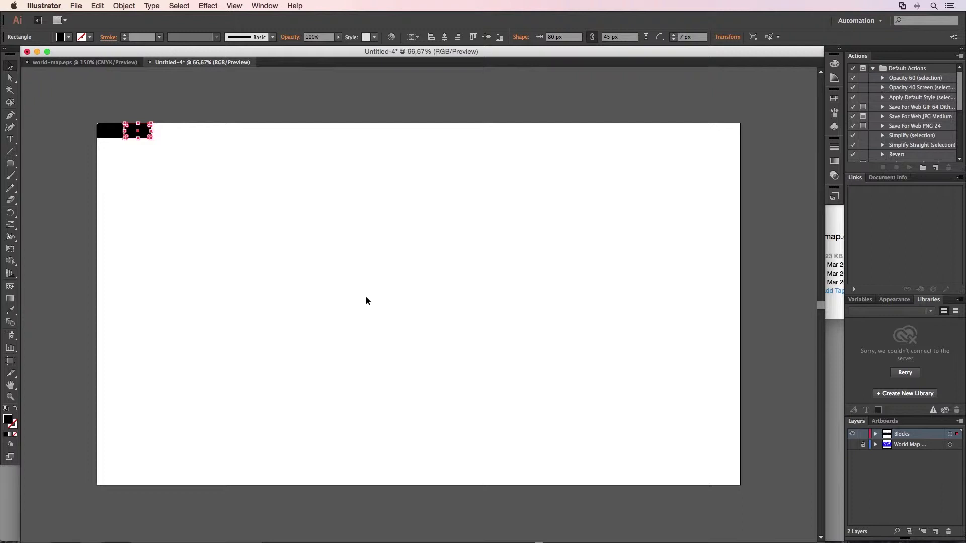
# Repeat the copy transformation until a row of 23 blocks spans the artboard's full width, and deselect.
pyautogui.press('super+d')
pyautogui.press('super+d')
pyautogui.press('super+d')
pyautogui.press('super+d')
pyautogui.press('super+d')
pyautogui.press('super+d')
pyautogui.press('super+d')
pyautogui.press('super+d')
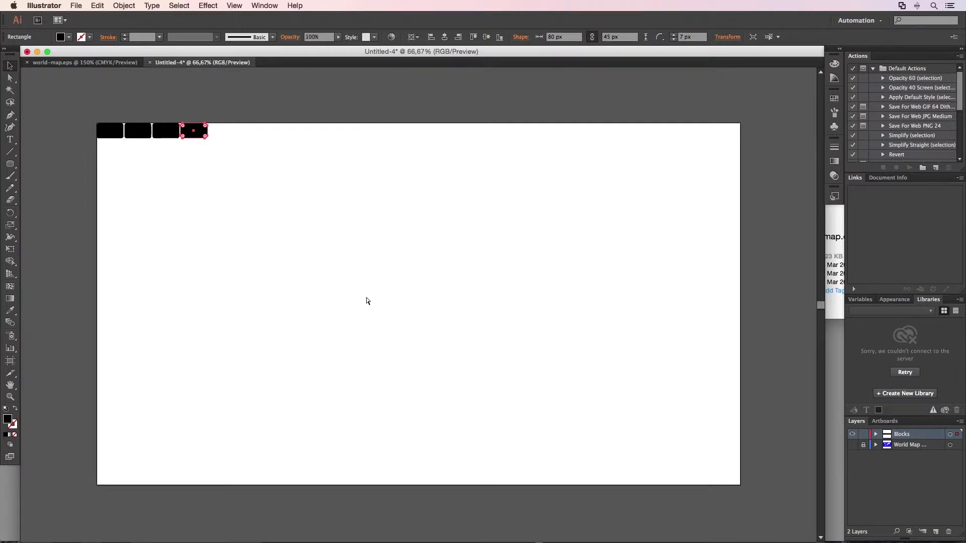
pyautogui.press('super+d')
pyautogui.press('super+d')
pyautogui.press('super+d')
pyautogui.press('super+d')
pyautogui.press('super+d')
pyautogui.press('super+d')
pyautogui.press('super+d')
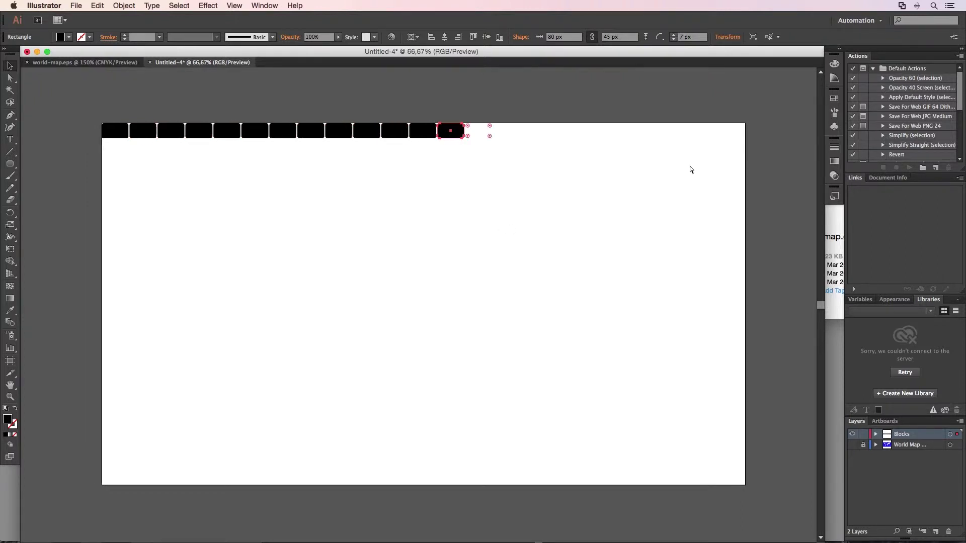
pyautogui.press('super+d')
pyautogui.press('super+d')
pyautogui.press('super+d')
pyautogui.press('super+d')
pyautogui.press('super+d')
pyautogui.press('super+d')
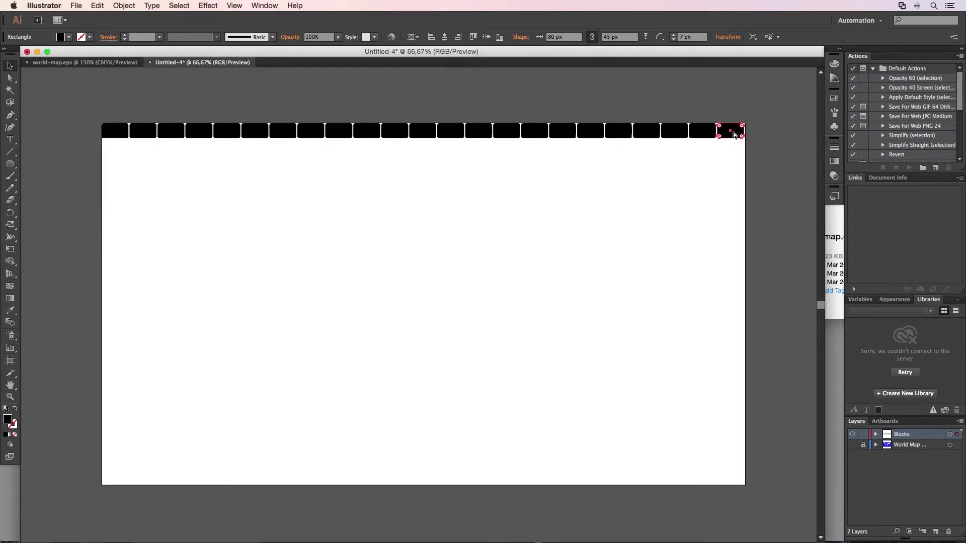
pyautogui.click(765, 132)
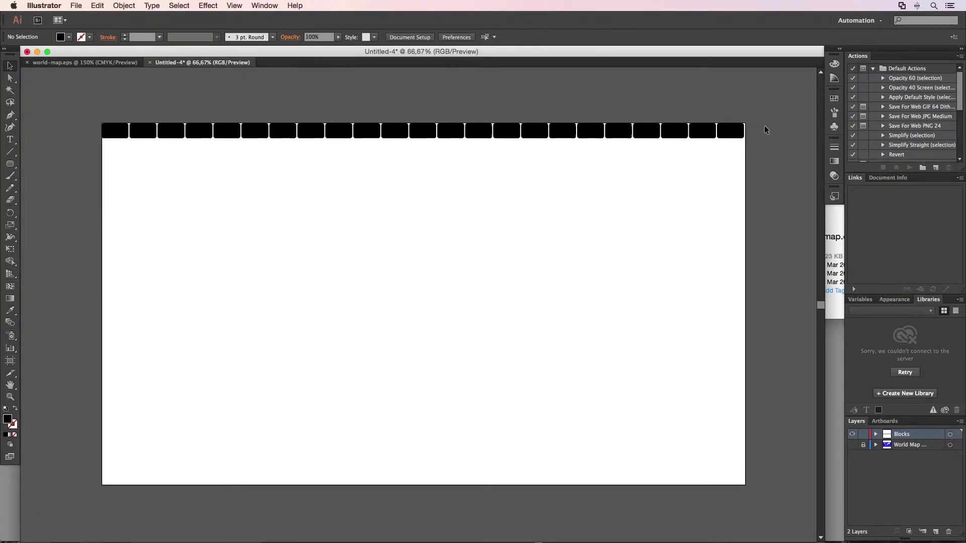
# Select all blocks in the row and group them.
pyautogui.moveTo(775, 118); pyautogui.dragTo(98, 140)
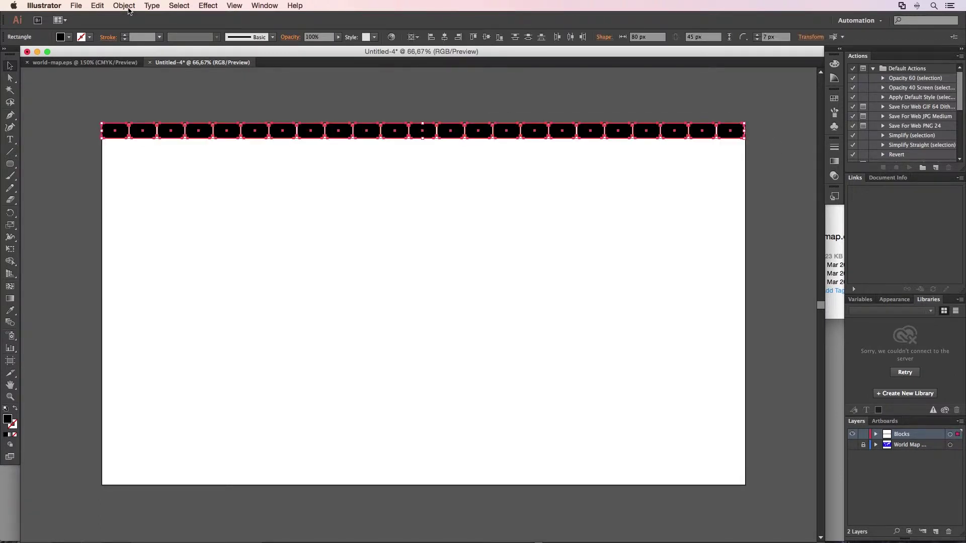
pyautogui.click(127, 7)
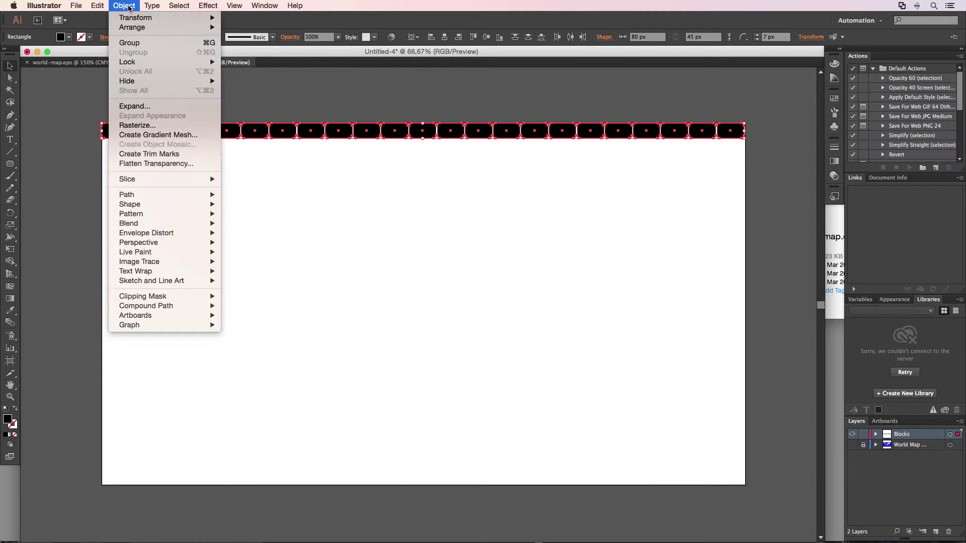
pyautogui.click(140, 44)
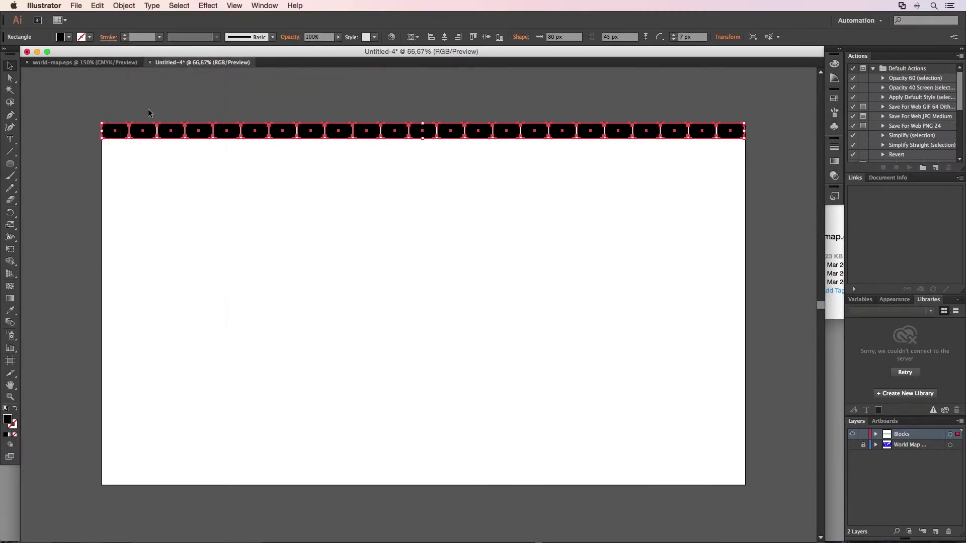
# Show the Align options, set alignment to the artboard, and center the grouped row horizontally.
pyautogui.click(263, 6)
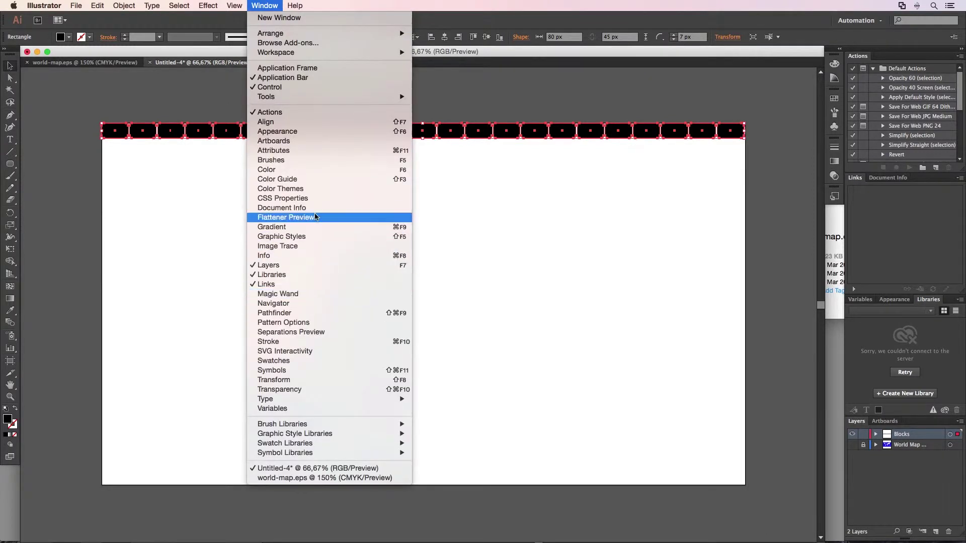
pyautogui.click(282, 121)
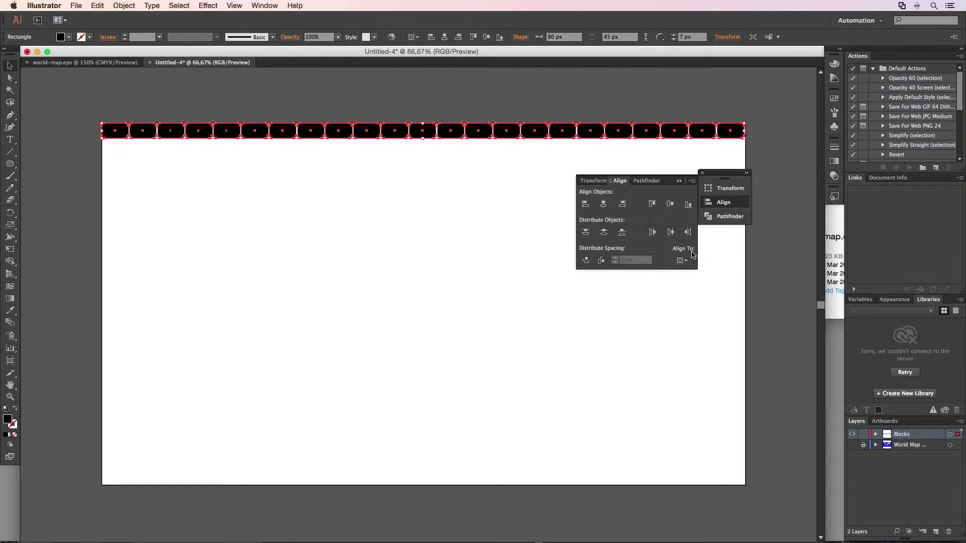
pyautogui.click(693, 181)
pyautogui.click(711, 187)
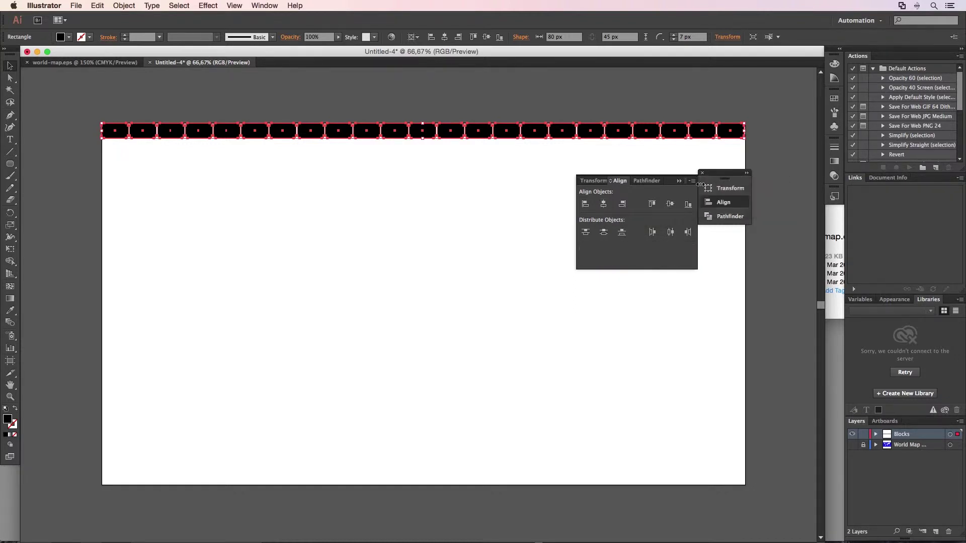
pyautogui.click(693, 181)
pyautogui.click(718, 186)
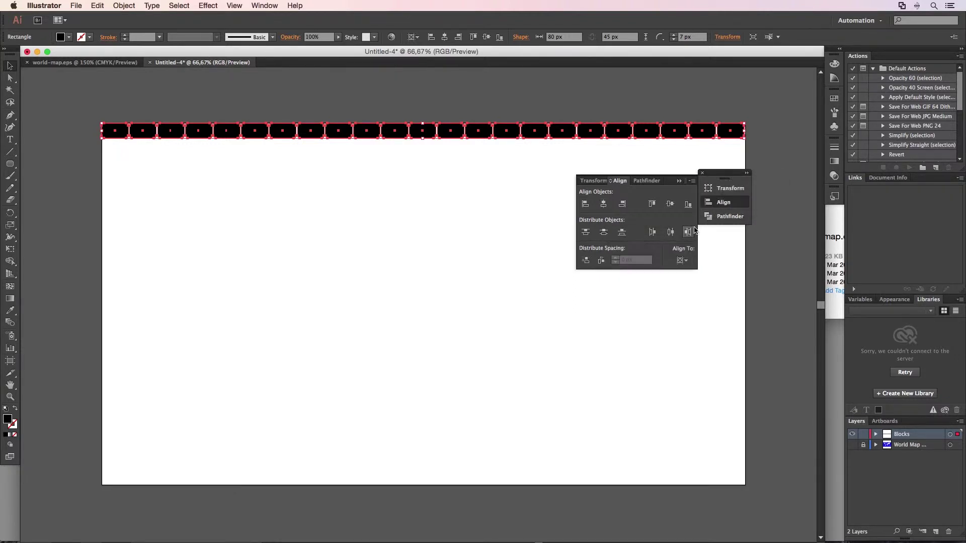
pyautogui.click(683, 260)
pyautogui.click(698, 295)
pyautogui.click(604, 205)
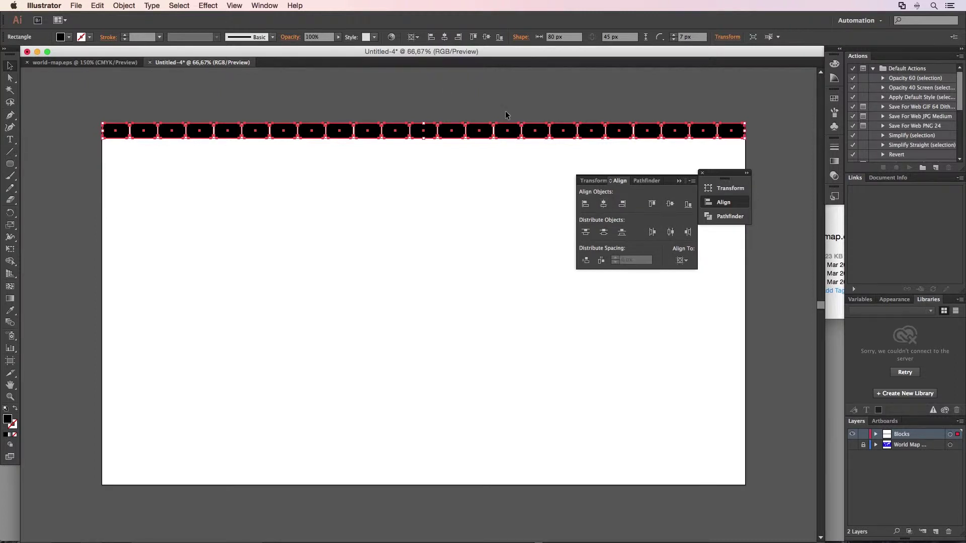
# Ungroup the row of blocks and close the Align options.
pyautogui.click(436, 85)
pyautogui.click(365, 135)
pyautogui.click(125, 6)
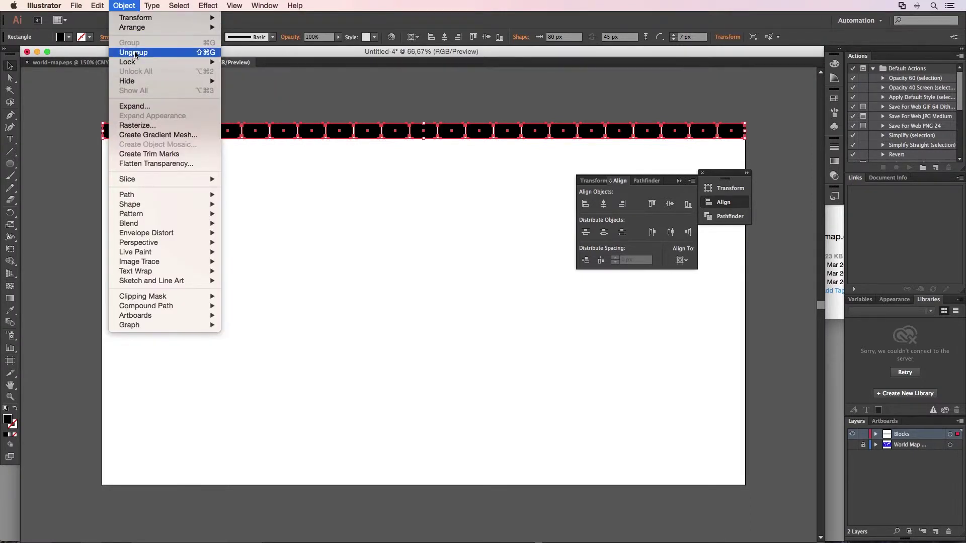
pyautogui.click(135, 53)
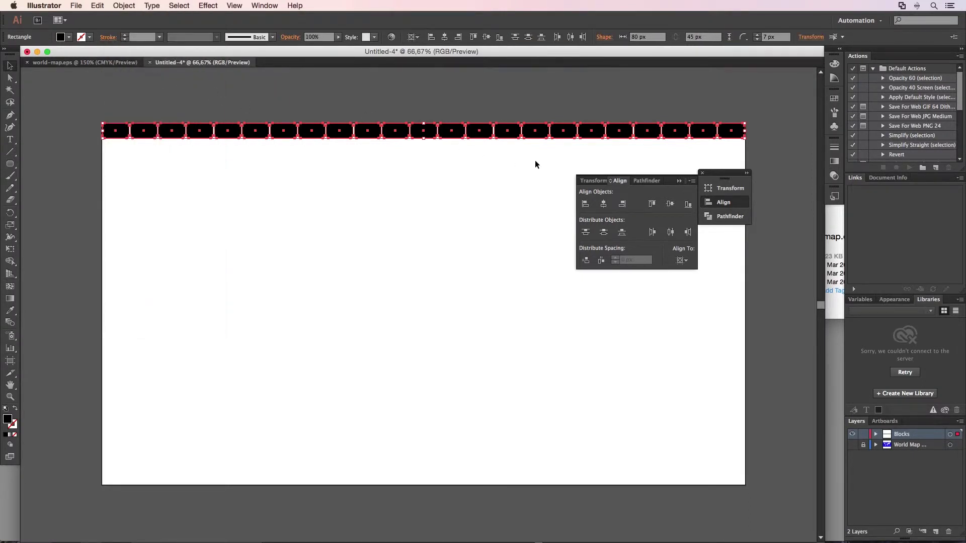
pyautogui.click(702, 172)
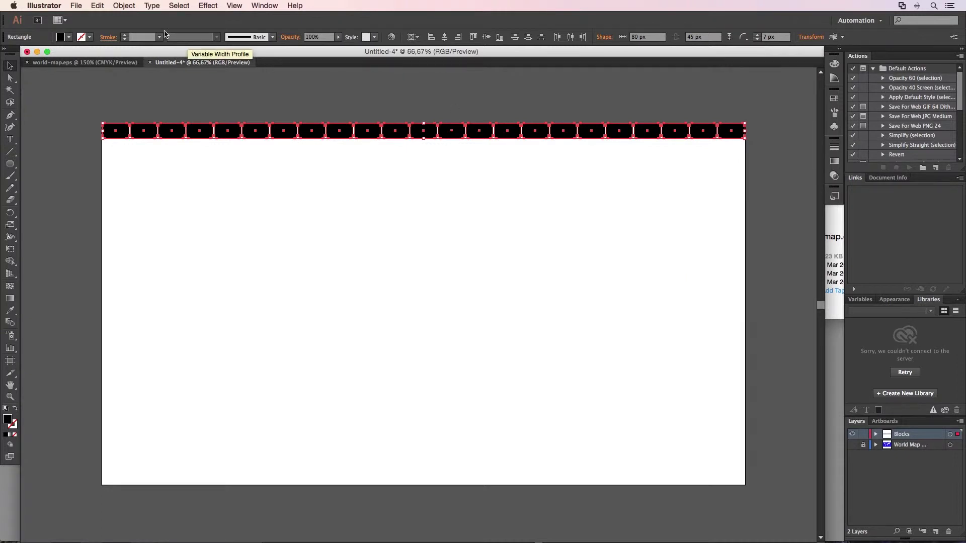
# Copy the row of blocks with the Move transform, offset 0 px horizontally and 48.3 px vertically.
pyautogui.click(117, 6)
pyautogui.moveTo(121, 17)
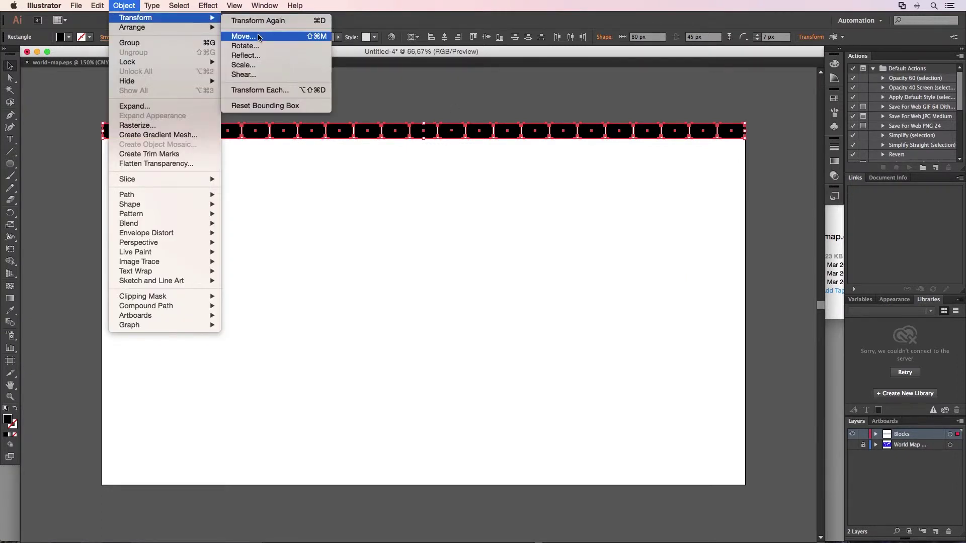
pyautogui.click(244, 36)
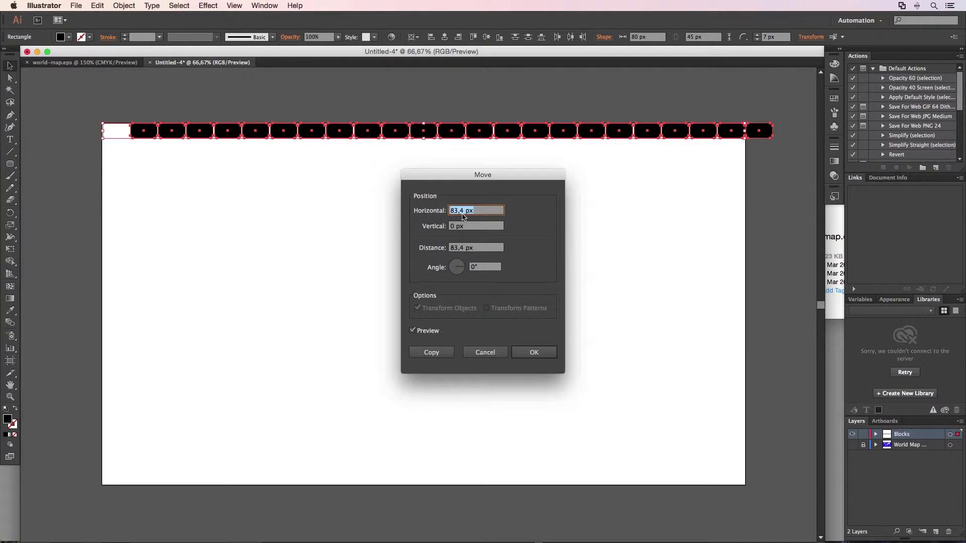
pyautogui.write('0')
pyautogui.press('Tab')
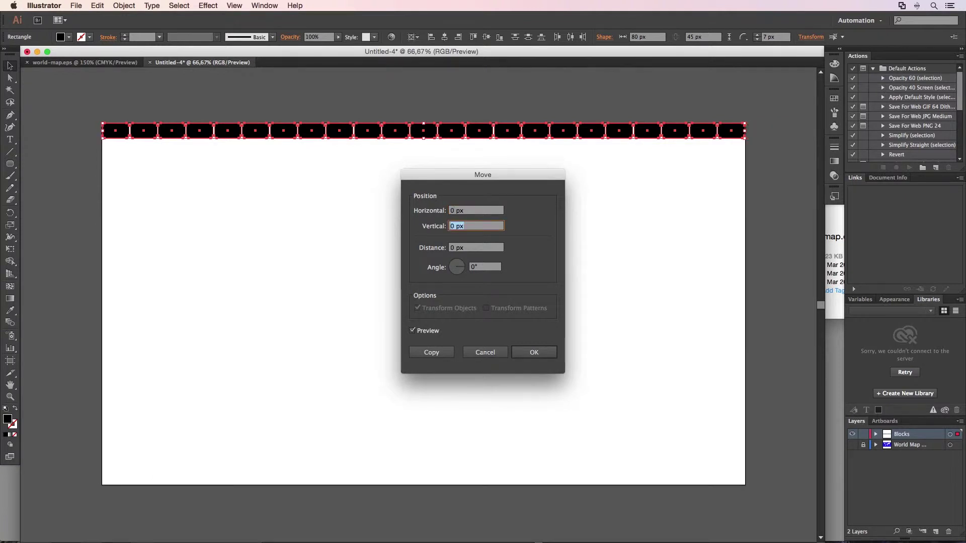
pyautogui.write('48,3')
pyautogui.click(430, 352)
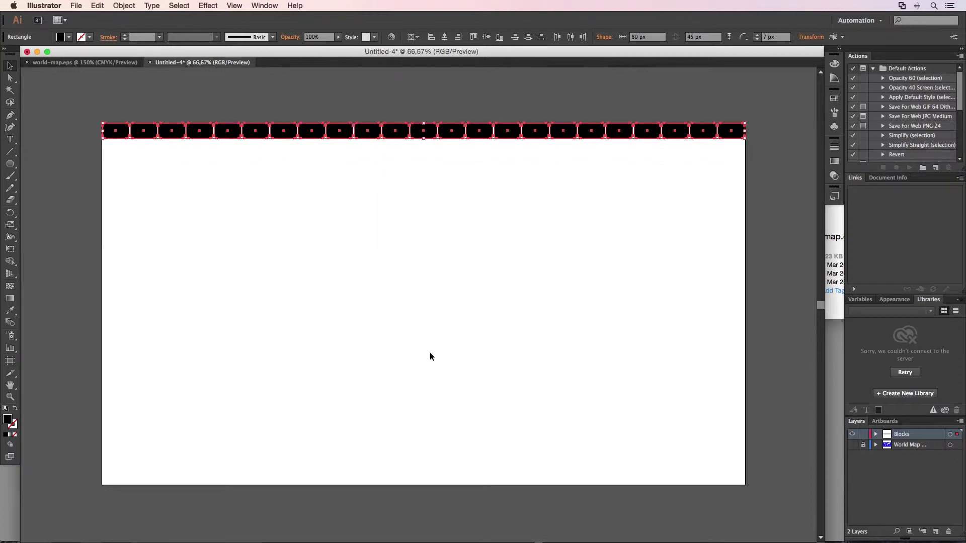
# Repeat the row copy transformation until 22 rows of blocks fill the artboard's height.
pyautogui.press('super+d')
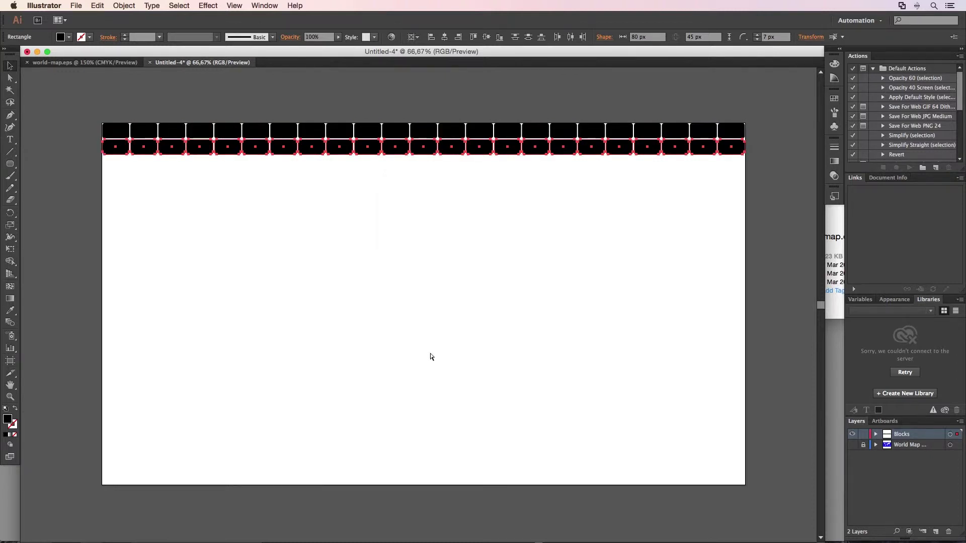
pyautogui.press('super+d')
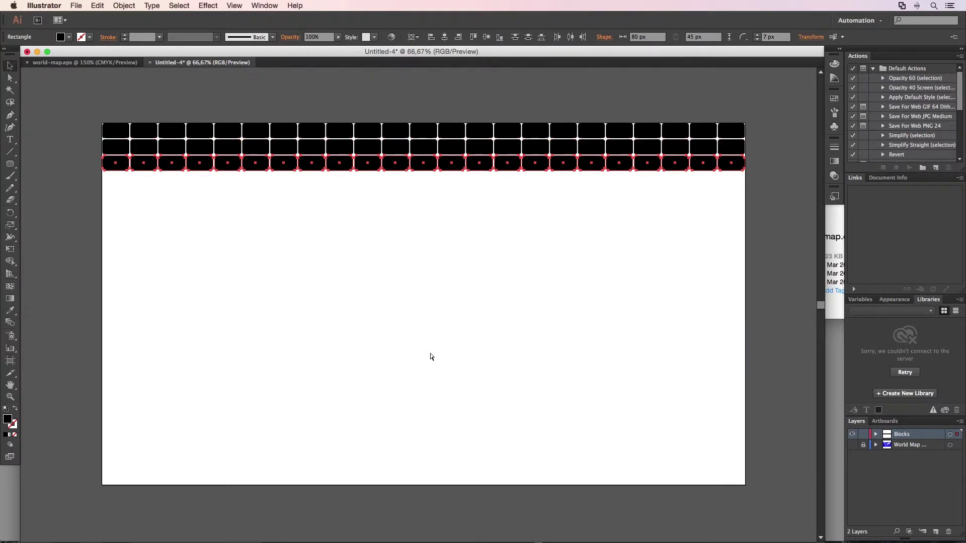
pyautogui.press('super+d')
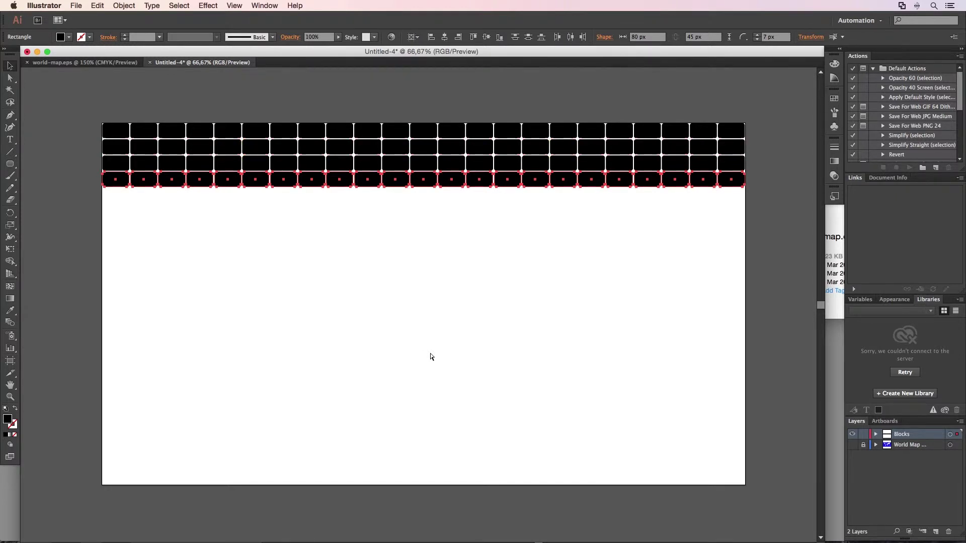
pyautogui.press('super+d')
pyautogui.press('super+d')
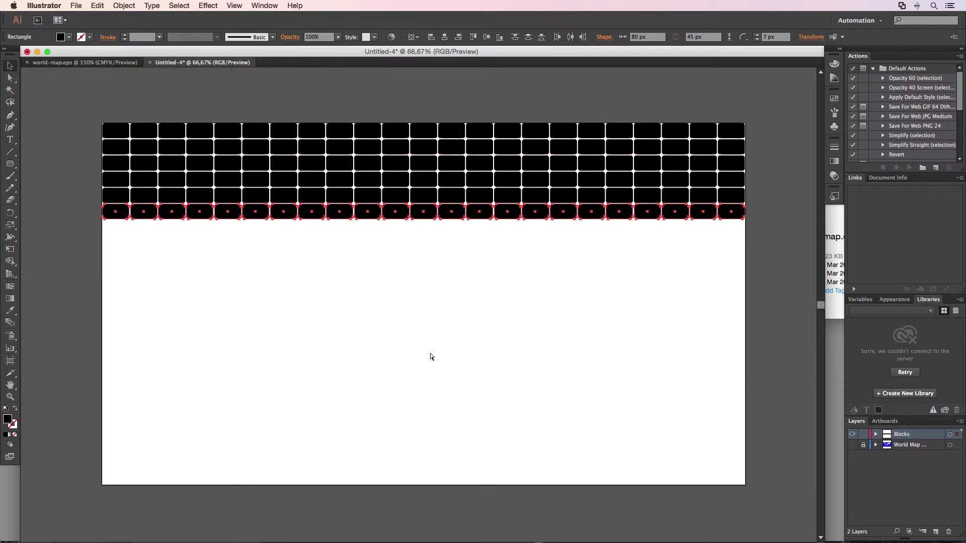
pyautogui.press('super+d')
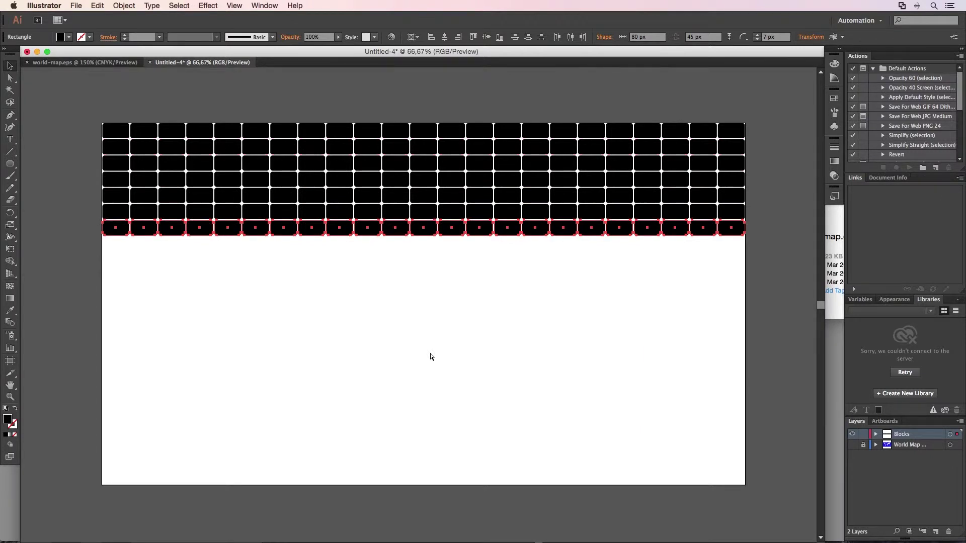
pyautogui.press('super+d')
pyautogui.press('super+d')
pyautogui.press('super+d')
pyautogui.press('super+d')
pyautogui.press('super+d')
pyautogui.press('super+d')
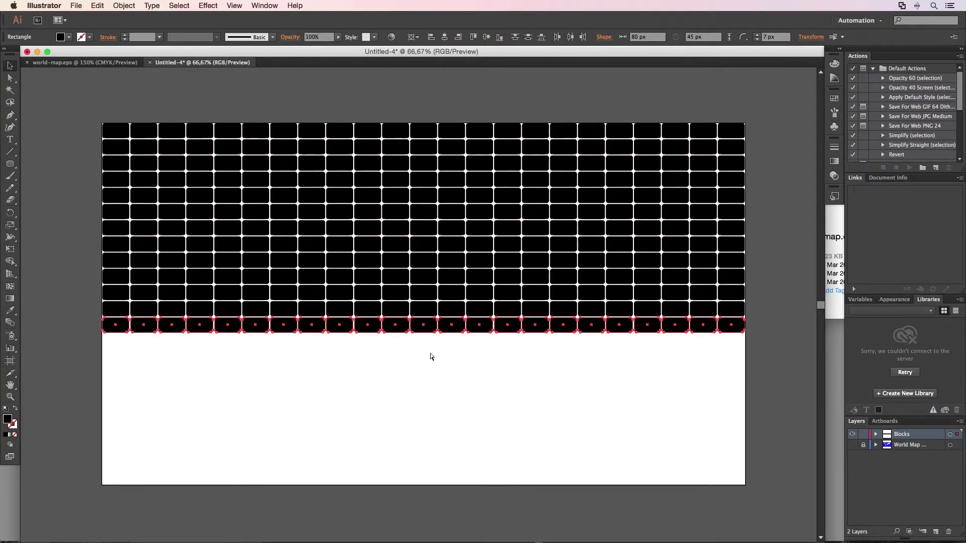
pyautogui.press('super+d')
pyautogui.press('super+d')
pyautogui.press('super+d')
pyautogui.press('super+d')
pyautogui.press('super+d')
pyautogui.press('super+d')
pyautogui.press('super+d')
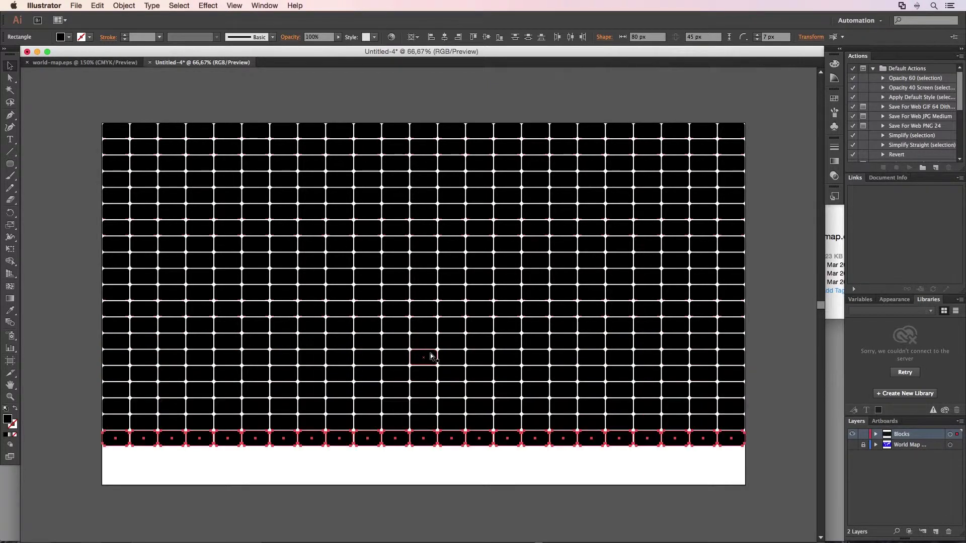
pyautogui.press('super+d')
pyautogui.press('super+d')
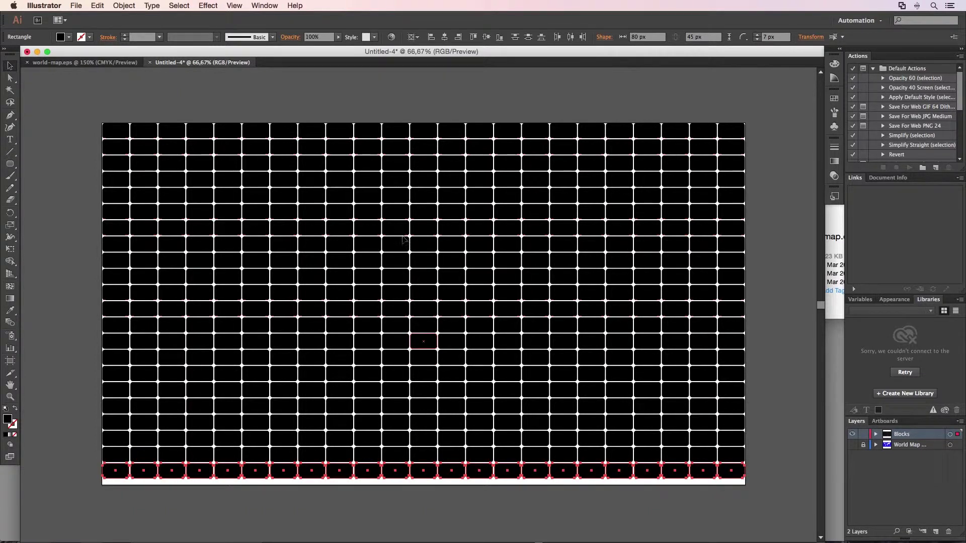
# Select all blocks in the grid and group them.
pyautogui.press('super+a')
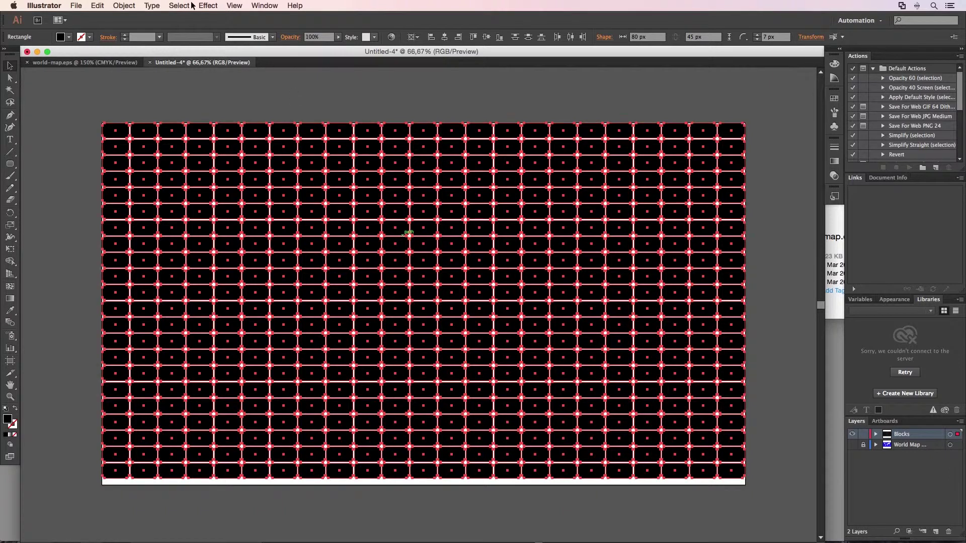
pyautogui.click(171, 6)
pyautogui.moveTo(124, 6)
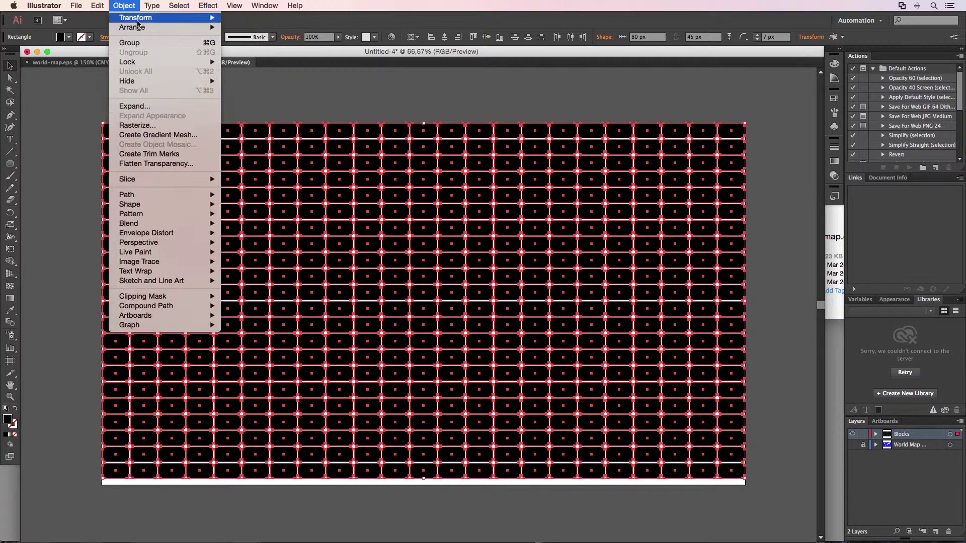
pyautogui.click(144, 44)
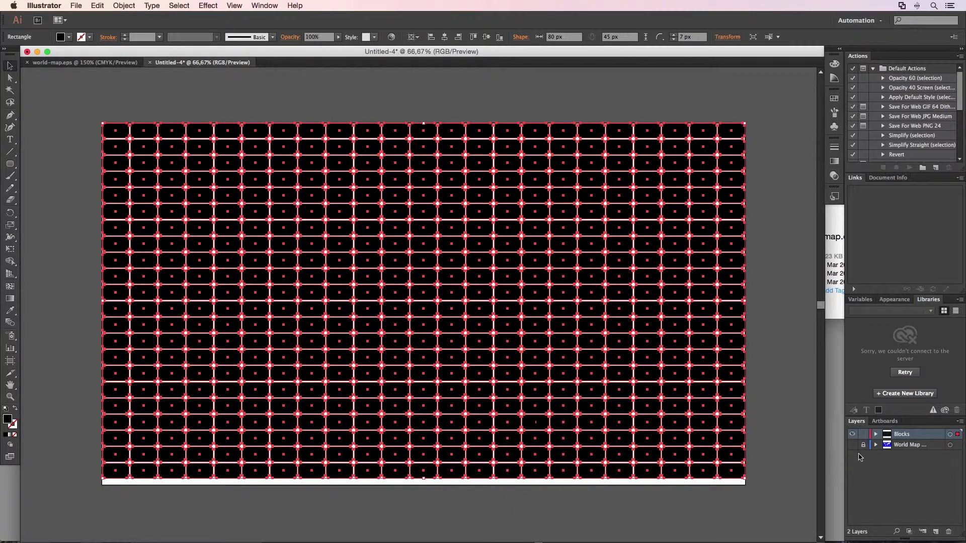
# Show and unlock the World Map layer, place the Blocks layer beneath it, and deselect the artwork.
pyautogui.click(852, 445)
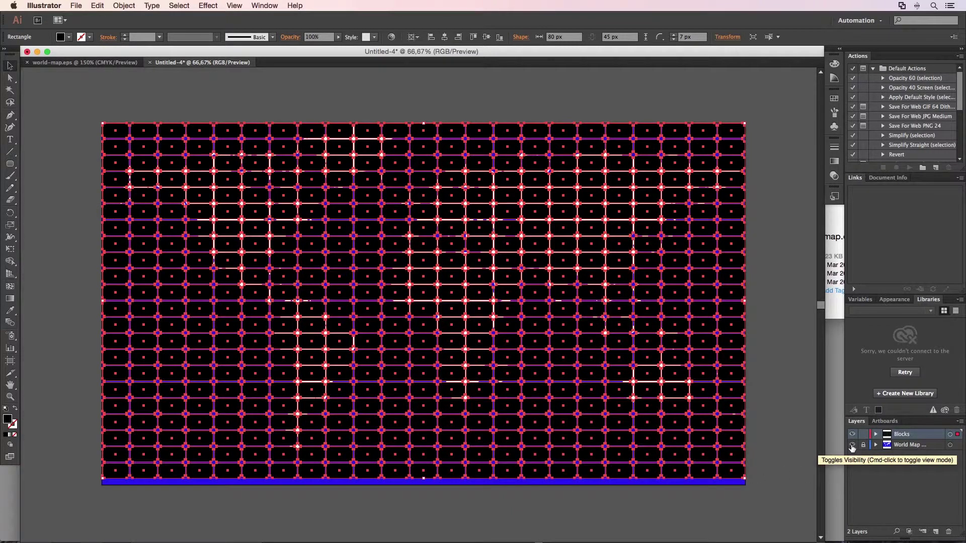
pyautogui.click(878, 457)
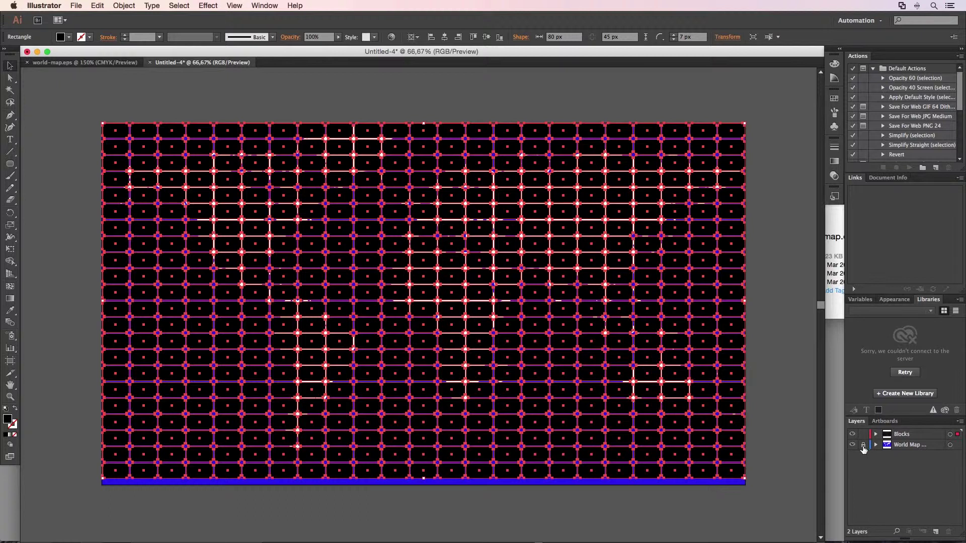
pyautogui.click(863, 446)
pyautogui.click(892, 435)
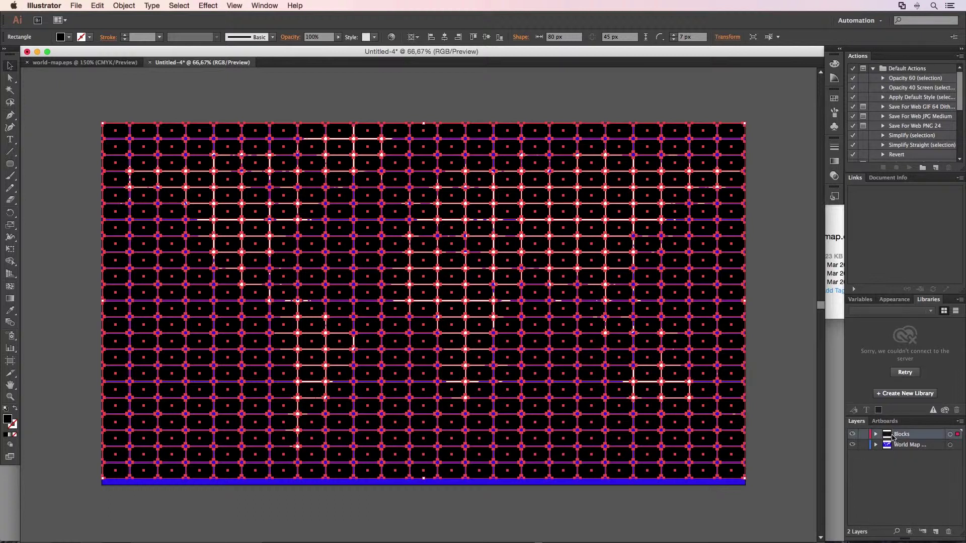
pyautogui.moveTo(892, 439); pyautogui.dragTo(891, 453)
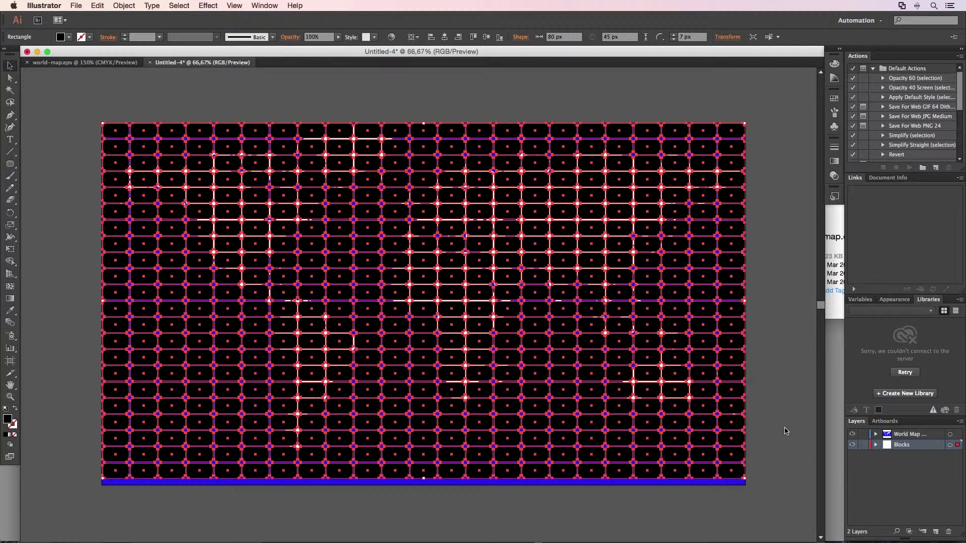
pyautogui.click(724, 485)
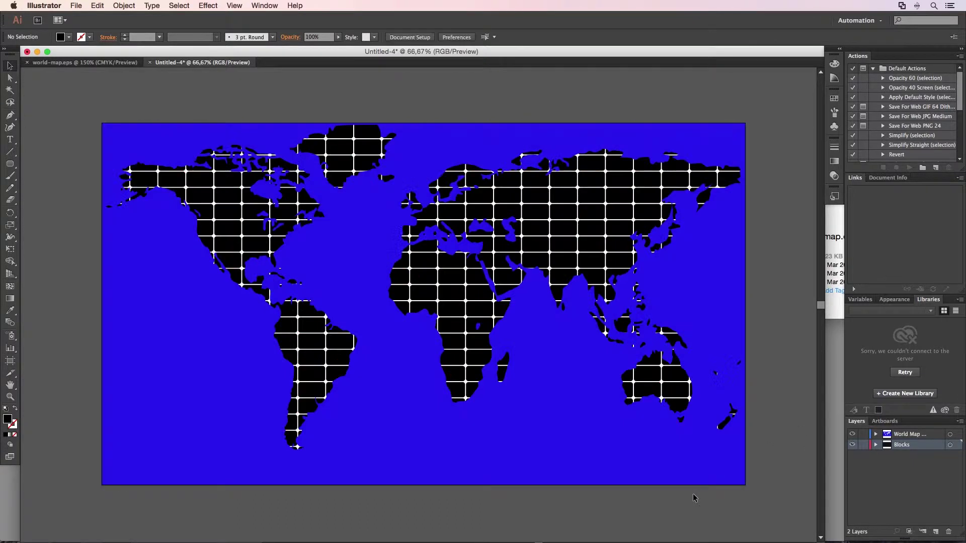
# Lock the Blocks layer and fill the world map cut-out with white.
pyautogui.click(890, 435)
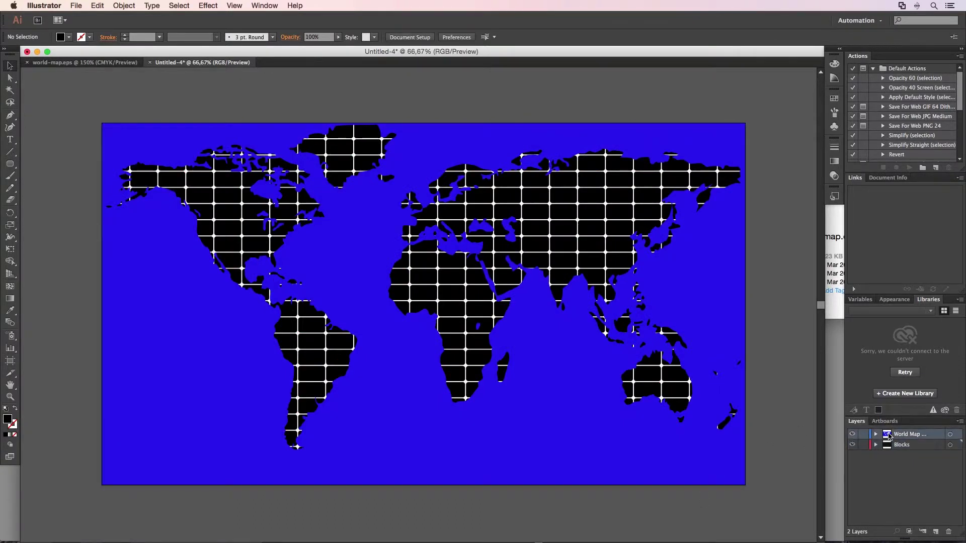
pyautogui.click(863, 445)
pyautogui.keyDown('alt'); pyautogui.click(887, 436); pyautogui.keyUp('alt')
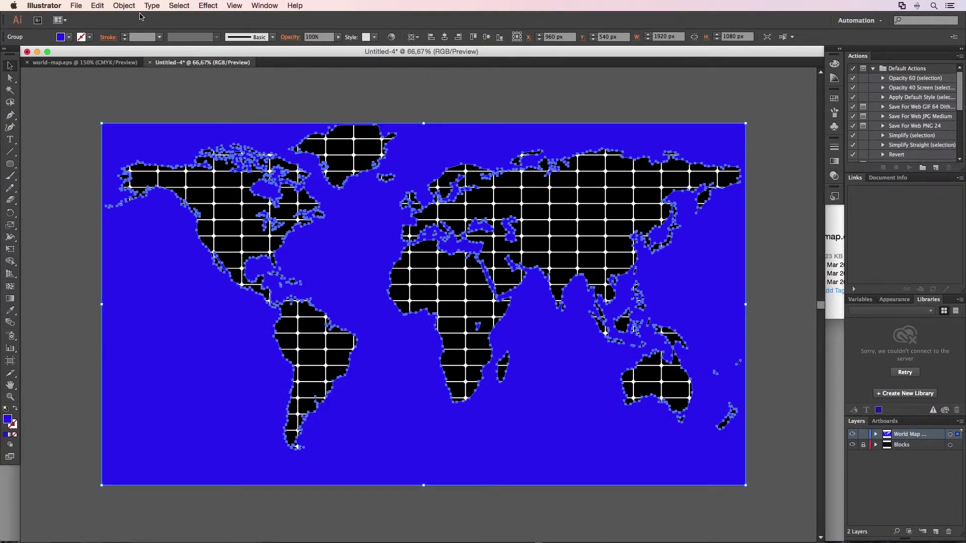
pyautogui.click(69, 37)
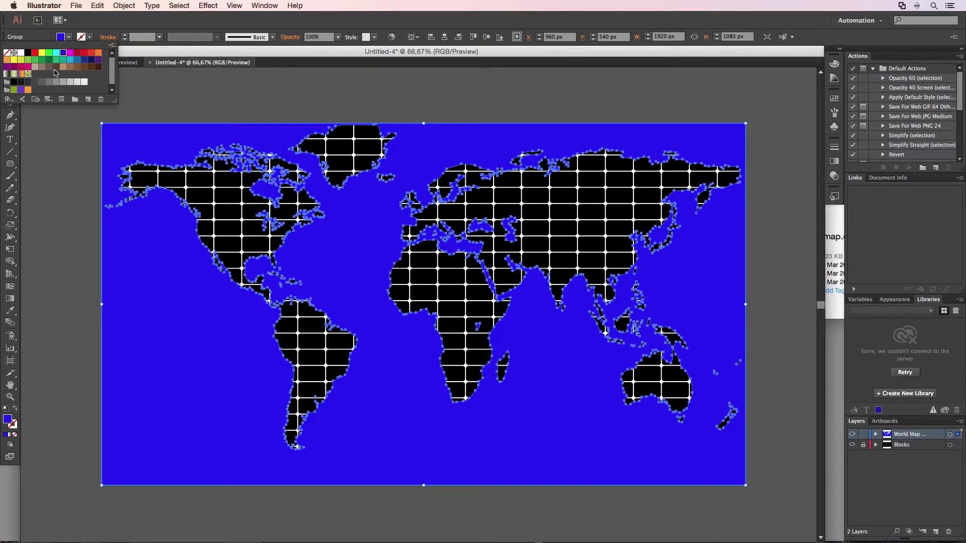
pyautogui.click(22, 52)
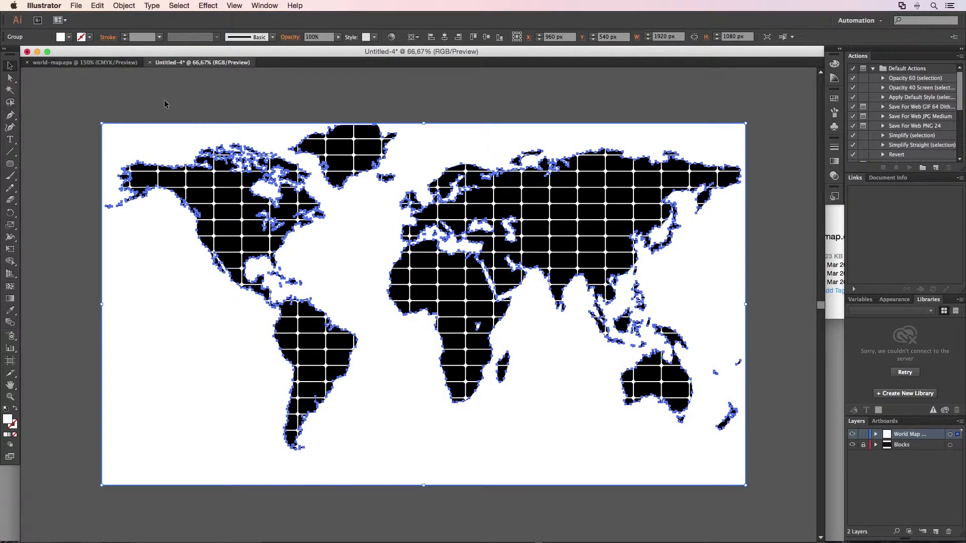
pyautogui.click(332, 176)
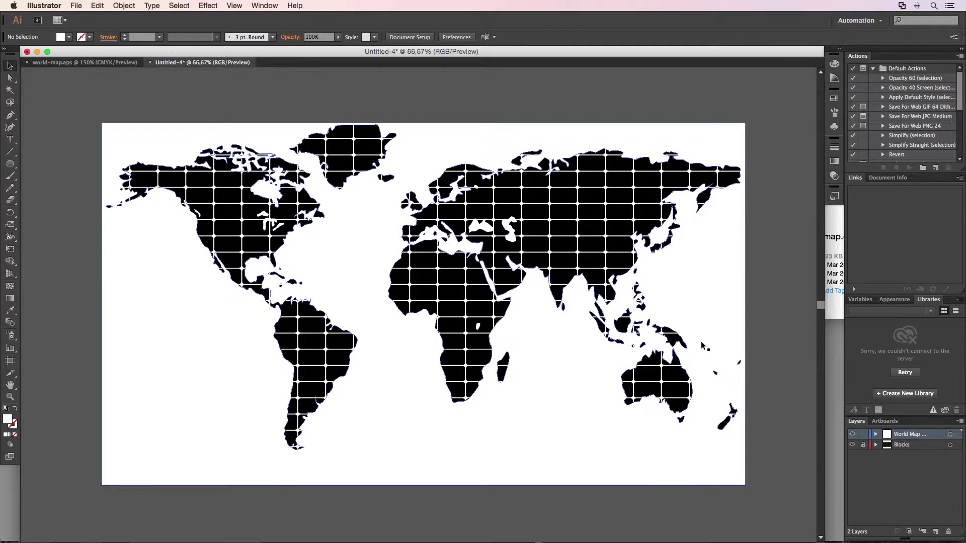
# Unlock the Blocks layer, transfer the world map group into it, and delete the emptied World Map layer.
pyautogui.click(864, 445)
pyautogui.click(876, 435)
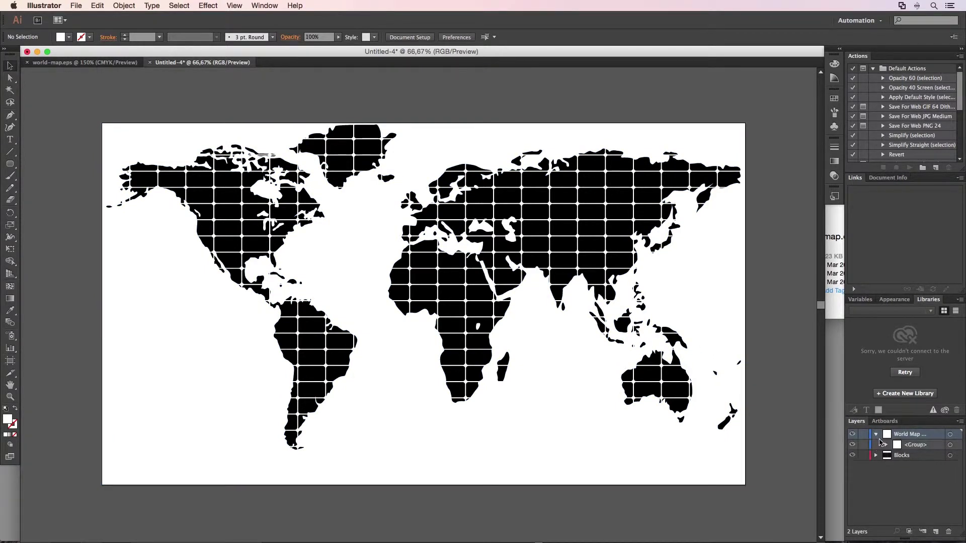
pyautogui.moveTo(900, 446); pyautogui.dragTo(902, 456)
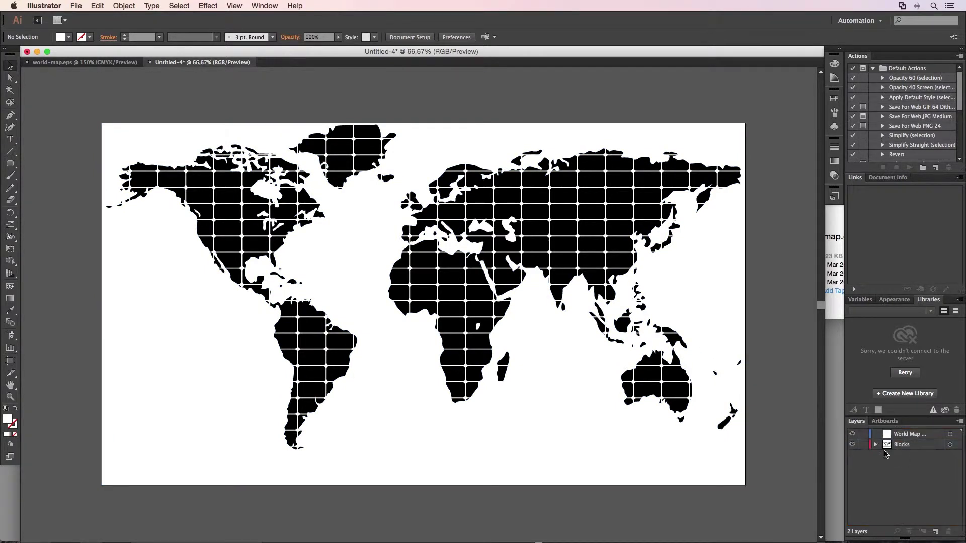
pyautogui.click(949, 532)
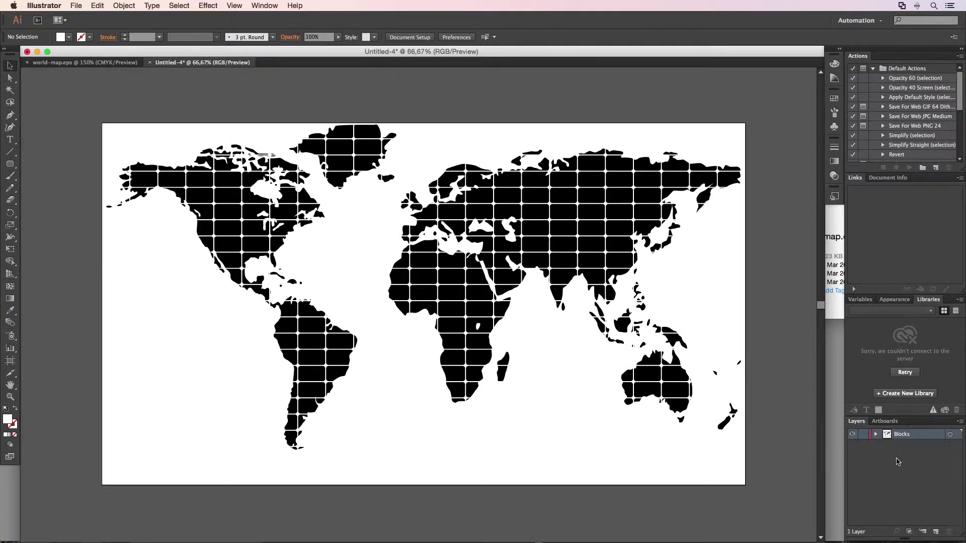
# Select both groups in the Blocks layer and combine them with the Pathfinder Exclude shape mode.
pyautogui.click(876, 434)
pyautogui.press('super+a')
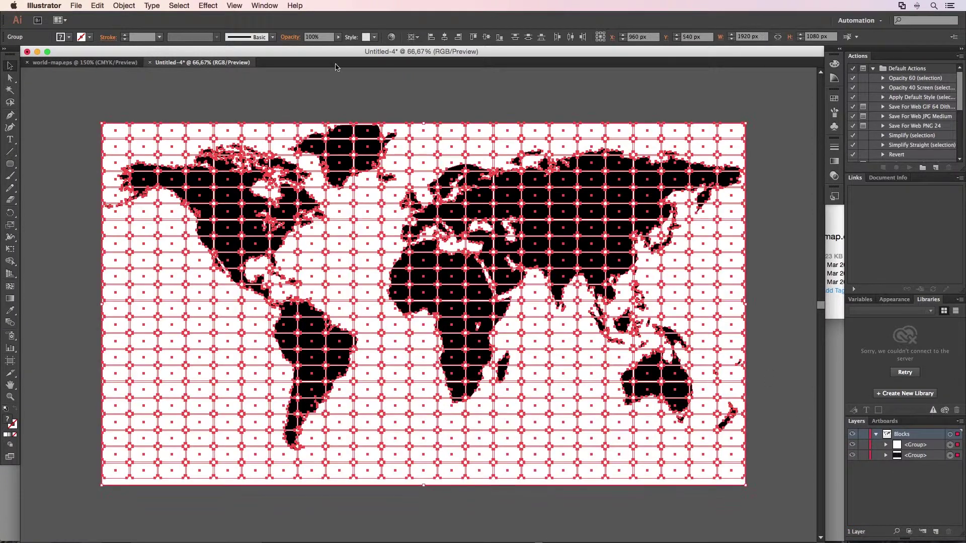
pyautogui.click(268, 9)
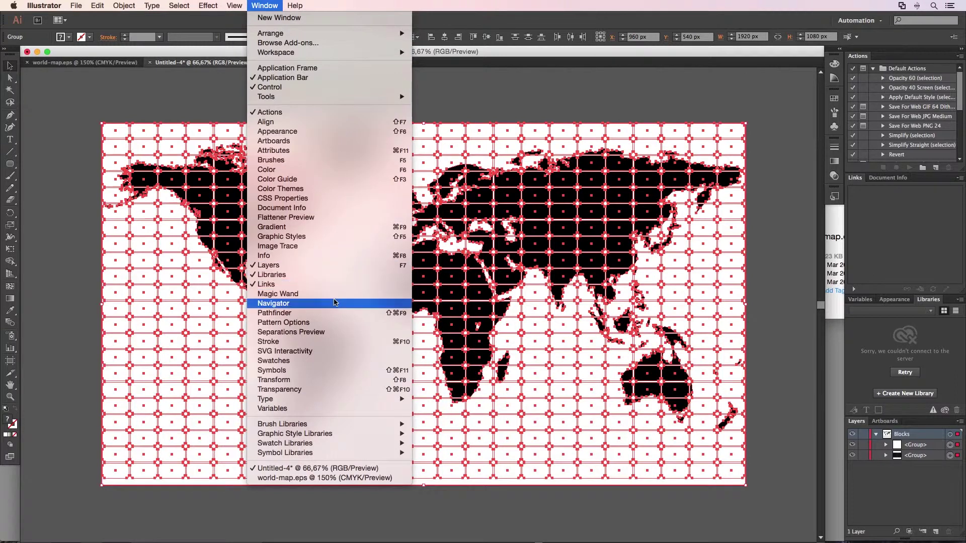
pyautogui.click(331, 313)
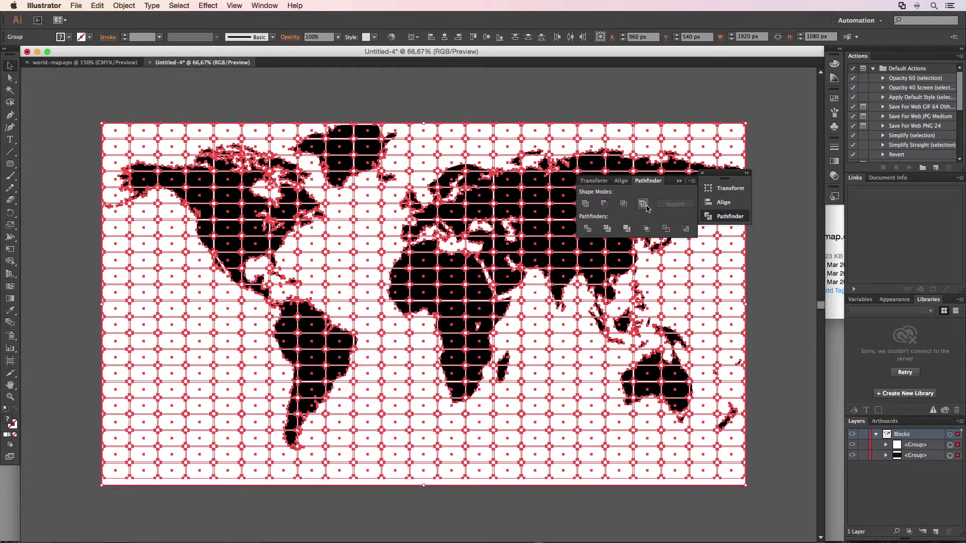
pyautogui.click(643, 203)
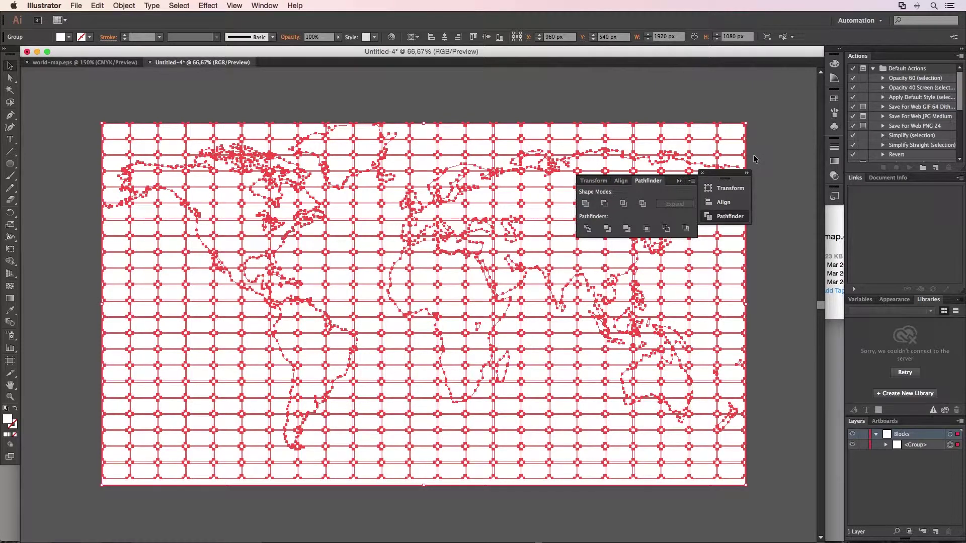
# Undo the Pathfinder Exclude combination and deselect the artwork.
pyautogui.press('super+z')
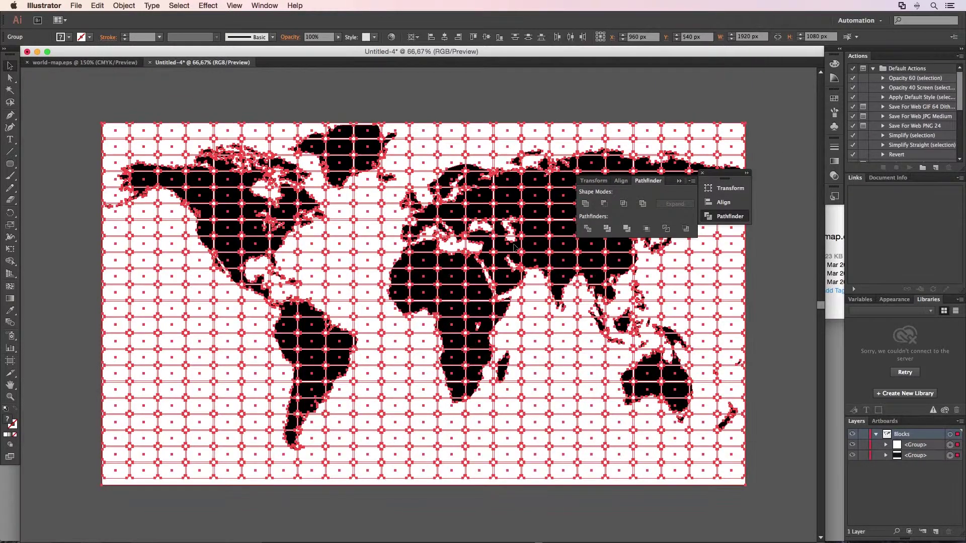
pyautogui.click(542, 99)
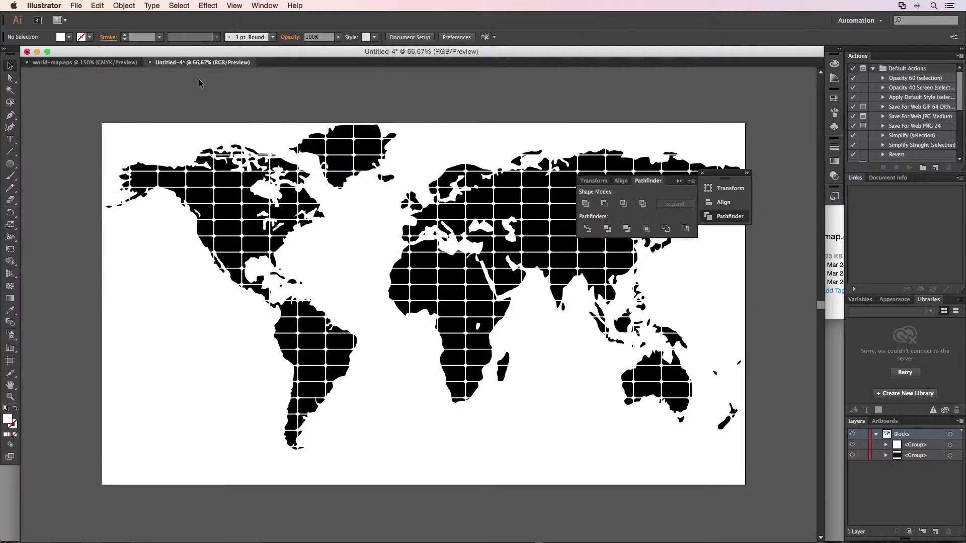
# Save the document to the Desktop as World Map Blocks in Adobe Illustrator format.
pyautogui.click(76, 6)
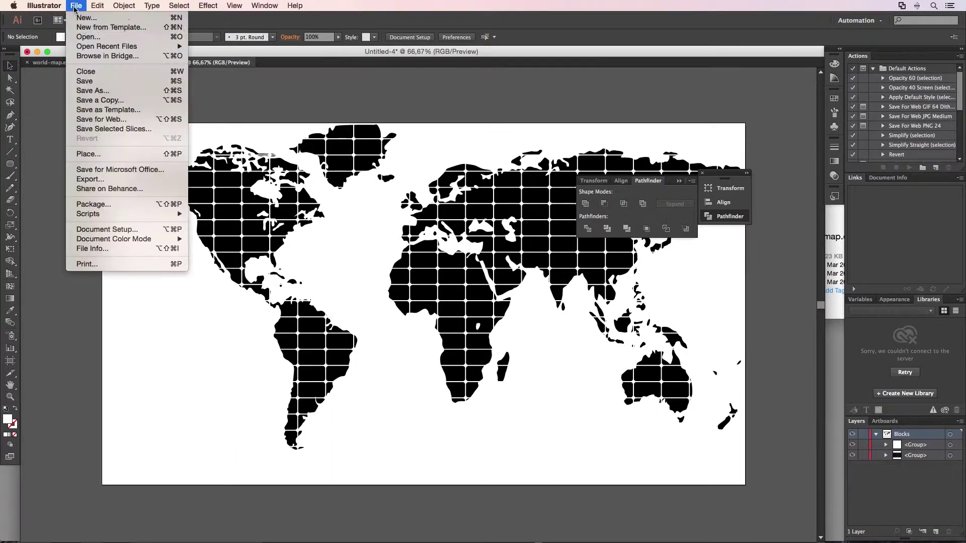
pyautogui.click(91, 91)
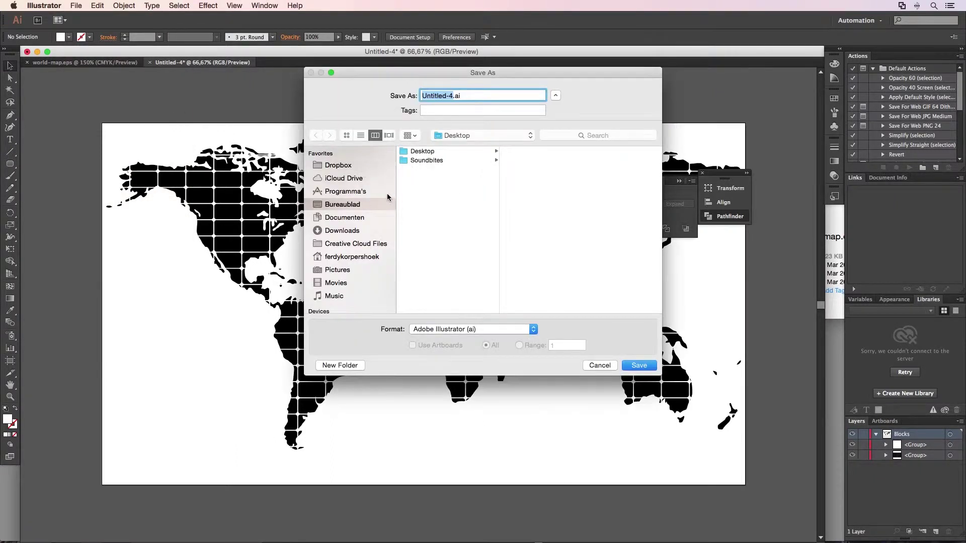
pyautogui.write('World Map Blocks')
pyautogui.press('Return')
pyautogui.press('super+space')
pyautogui.write('ph')
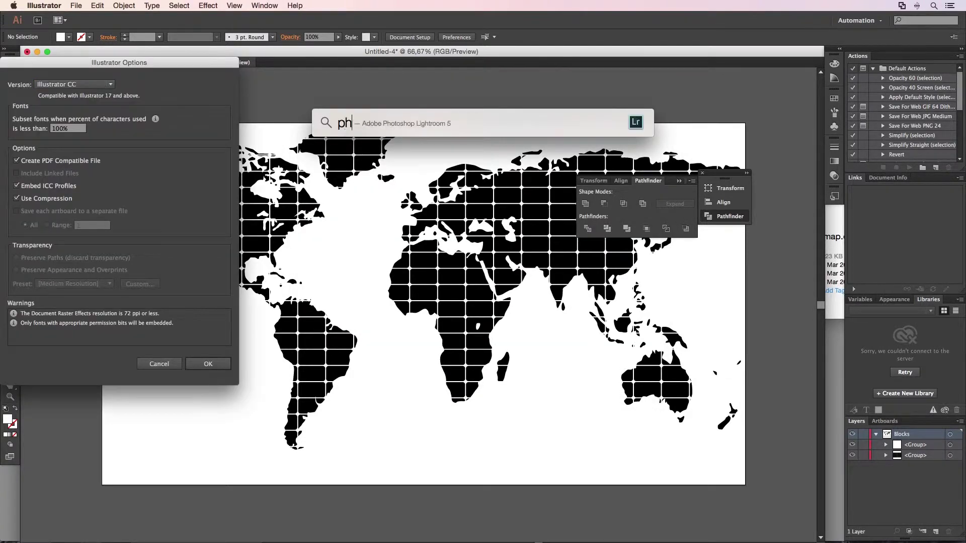
pyautogui.press('Escape')
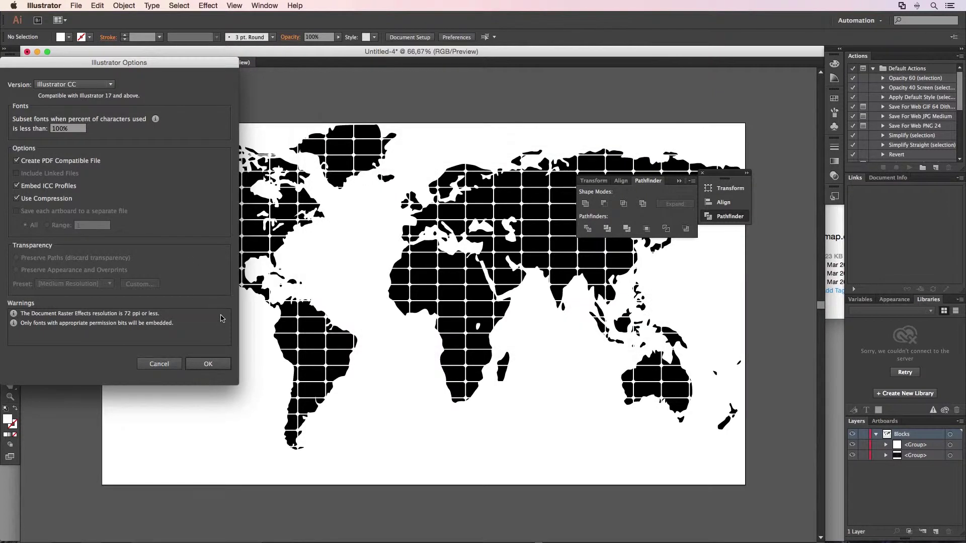
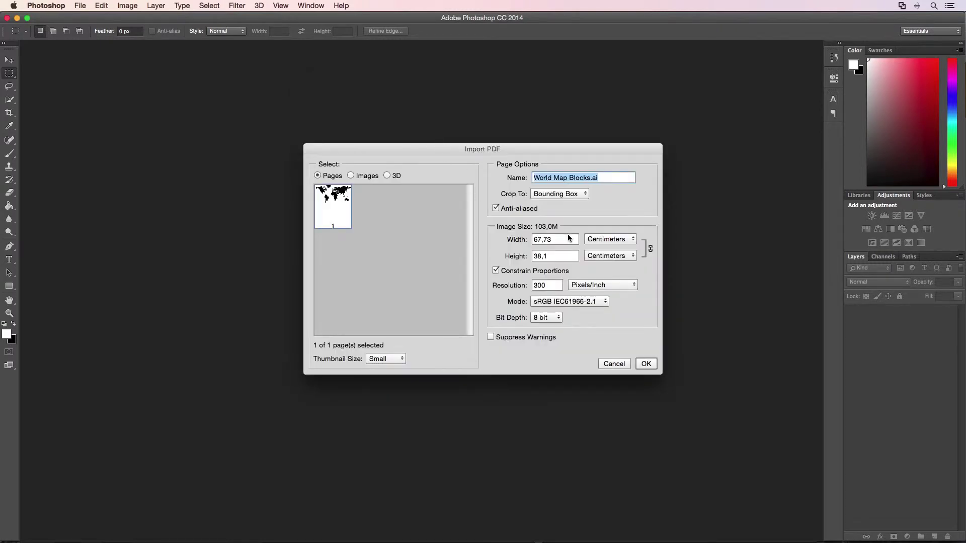
# Import the World Map Blocks.ai page into Photoshop with its image size expressed in pixels.
pyautogui.click(609, 239)
pyautogui.click(598, 221)
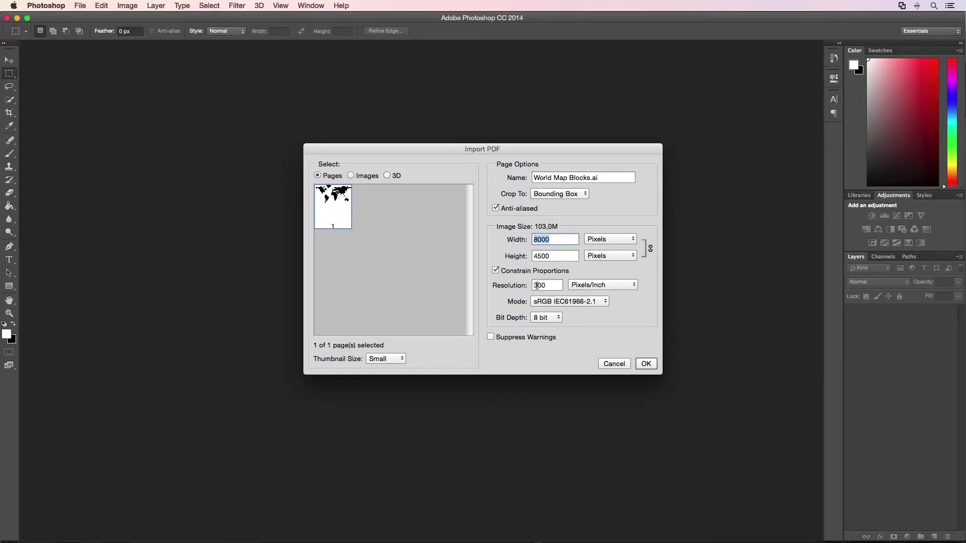
pyautogui.click(645, 364)
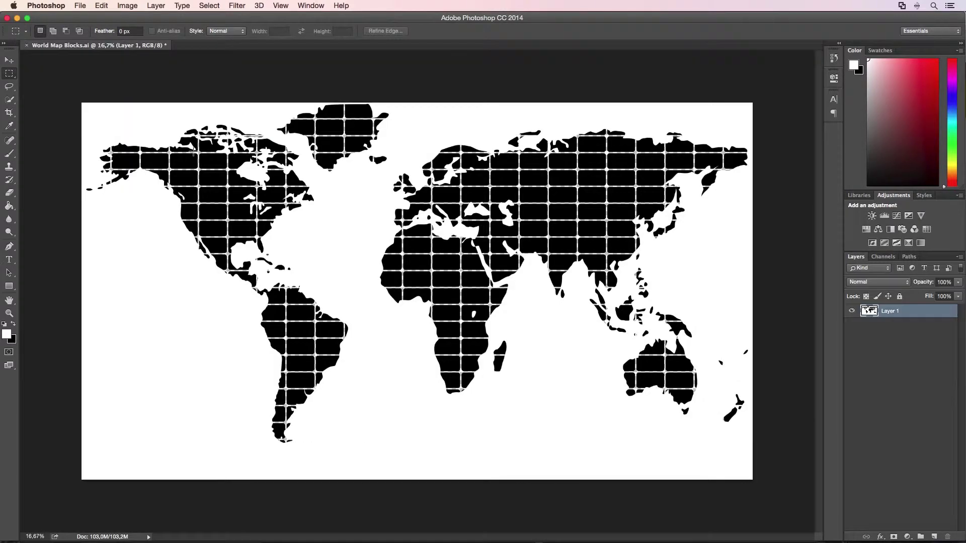
# Quick-select part of the white background west of South America and extend the selection to all similar white areas.
pyautogui.click(9, 99)
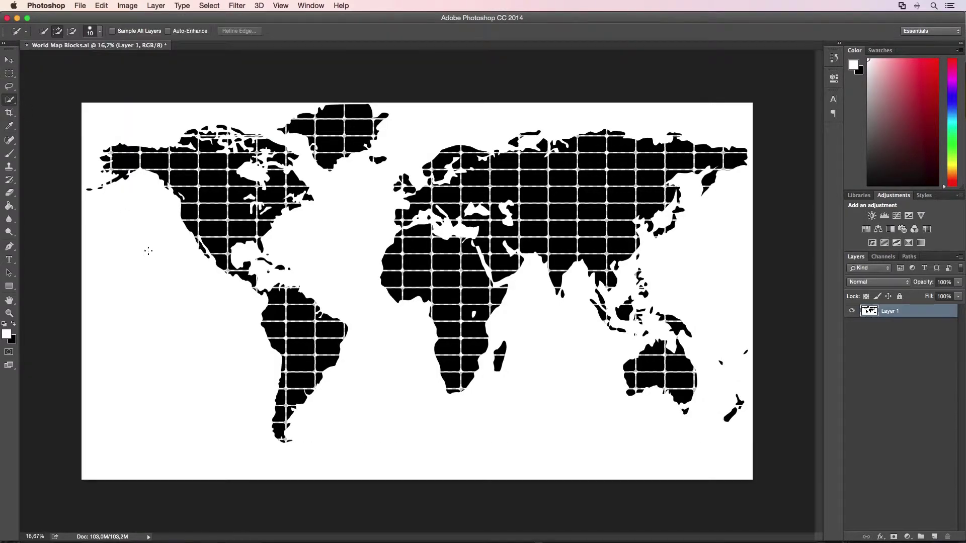
pyautogui.moveTo(122, 274); pyautogui.dragTo(130, 325)
pyautogui.click(209, 5)
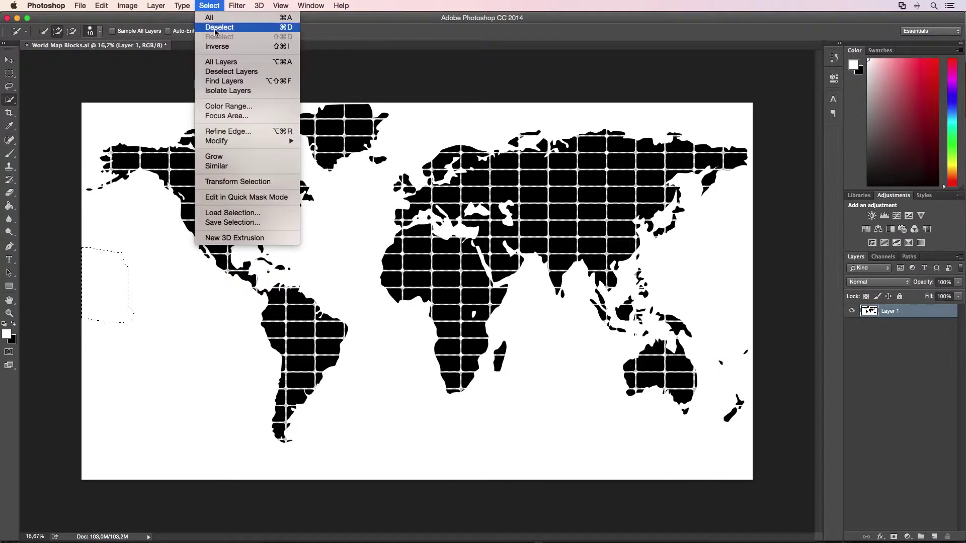
pyautogui.click(241, 168)
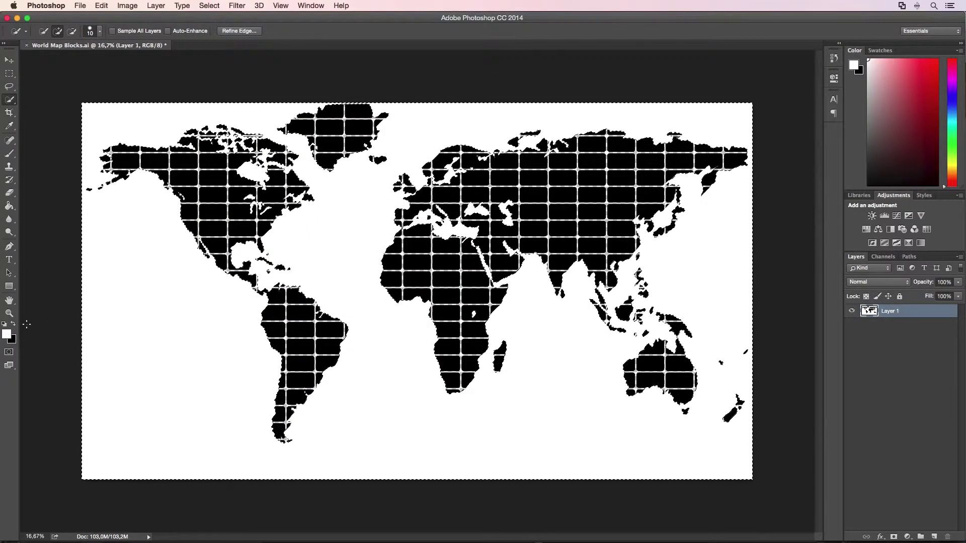
# Apply Refine Edge to the white-area selection with Smart Radius on, a 0 px radius and output to Selection.
pyautogui.doubleClick(9, 313)
pyautogui.scroll(1, 222, 255)
pyautogui.scroll(8, 222, 254)
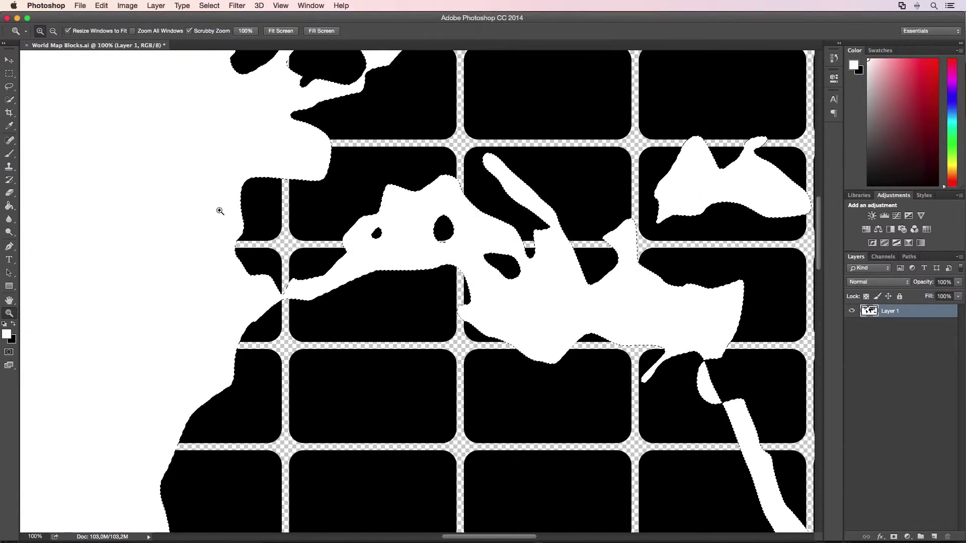
pyautogui.press('m')
pyautogui.click(385, 31)
pyautogui.moveTo(508, 132); pyautogui.dragTo(626, 119)
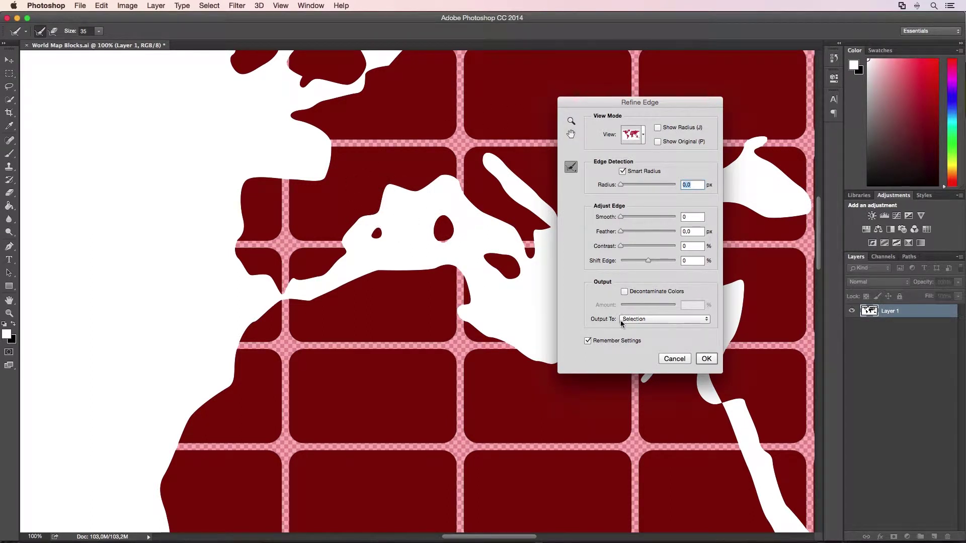
pyautogui.click(706, 359)
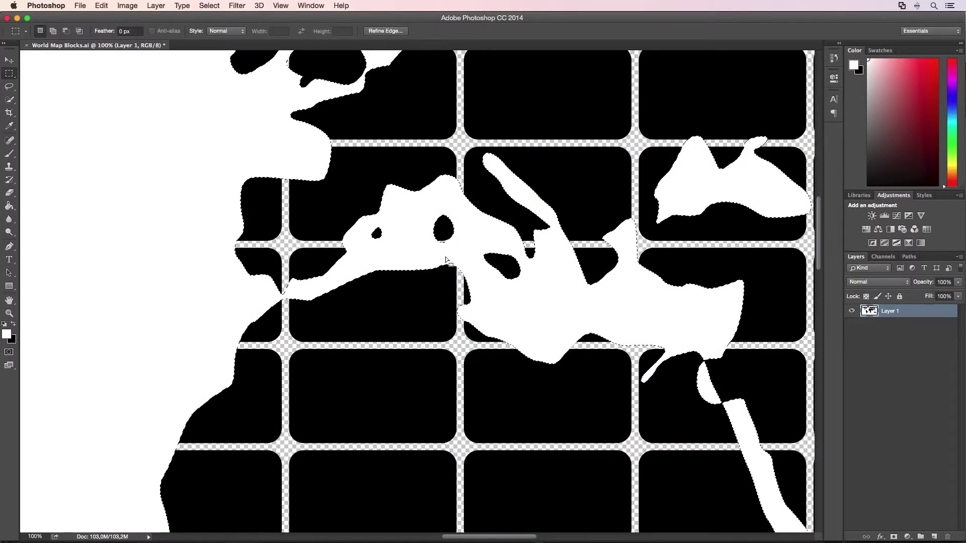
# Delete the selected white areas from Layer 1 and clear the selection.
pyautogui.press('Delete')
pyautogui.press('super+d')
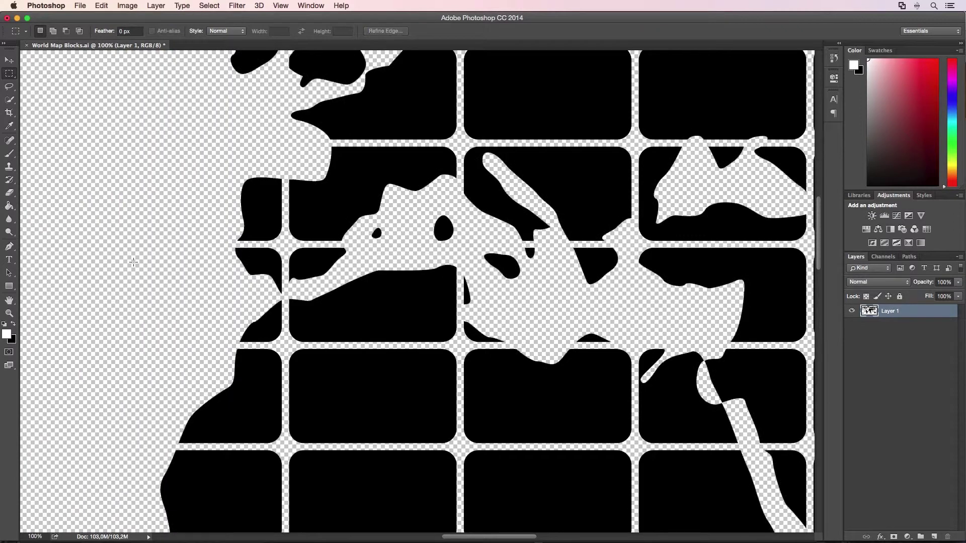
pyautogui.doubleClick(11, 301)
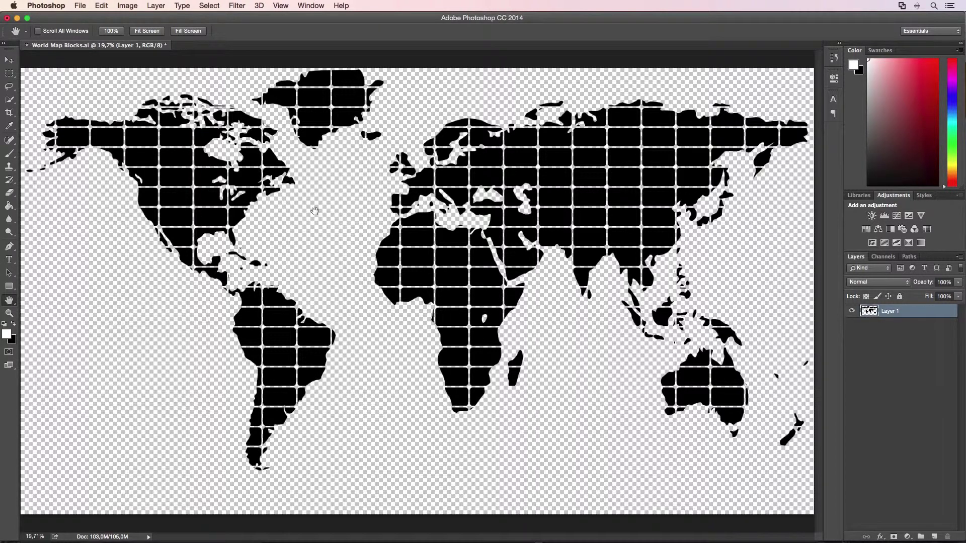
# Save the transparent block map to the Desktop as World Map Blocks.psd in Photoshop format with layers.
pyautogui.press('super+shift+s')
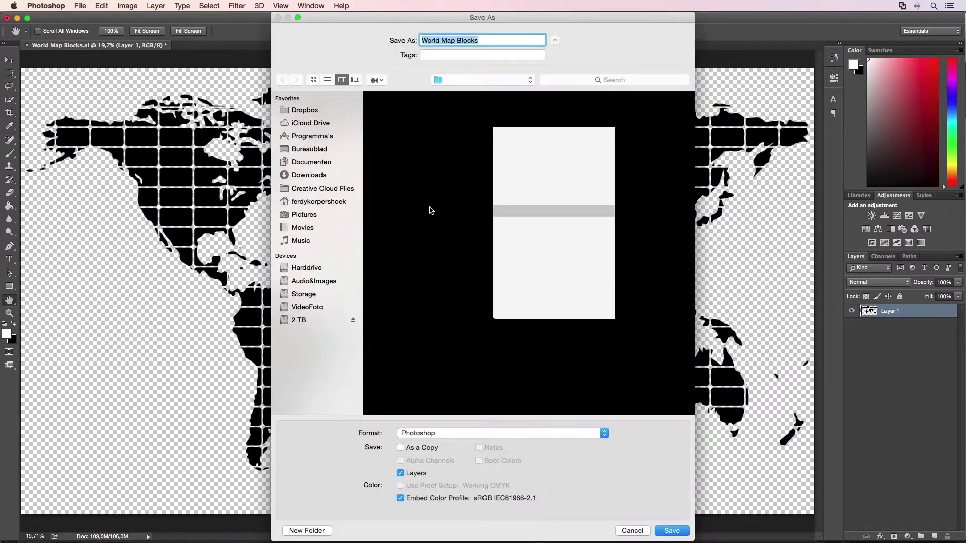
pyautogui.write('World Map Blocks')
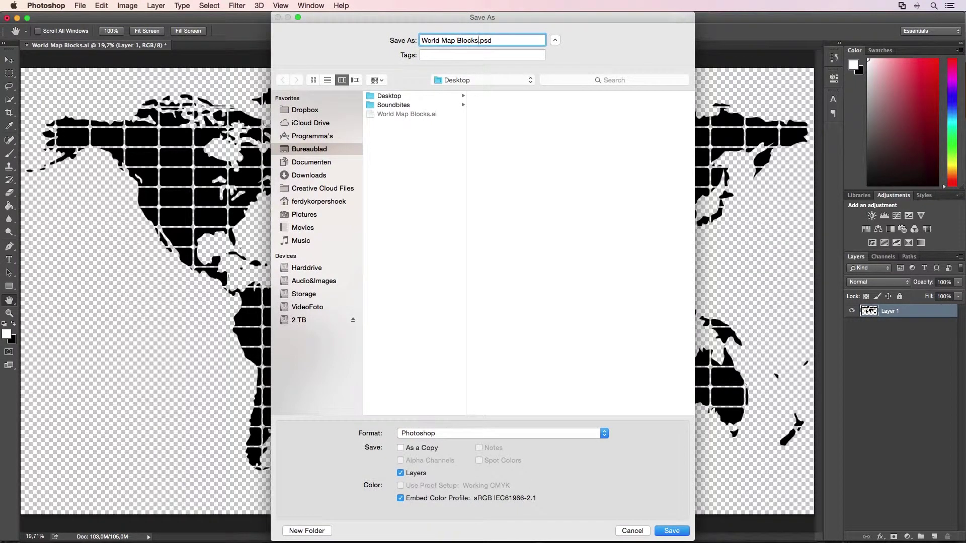
pyautogui.press('Return')
# Switch to Illustrator and create a new 1920 × 1080 px RGB document with one artboard.
pyautogui.moveTo(492, 521)
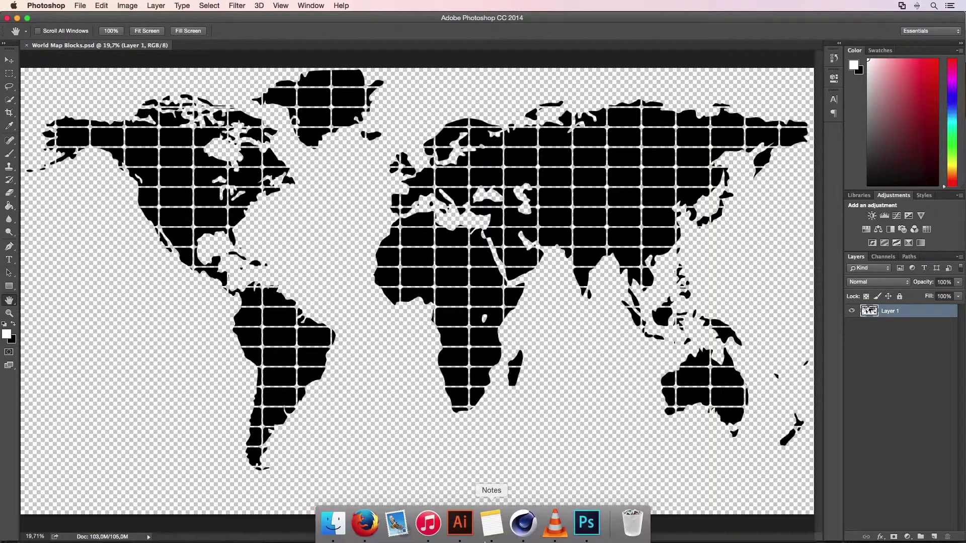
pyautogui.click(460, 523)
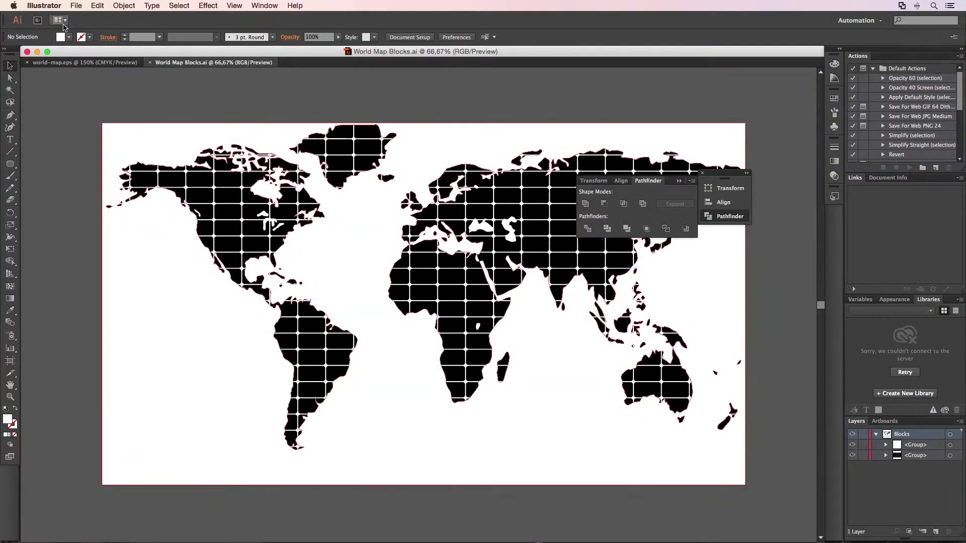
pyautogui.click(72, 6)
pyautogui.click(80, 17)
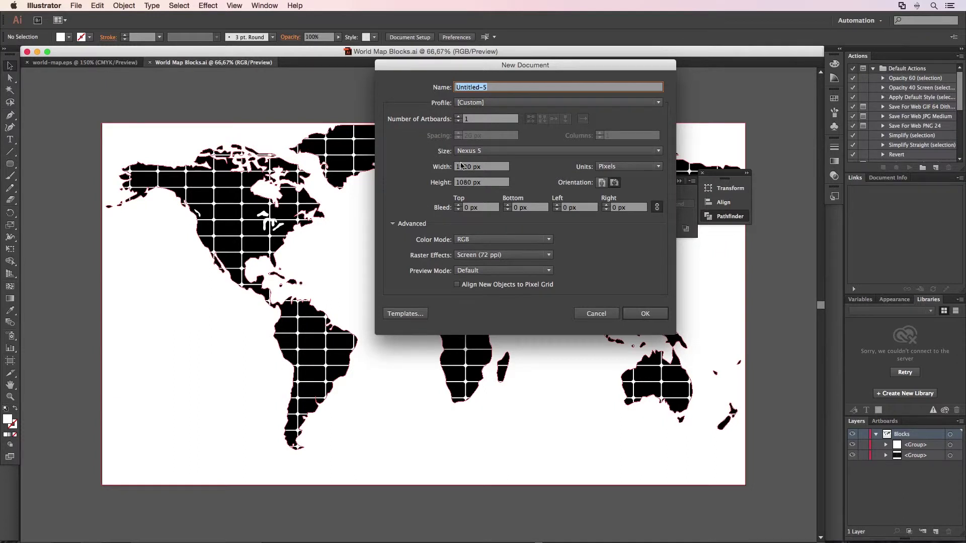
pyautogui.click(638, 311)
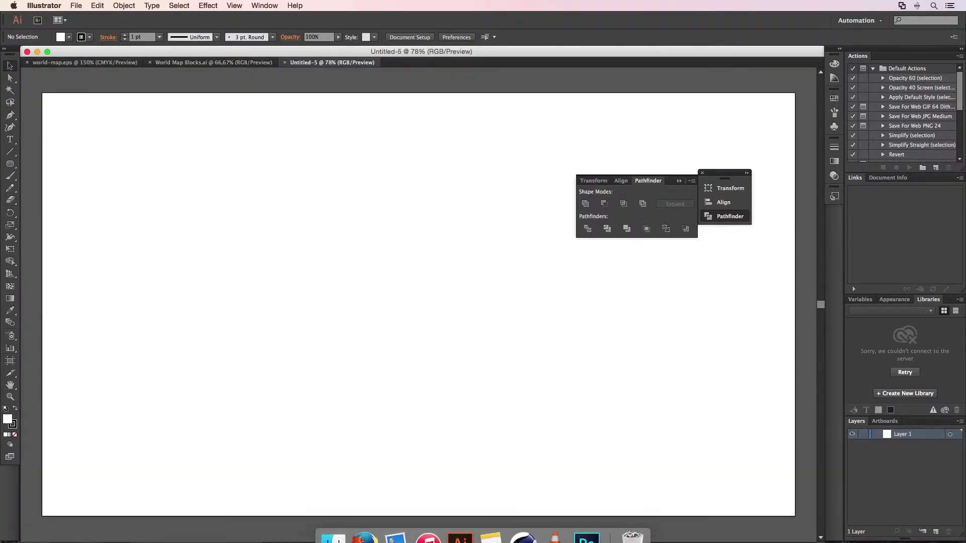
# Place World Map Blocks.psd from the Desktop into the new document and align it to the artboard at X 960 px, Y 540 px.
pyautogui.click(334, 524)
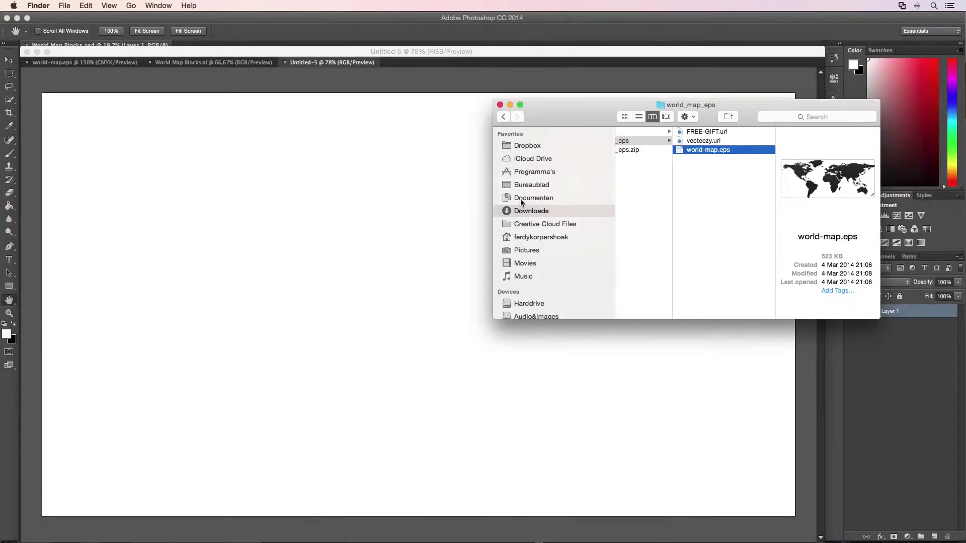
pyautogui.click(528, 186)
pyautogui.moveTo(666, 160); pyautogui.dragTo(289, 282)
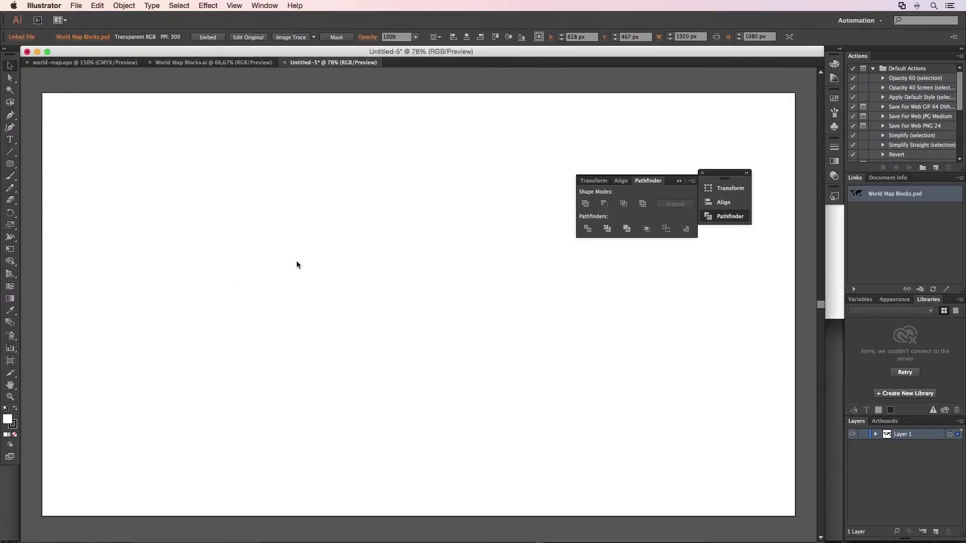
pyautogui.moveTo(303, 235); pyautogui.dragTo(431, 261)
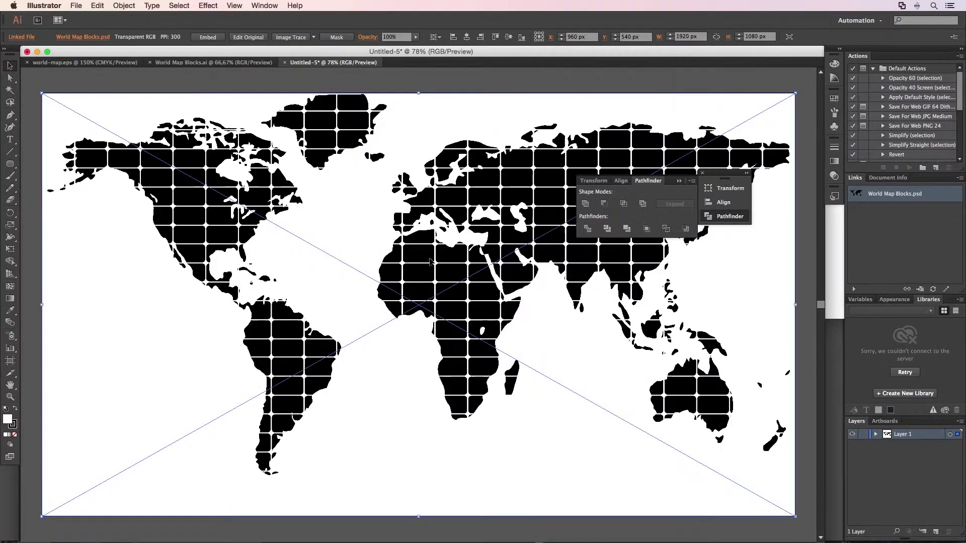
# Trace the placed map with Image Trace Make and Expand, and ungroup the resulting paths.
pyautogui.click(122, 6)
pyautogui.moveTo(170, 263)
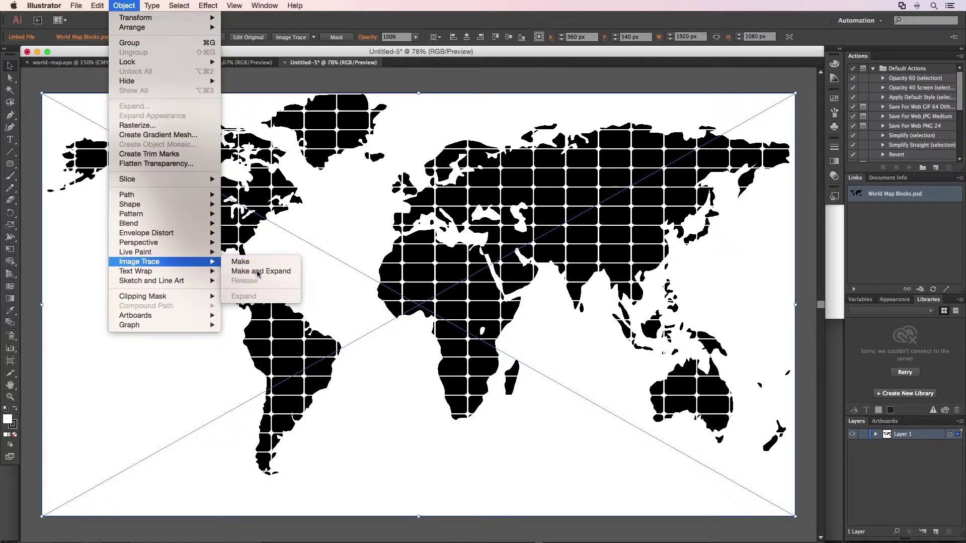
pyautogui.click(258, 272)
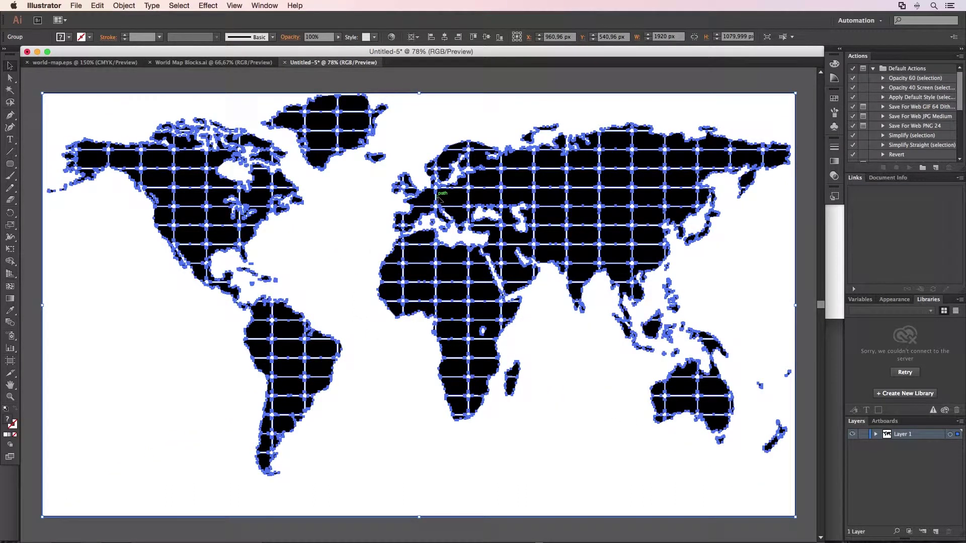
pyautogui.press('super+shift+g')
# Save the traced map to the Desktop as World Map Blocks C4D.ai in the Illustrator 8 legacy version.
pyautogui.click(78, 8)
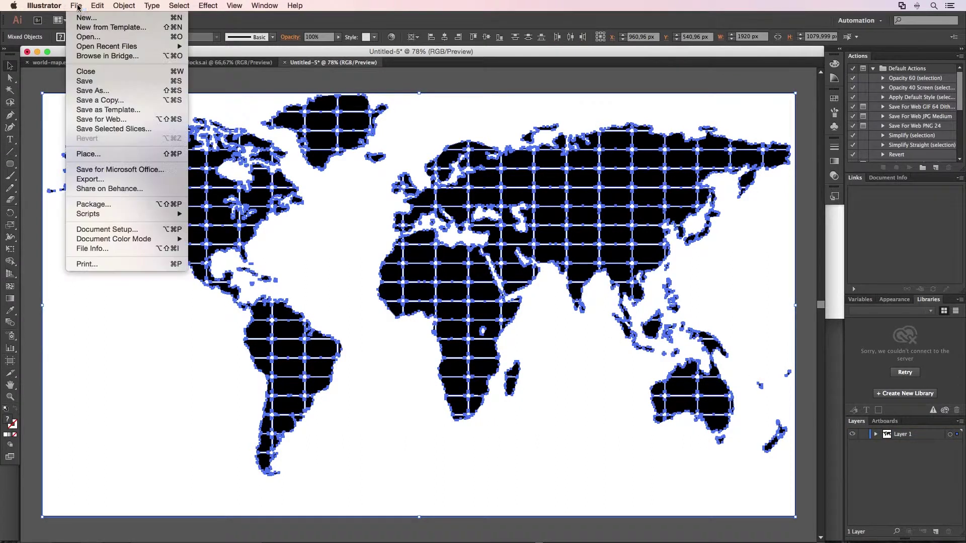
pyautogui.click(91, 87)
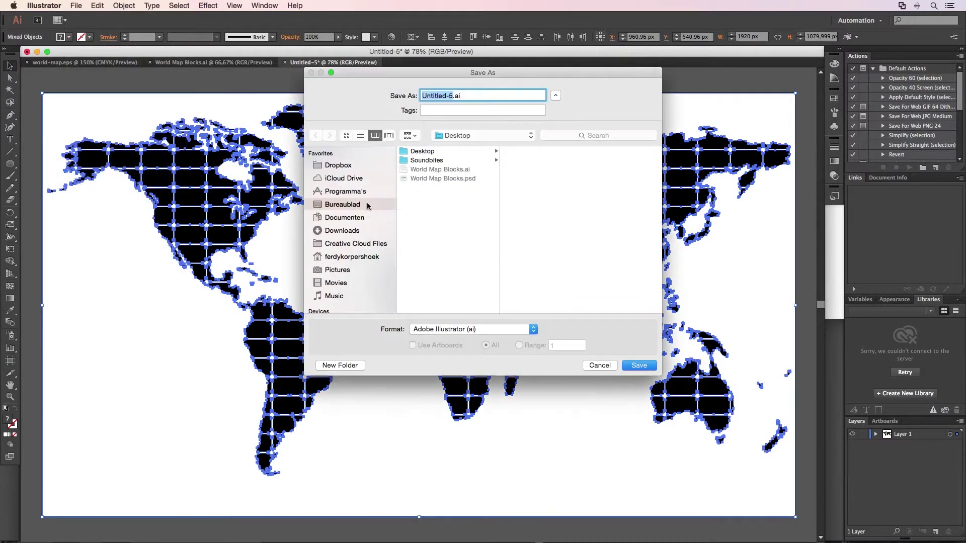
pyautogui.write('World Map Blocks C4D')
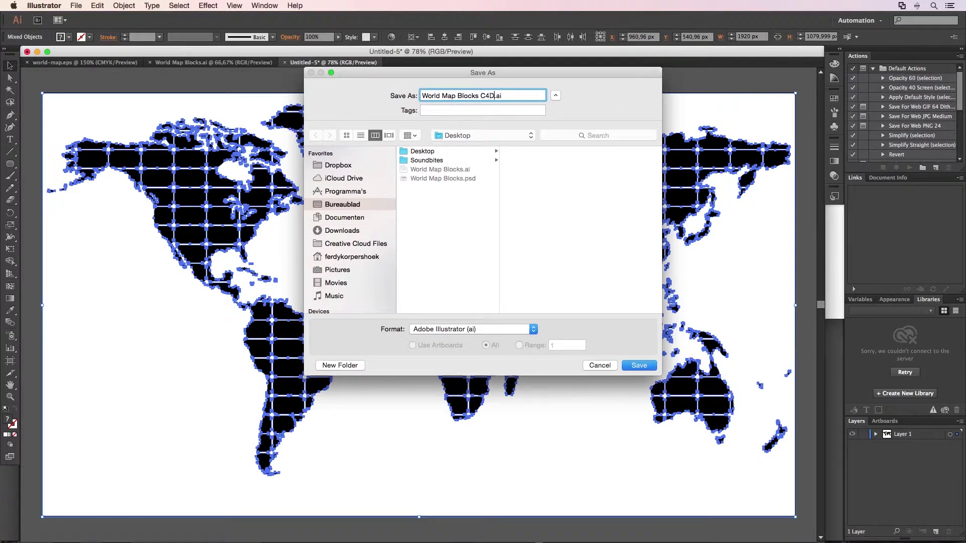
pyautogui.press('Return')
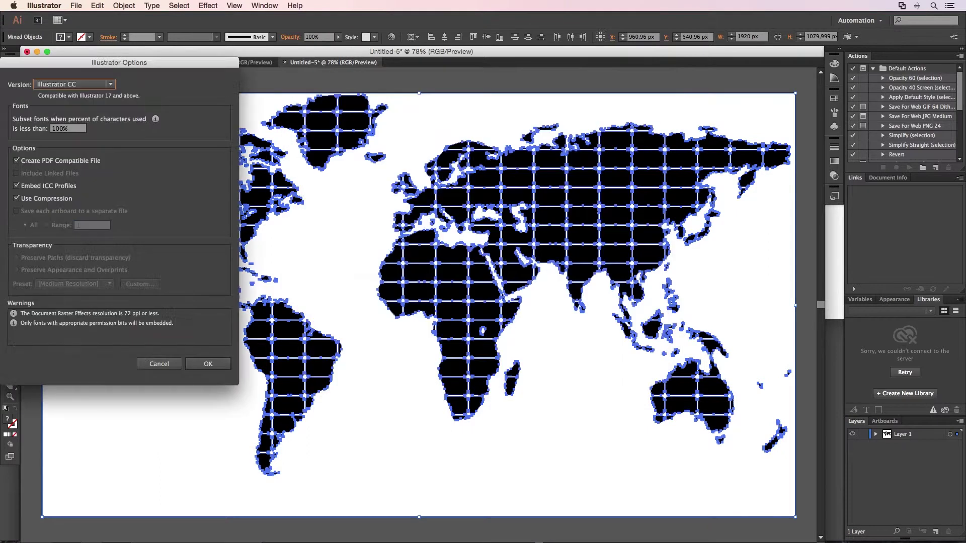
pyautogui.click(76, 84)
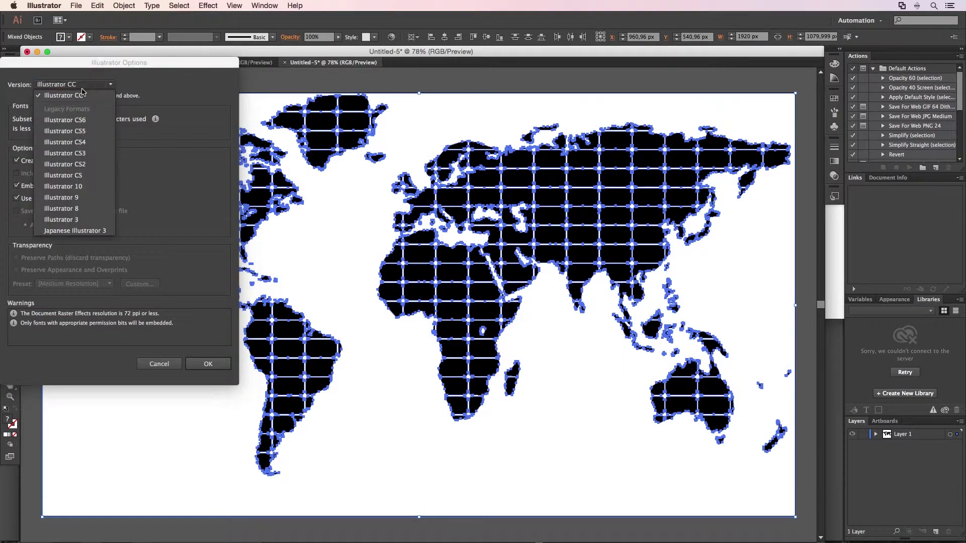
pyautogui.click(70, 209)
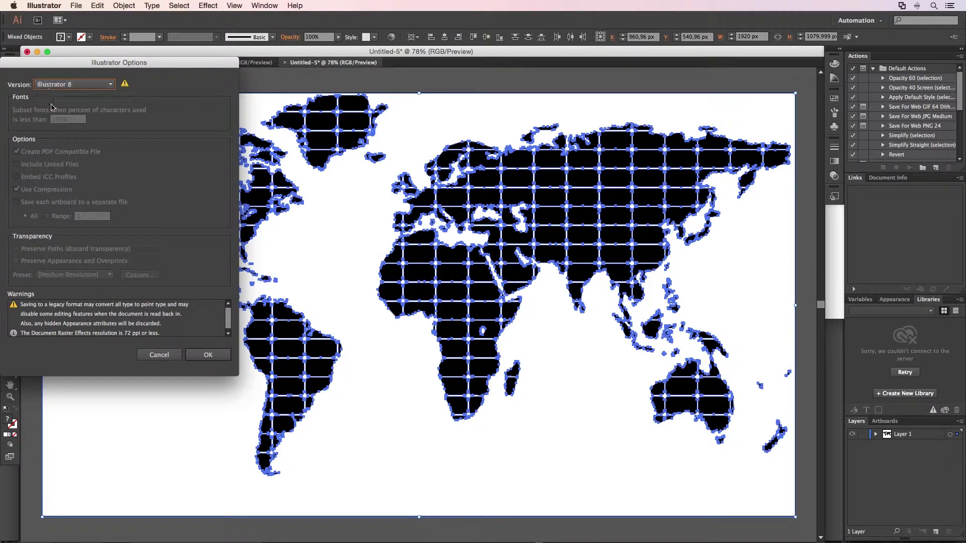
pyautogui.click(208, 355)
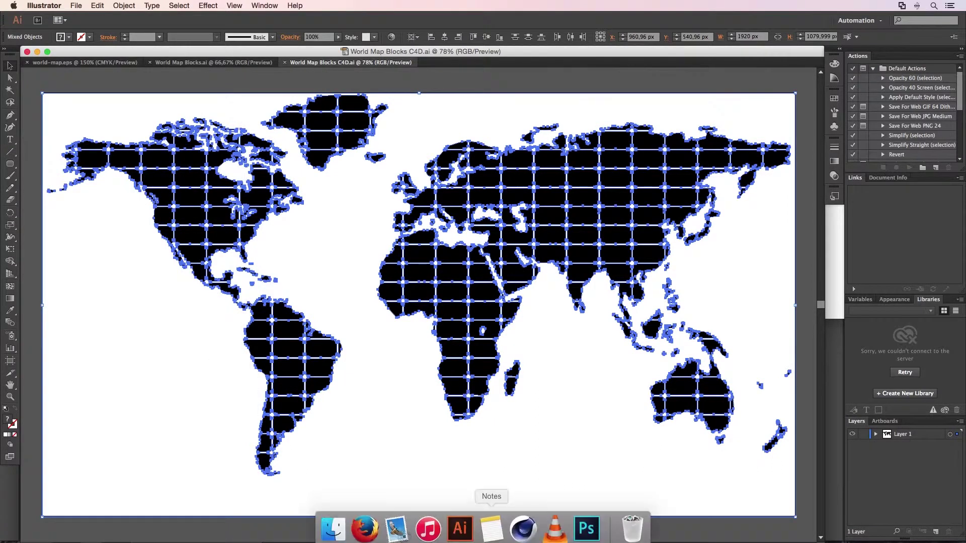
# Switch to Cinema 4D and import World Map Blocks C4D.ai from the Desktop, leaving Connect Splines and Group Splines off.
pyautogui.click(521, 523)
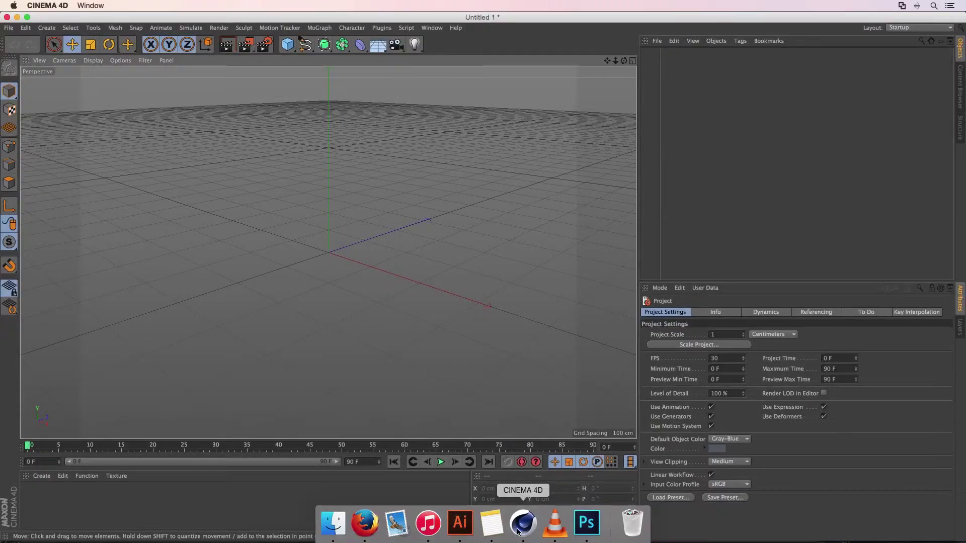
pyautogui.click(657, 41)
pyautogui.click(682, 59)
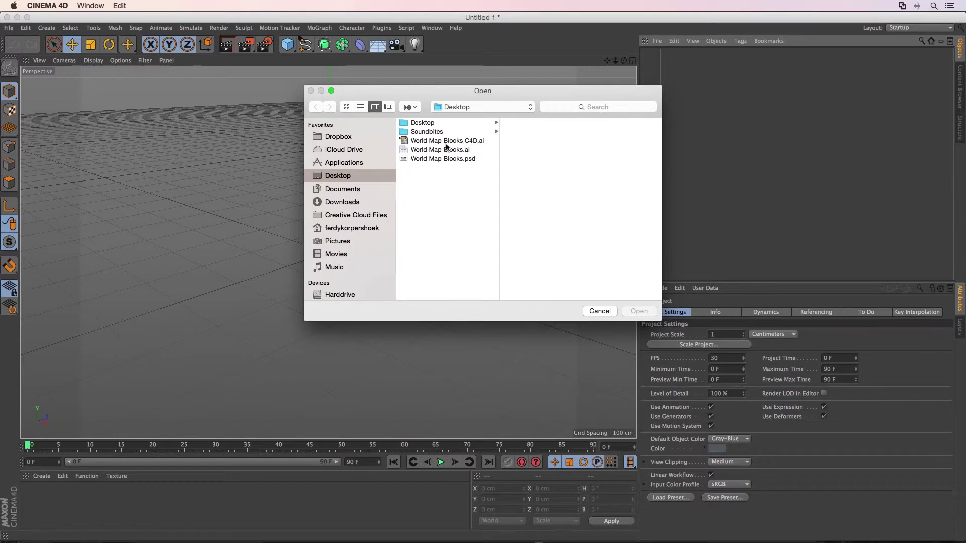
pyautogui.click(452, 142)
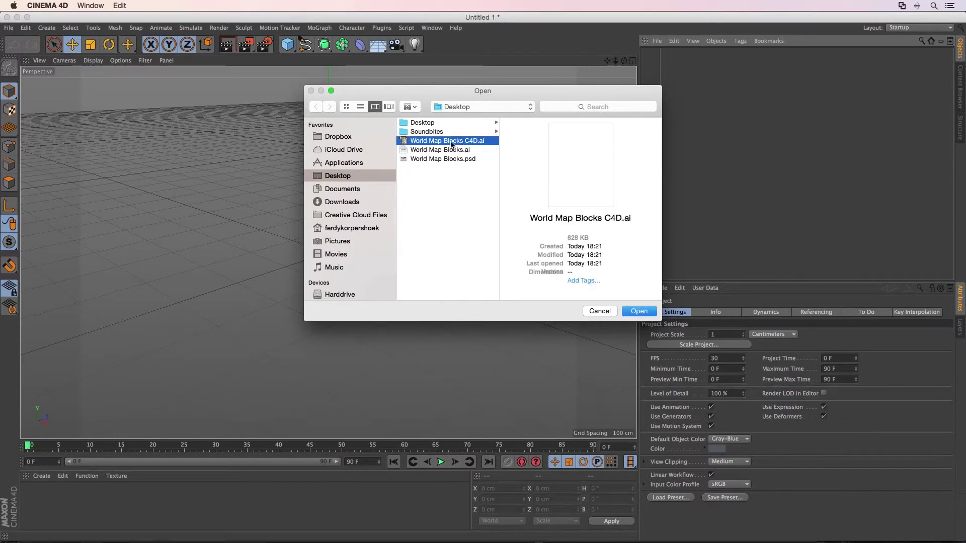
pyautogui.click(639, 312)
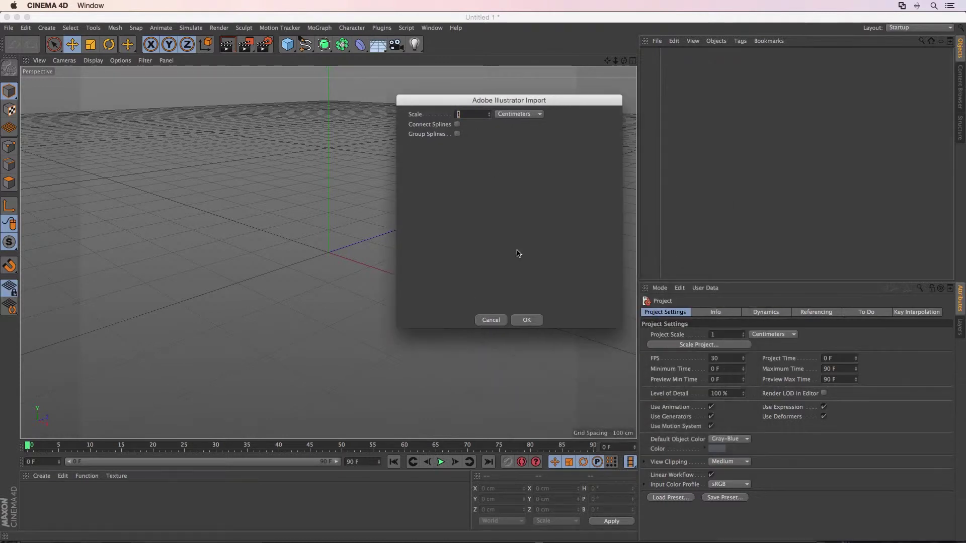
pyautogui.click(537, 319)
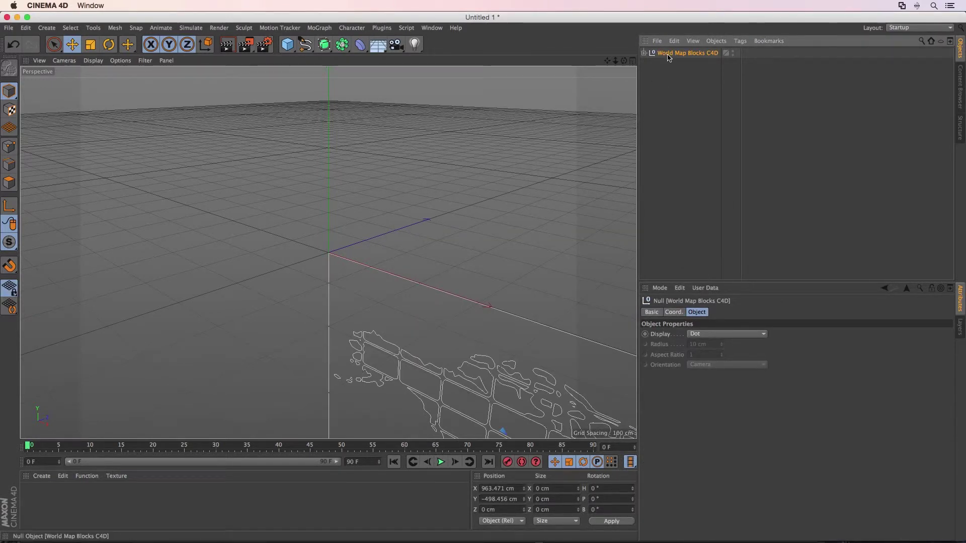
# Set the X and Y position of the imported World Map Blocks C4D null to 0 cm.
pyautogui.click(675, 313)
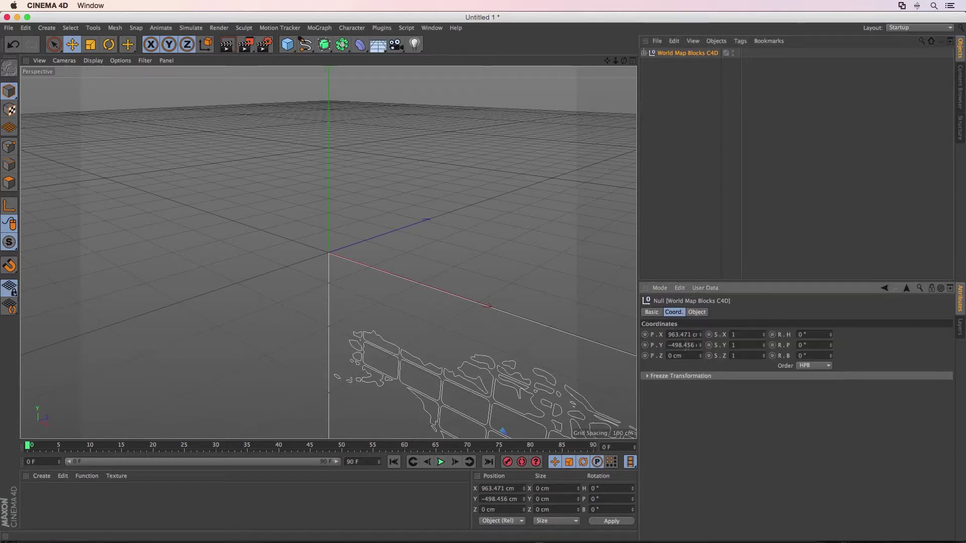
pyautogui.doubleClick(684, 334)
pyautogui.write('0')
pyautogui.press('Tab')
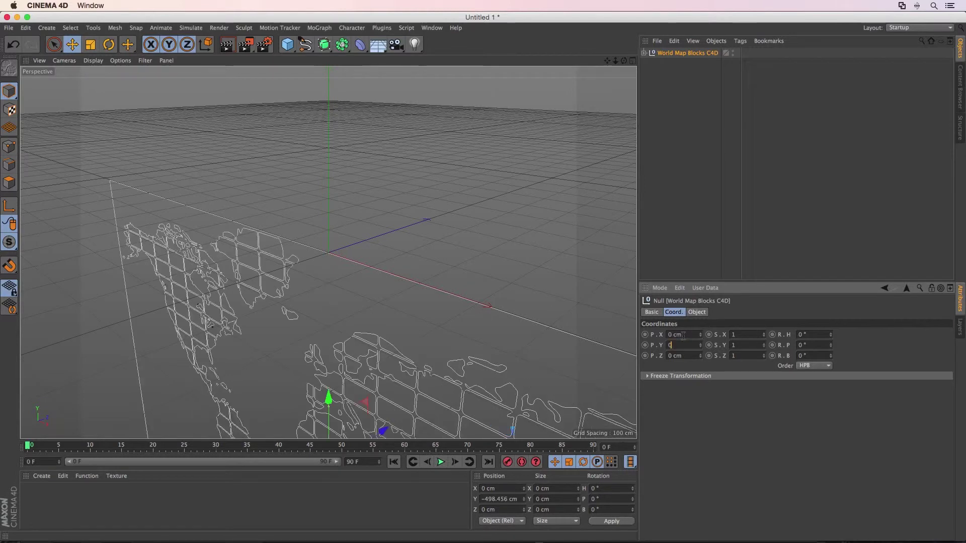
pyautogui.write('0')
pyautogui.press('Tab')
pyautogui.press('Return')
pyautogui.moveTo(358, 261); pyautogui.dragTo(449, 234)
pyautogui.scroll(-2, 372, 267)
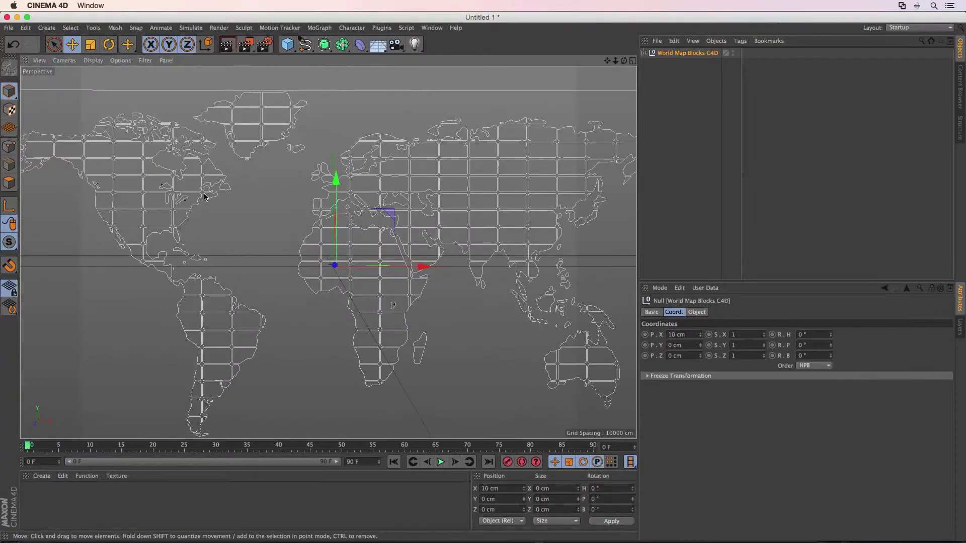
# Delete the duplicate splines Path 363 to Path 733 that lie outside Group 2 in the World Map Blocks C4D null.
pyautogui.click(657, 116)
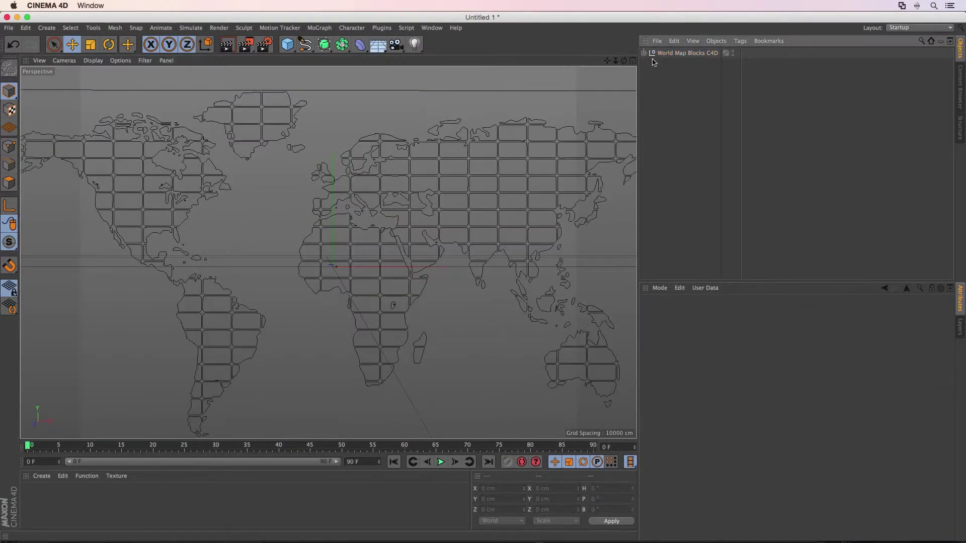
pyautogui.click(645, 54)
pyautogui.click(671, 65)
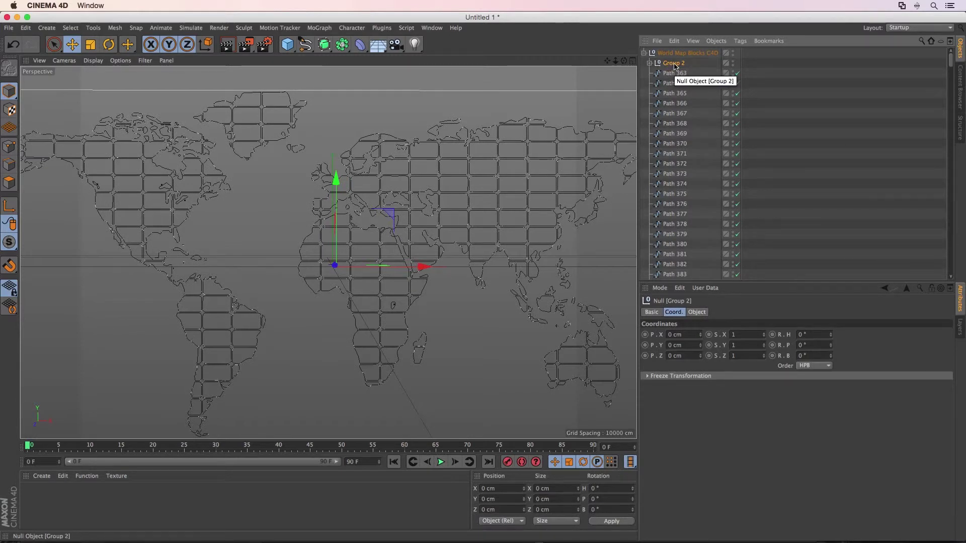
pyautogui.click(674, 74)
pyautogui.scroll(-20, 691, 161)
pyautogui.hotkey('ctrl', 'a')
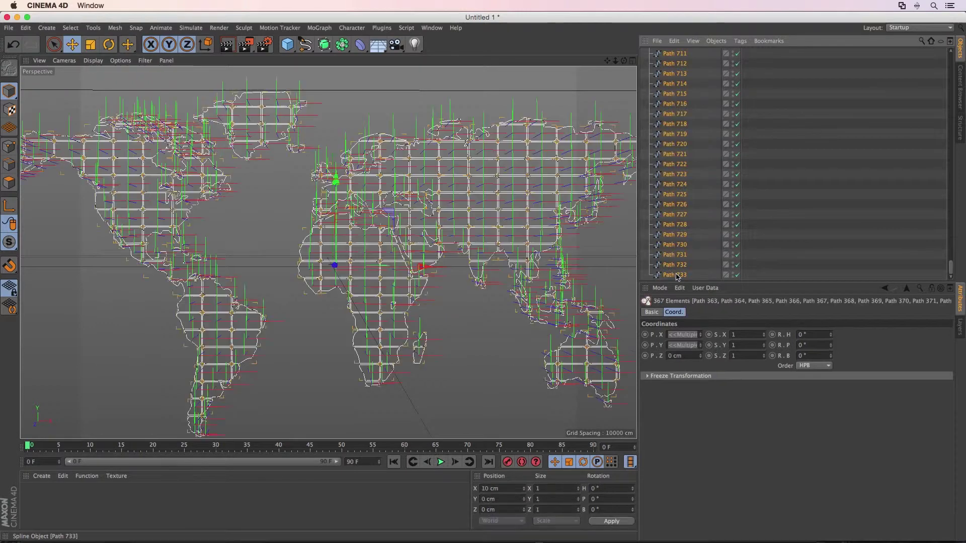
pyautogui.click(703, 250)
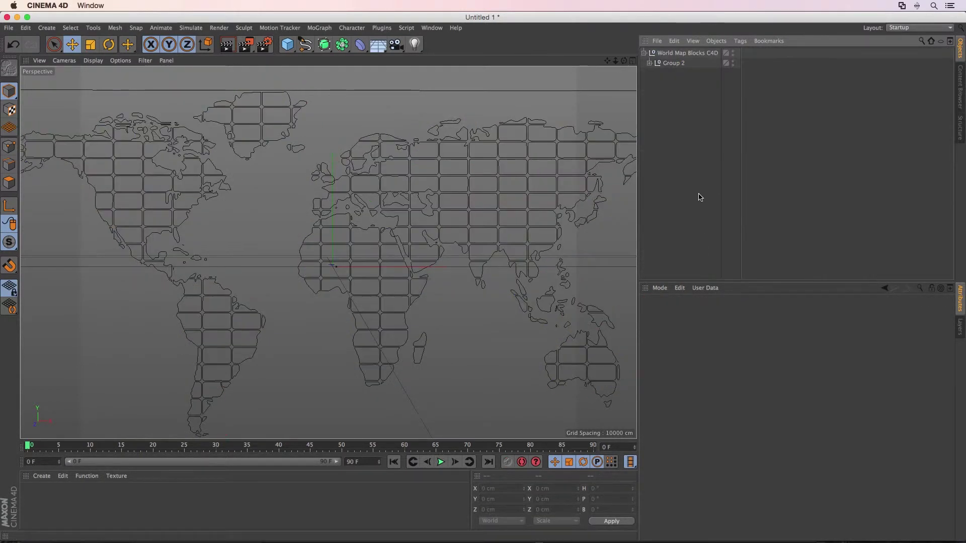
# Move Path 1 to Path 362 out of Group 2 directly into the World Map Blocks C4D null and delete the emptied group.
pyautogui.click(669, 64)
pyautogui.click(649, 63)
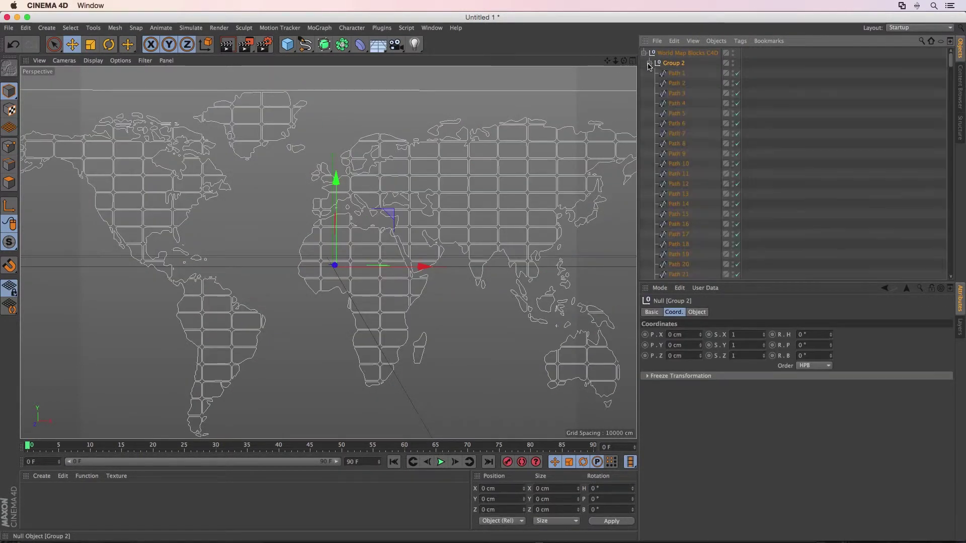
pyautogui.click(671, 75)
pyautogui.scroll(-20, 679, 166)
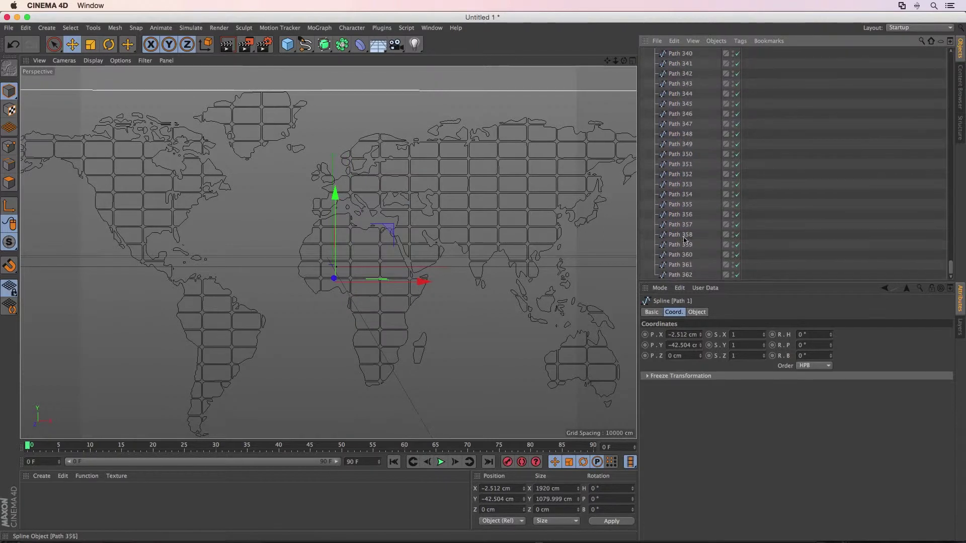
pyautogui.keyDown('shift'); pyautogui.click(680, 274); pyautogui.keyUp('shift')
pyautogui.scroll(20, 679, 201)
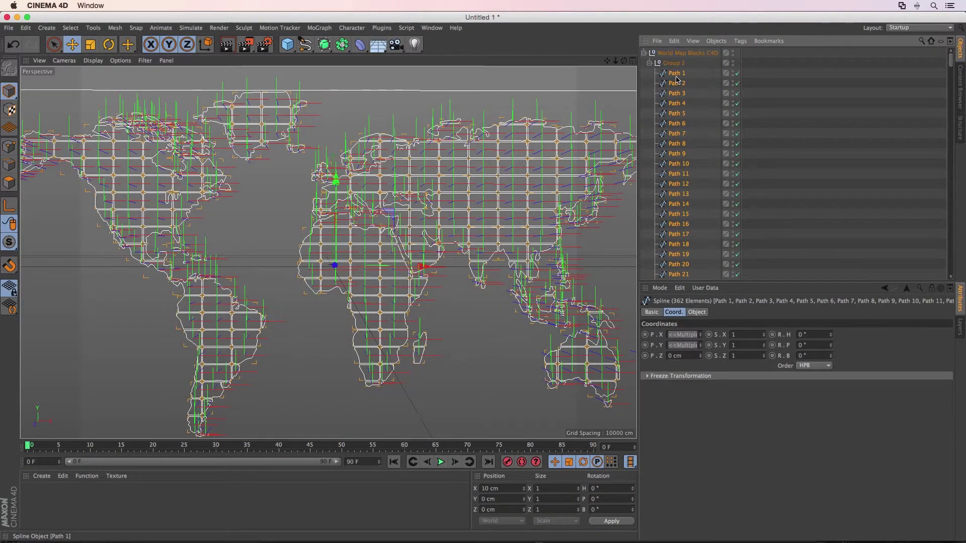
pyautogui.moveTo(676, 76); pyautogui.dragTo(684, 55)
pyautogui.scroll(-20, 684, 88)
pyautogui.click(680, 280)
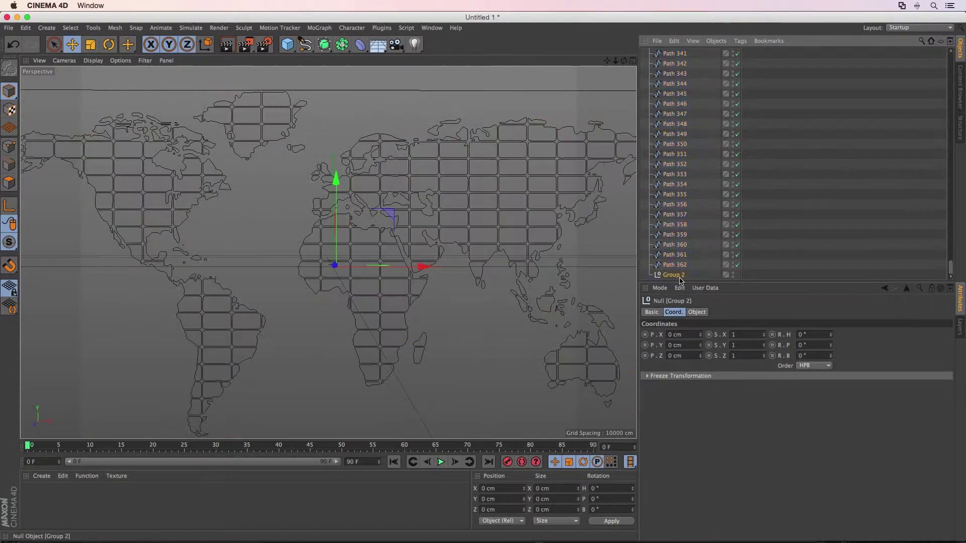
# Delete the rectangular frame spline, Path 1, that surrounds the world map.
pyautogui.press('h')
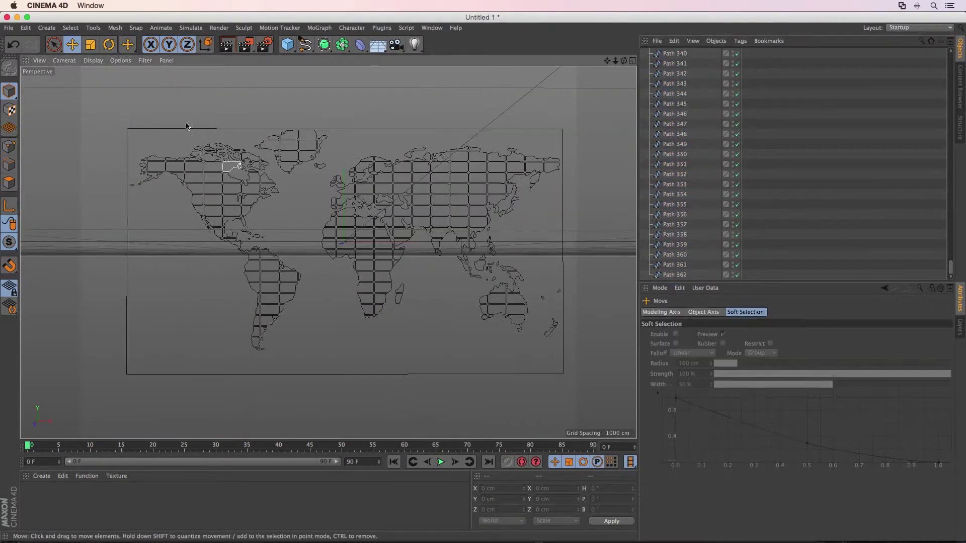
pyautogui.click(130, 136)
pyautogui.scroll(20, 654, 101)
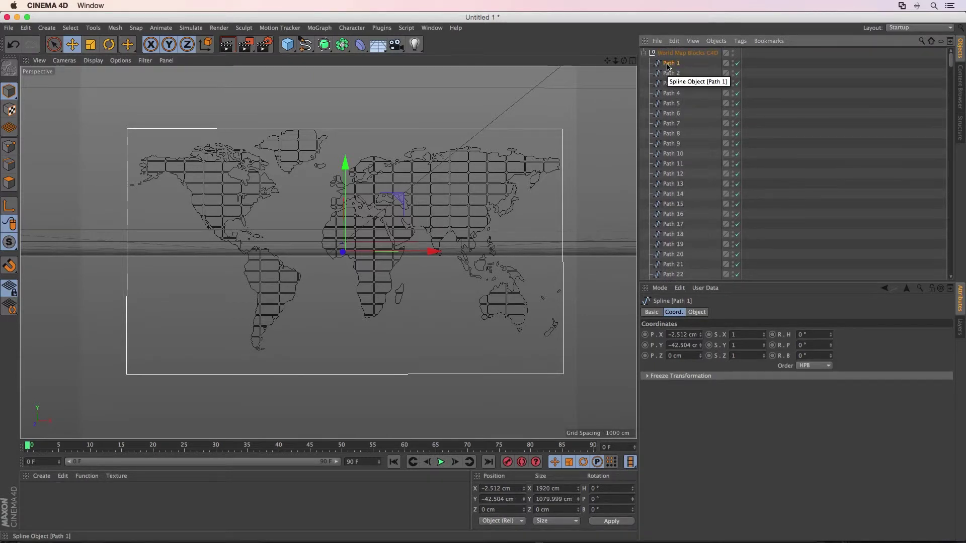
pyautogui.press('Delete')
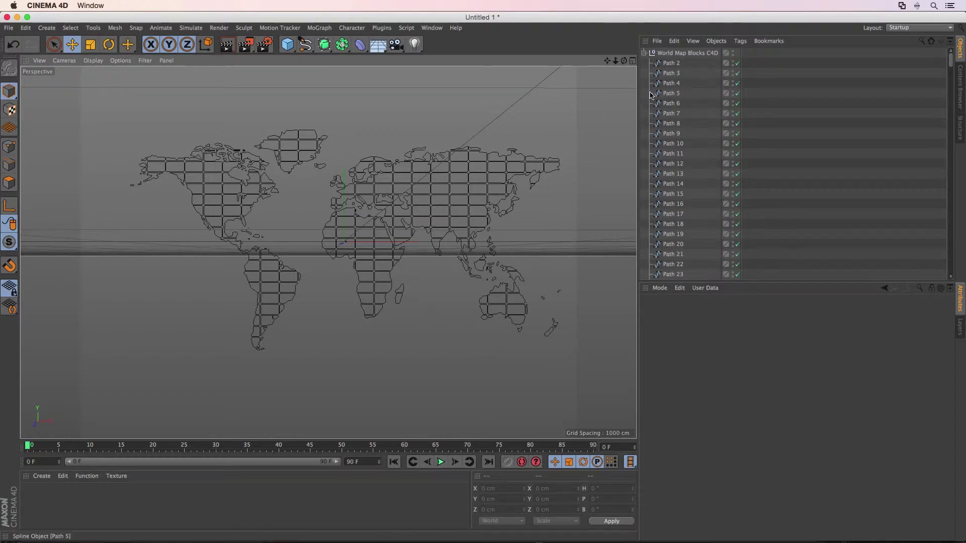
# Save the project to the Desktop as World Map Blocks.c4d.
pyautogui.press('super+s')
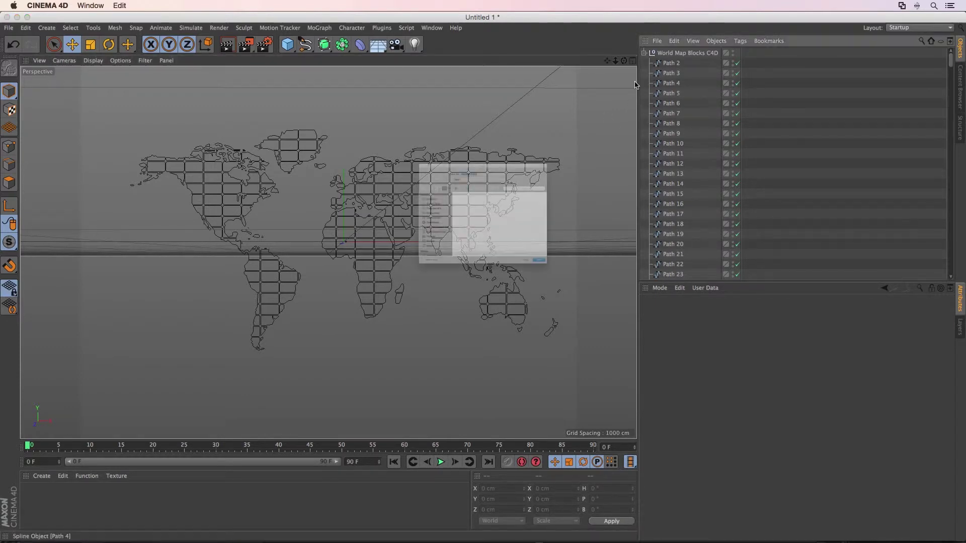
pyautogui.write('World Map Blocks.c4d')
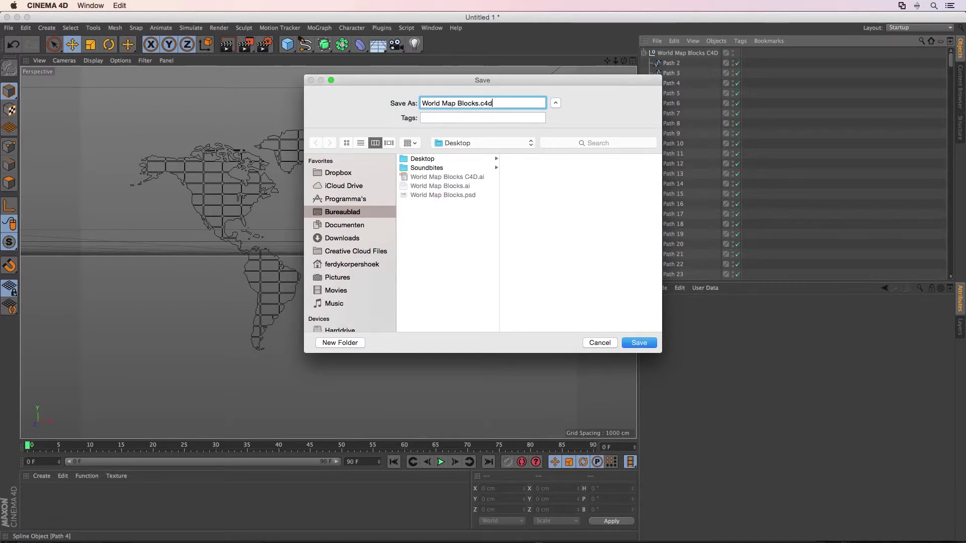
pyautogui.press('Return')
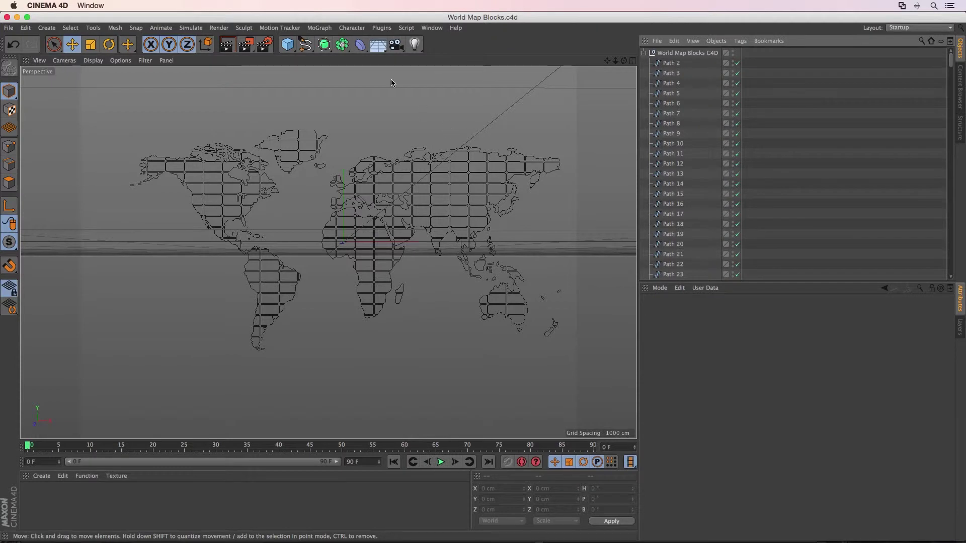
# Add an Extrude object inside the World Map Blocks C4D null and make Path 2 its child.
pyautogui.click(324, 46)
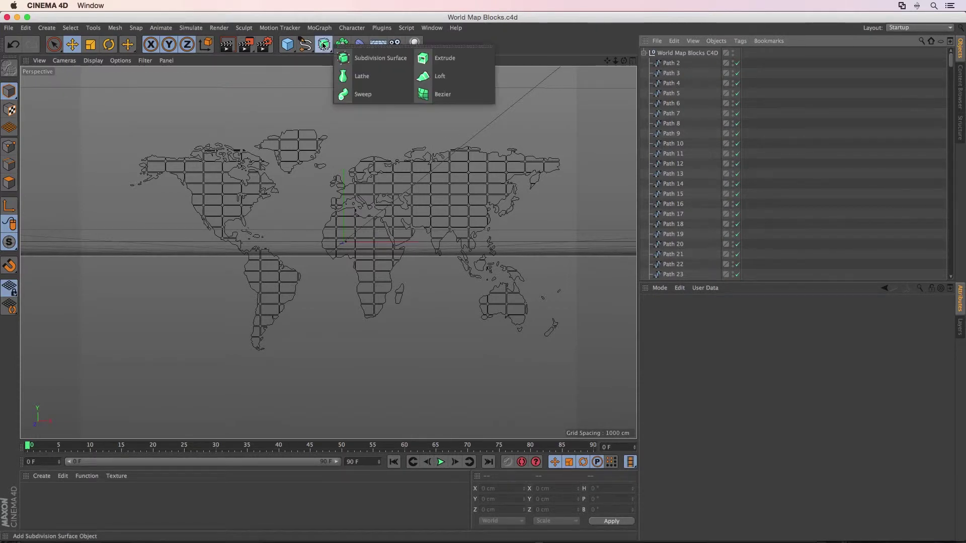
pyautogui.click(450, 61)
pyautogui.moveTo(666, 56); pyautogui.dragTo(670, 70)
pyautogui.moveTo(675, 77); pyautogui.dragTo(677, 64)
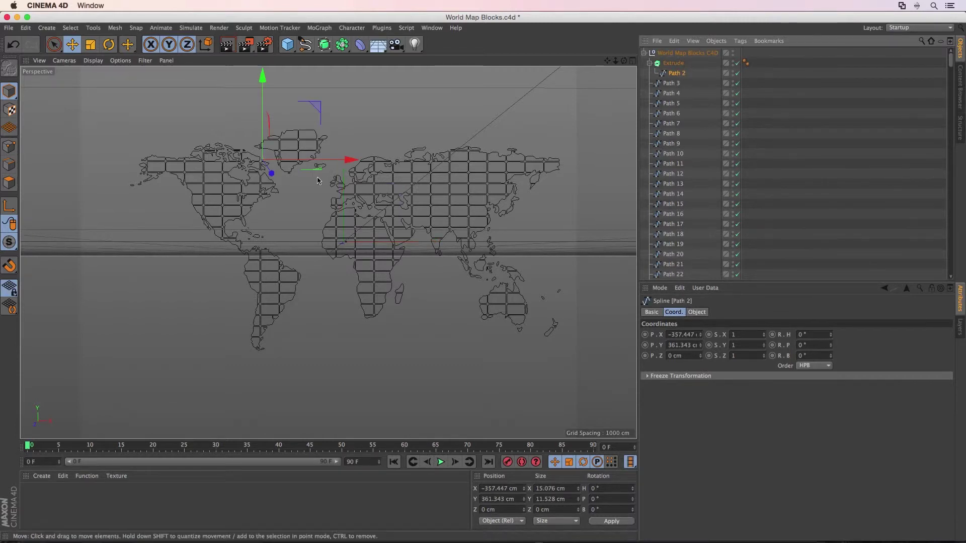
pyautogui.scroll(10, 261, 169)
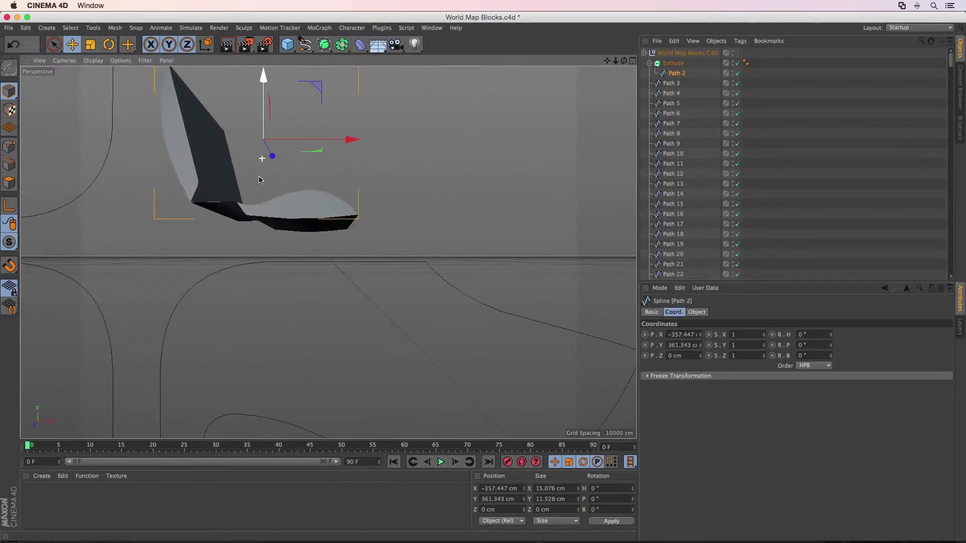
pyautogui.moveTo(259, 180); pyautogui.dragTo(392, 251)
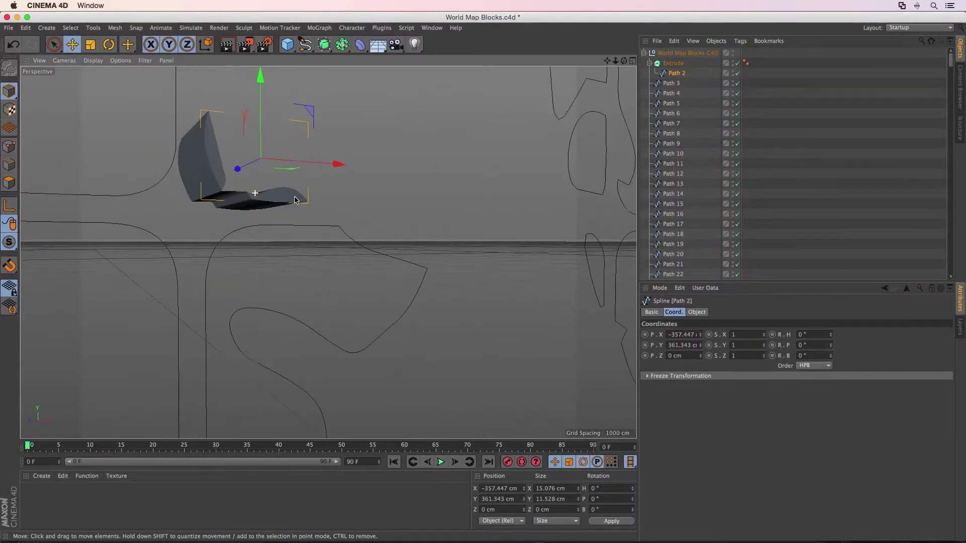
pyautogui.scroll(-12, 227, 219)
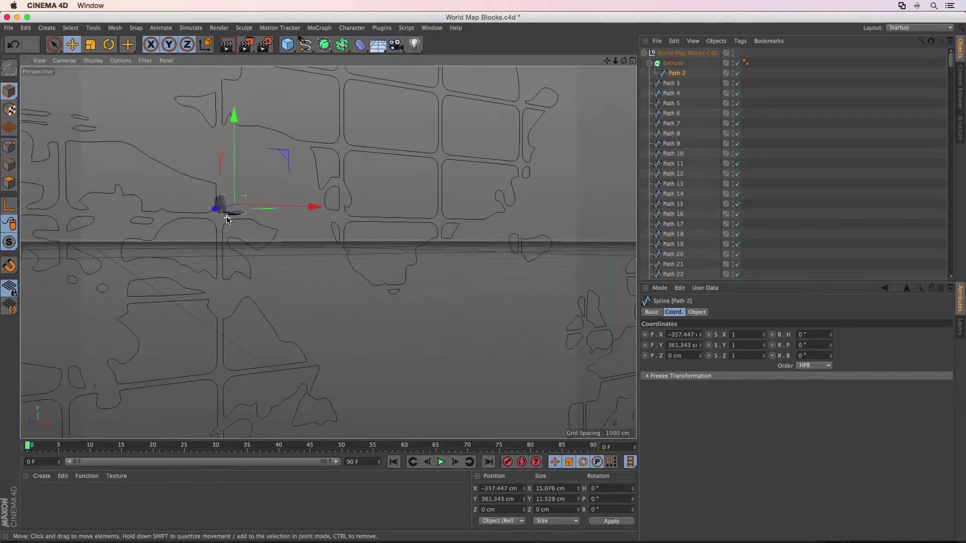
pyautogui.scroll(-6, 226, 219)
pyautogui.scroll(-4, 510, 176)
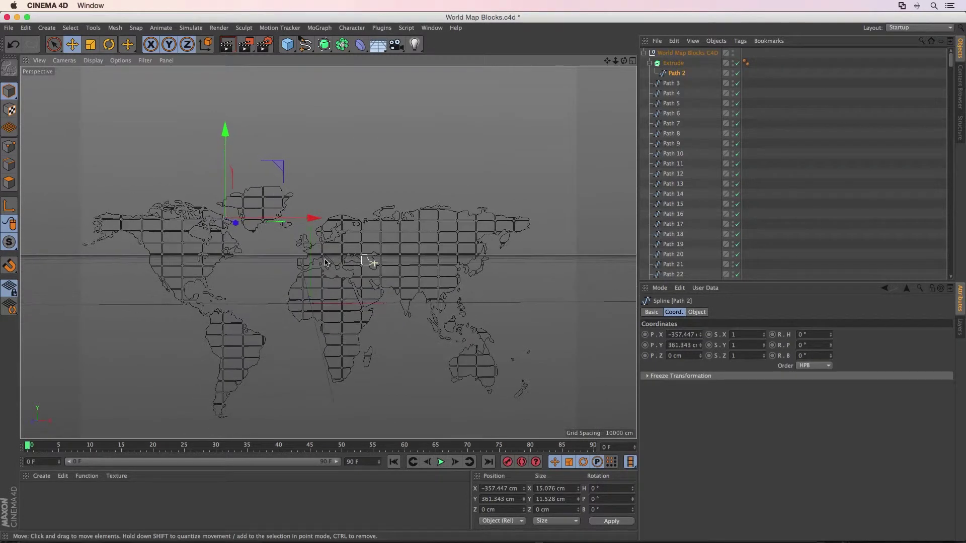
# Place all remaining map splines, Path 3 to Path 362, under the Extrude object.
pyautogui.click(670, 83)
pyautogui.scroll(-20, 680, 225)
pyautogui.keyDown('shift'); pyautogui.click(681, 275); pyautogui.keyUp('shift')
pyautogui.scroll(20, 680, 202)
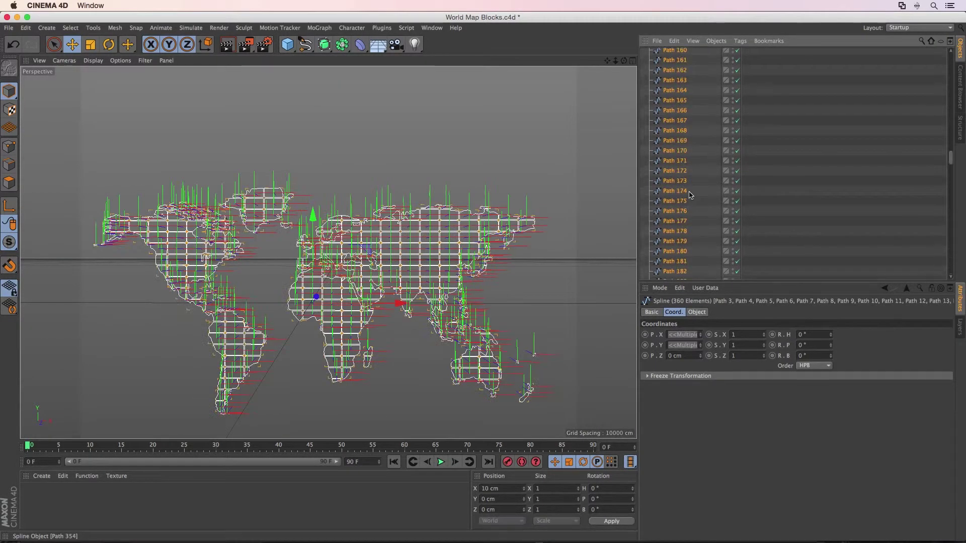
pyautogui.moveTo(673, 76); pyautogui.dragTo(674, 63)
pyautogui.click(455, 140)
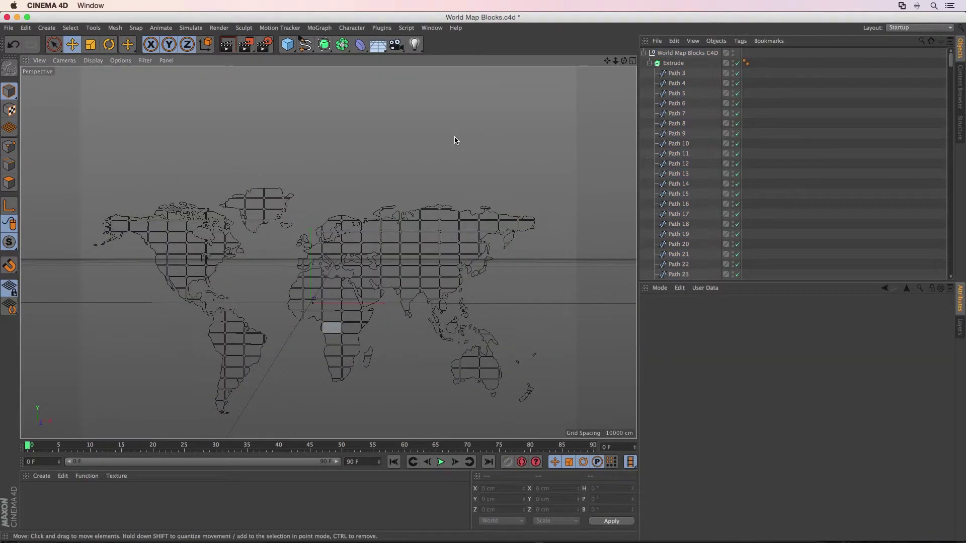
pyautogui.scroll(6, 334, 332)
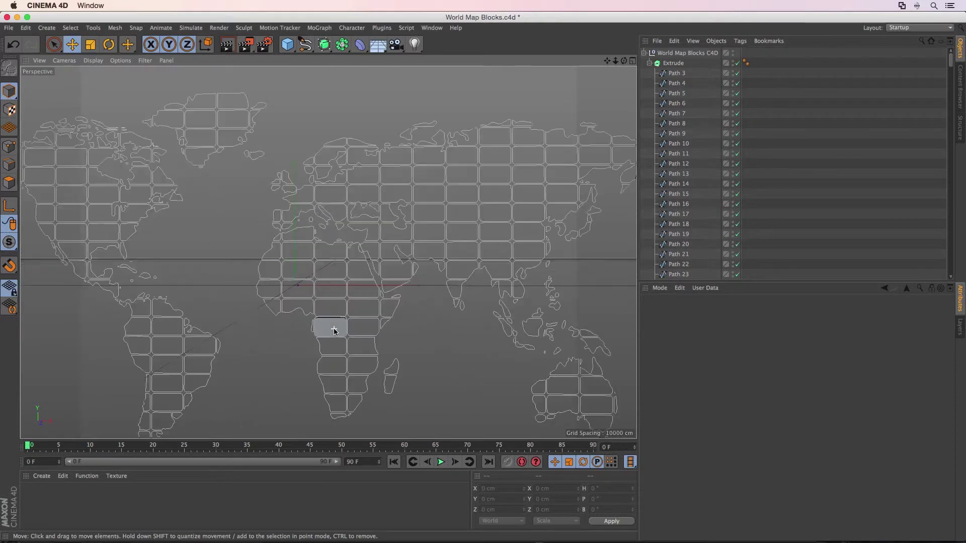
pyautogui.scroll(-3, 334, 328)
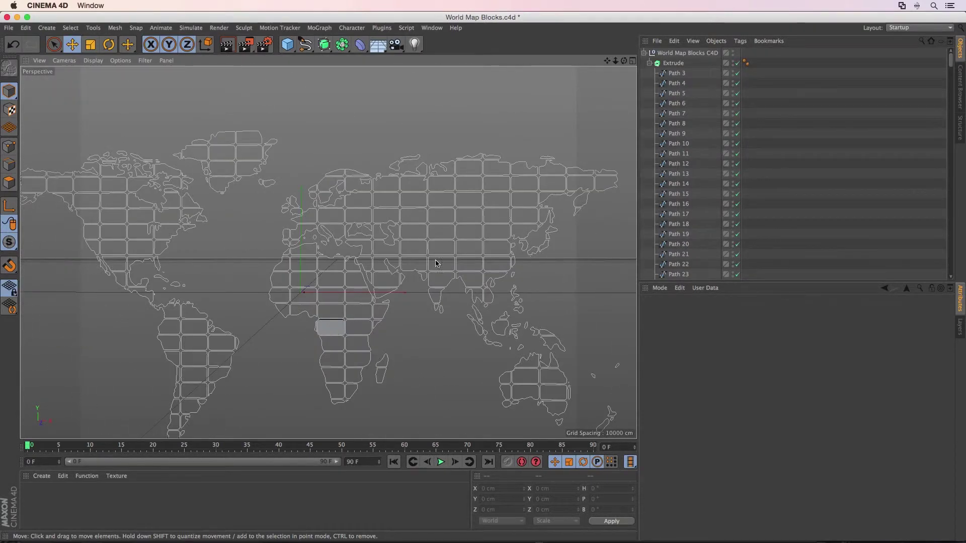
# Turn on Hierarchical for the Extrude object and render the extruded world map in the perspective view.
pyautogui.click(673, 64)
pyautogui.click(698, 312)
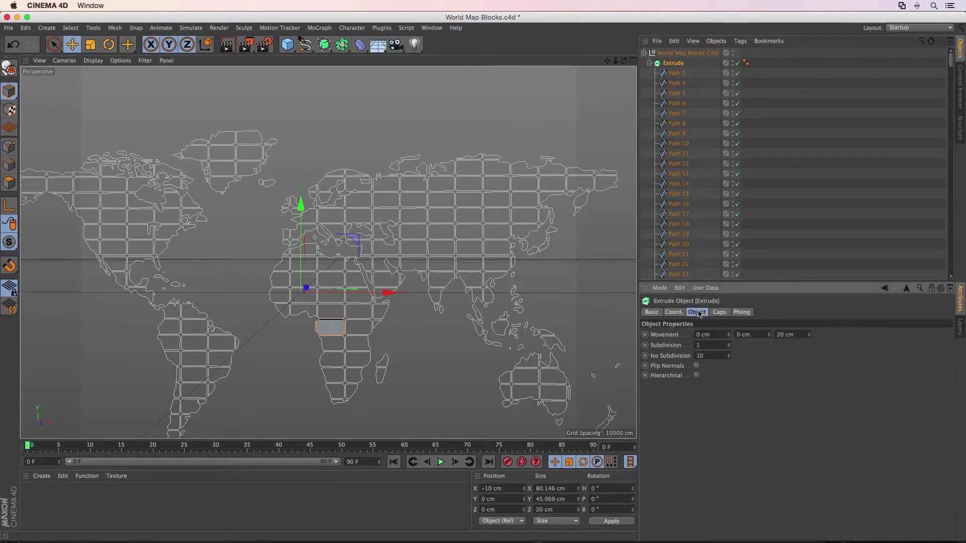
pyautogui.click(697, 376)
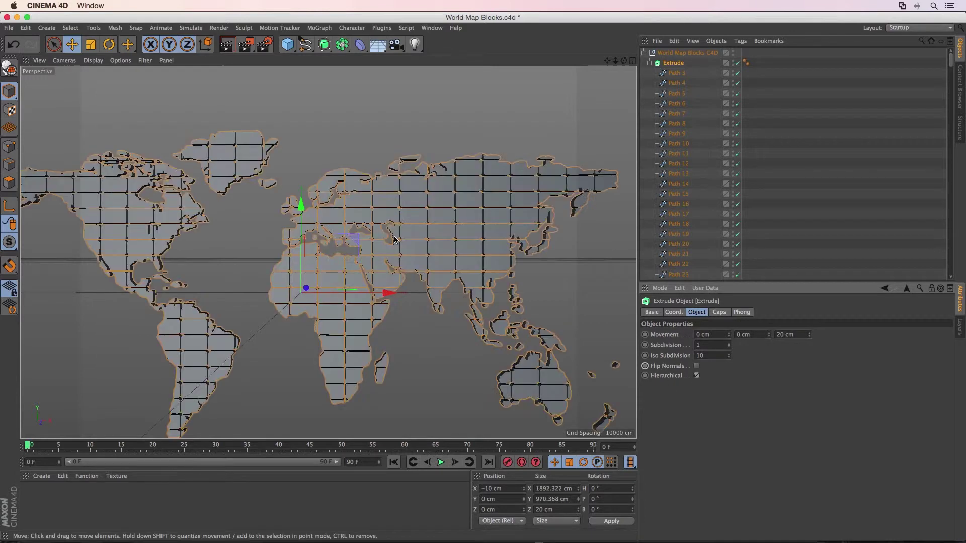
pyautogui.press('super+r')
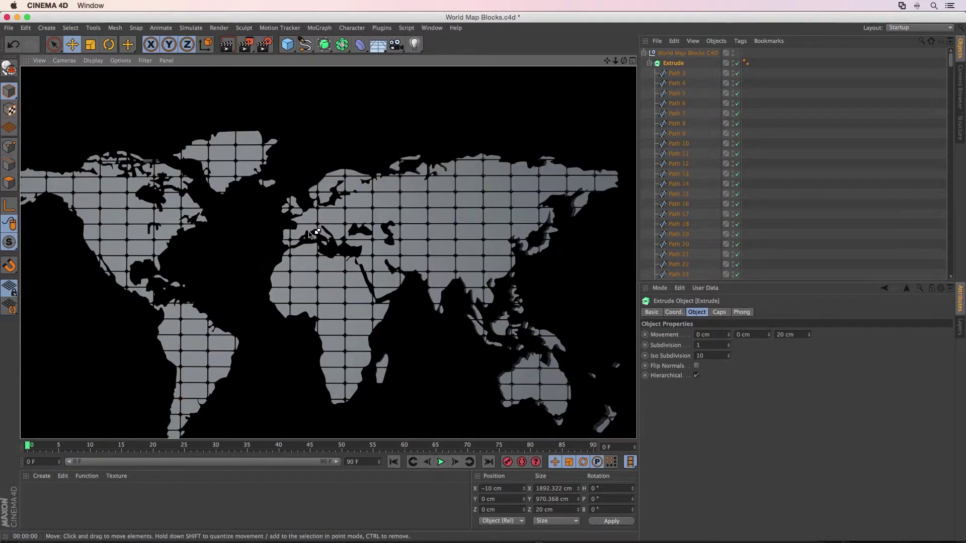
# Deselect the Extrude object and render the map from an angled view to check the blocks' depth.
pyautogui.click(260, 255)
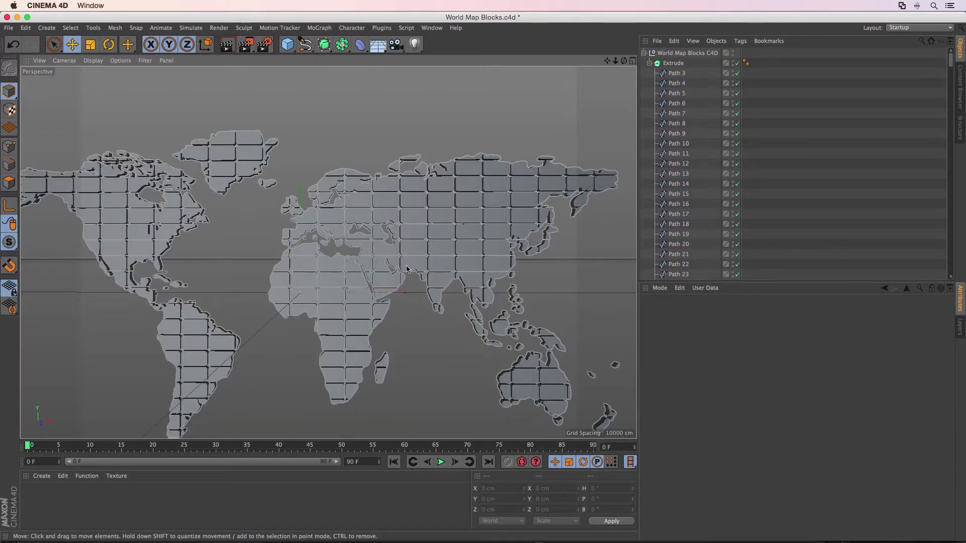
pyautogui.press('super+r')
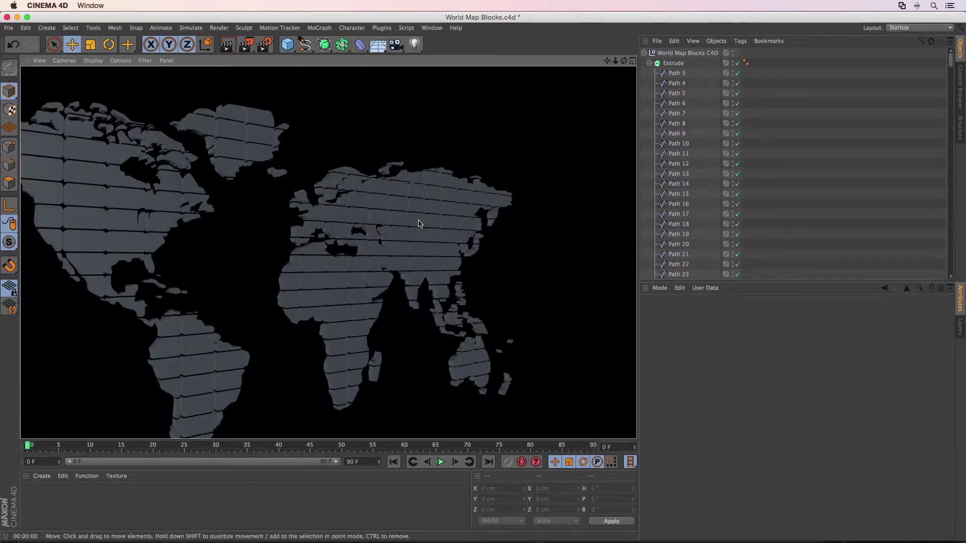
pyautogui.click(388, 240)
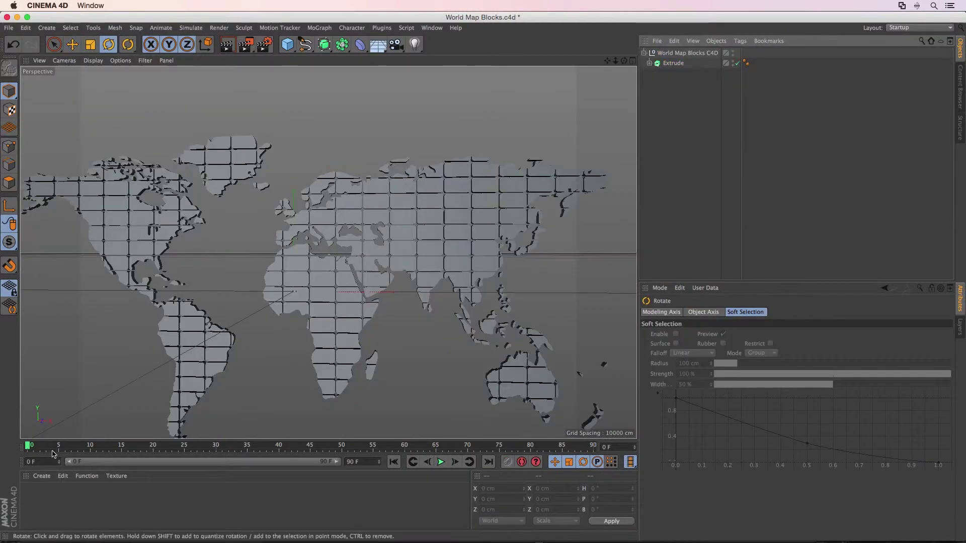
# Create a new material named 01 and turn off its Reflectance channel.
pyautogui.click(42, 476)
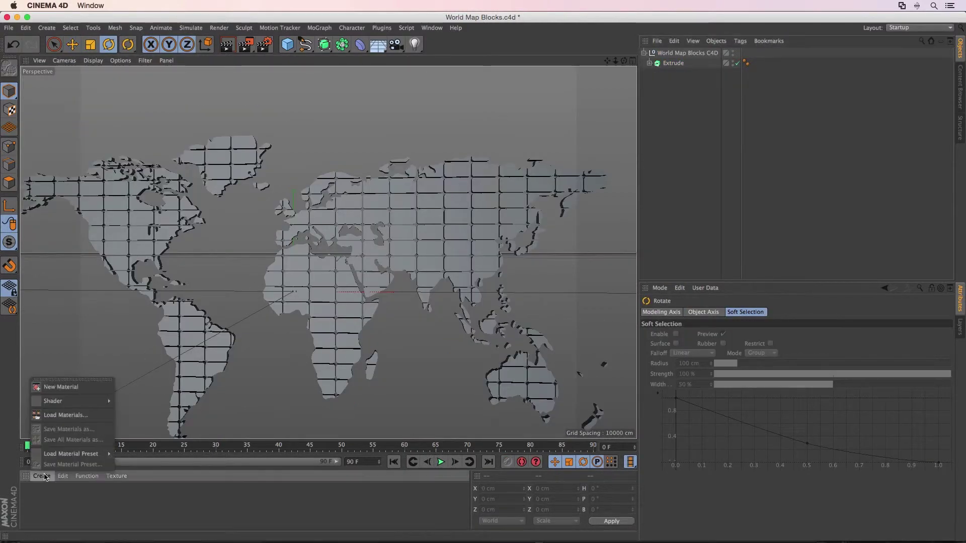
pyautogui.click(64, 392)
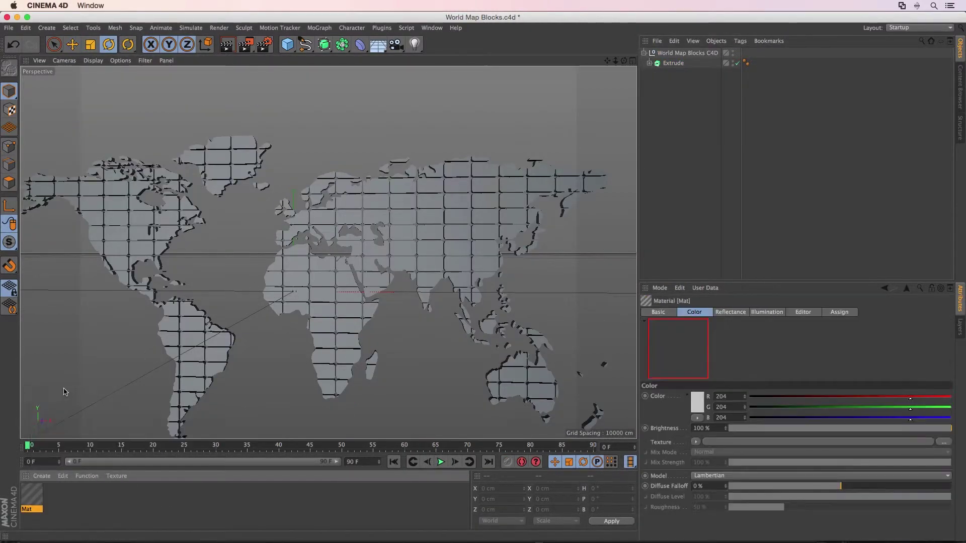
pyautogui.doubleClick(32, 496)
pyautogui.write('01')
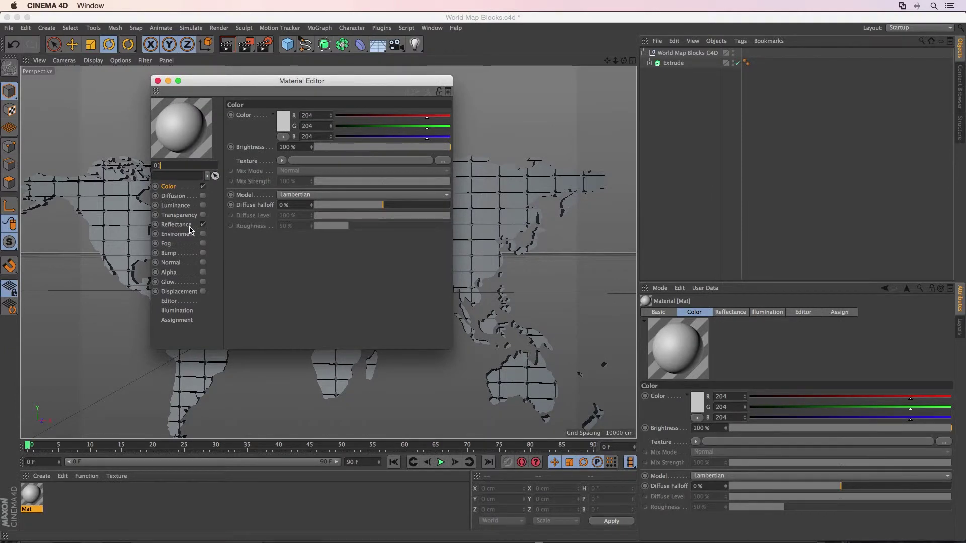
pyautogui.press('Return')
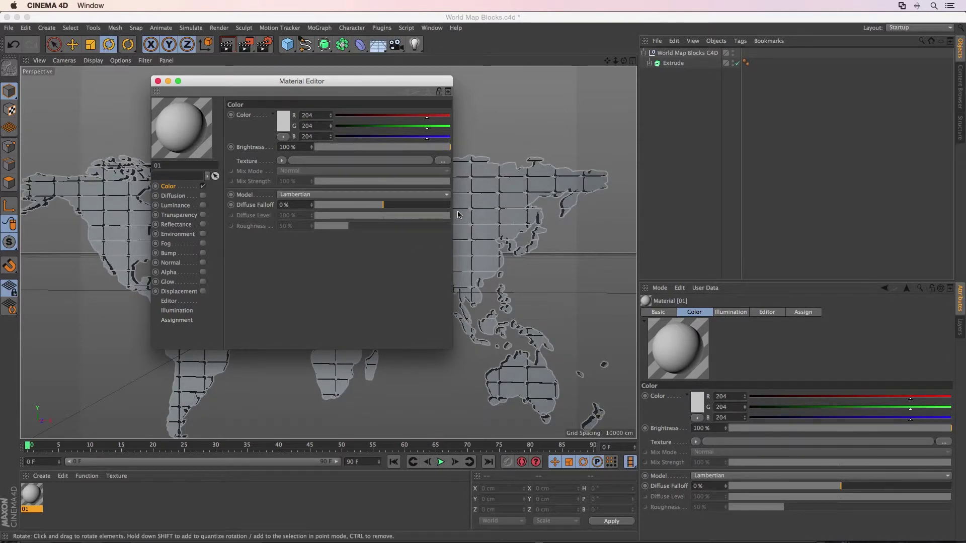
# Load 01.mov from the Soundbites folder as material 01's color texture, without creating a copy at the project location.
pyautogui.click(280, 162)
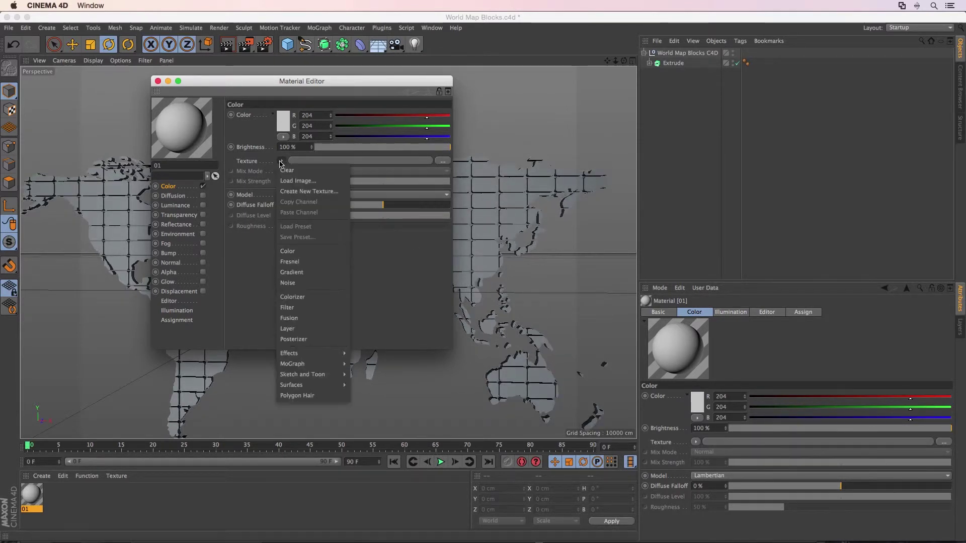
pyautogui.click(283, 181)
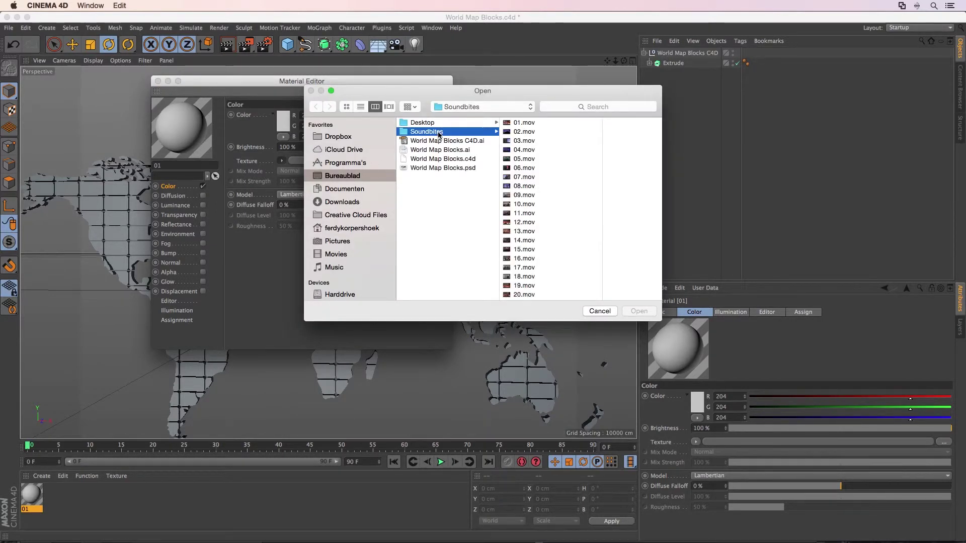
pyautogui.click(506, 126)
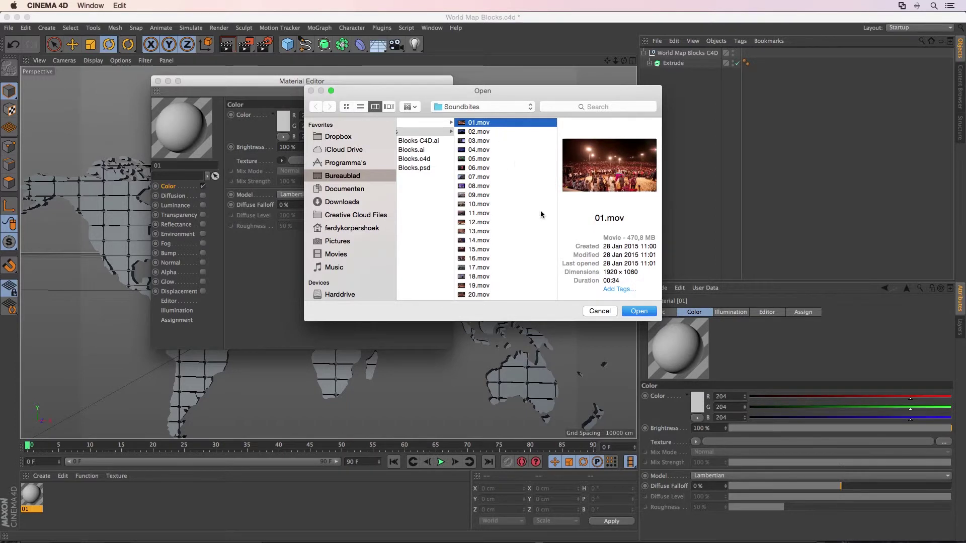
pyautogui.click(637, 311)
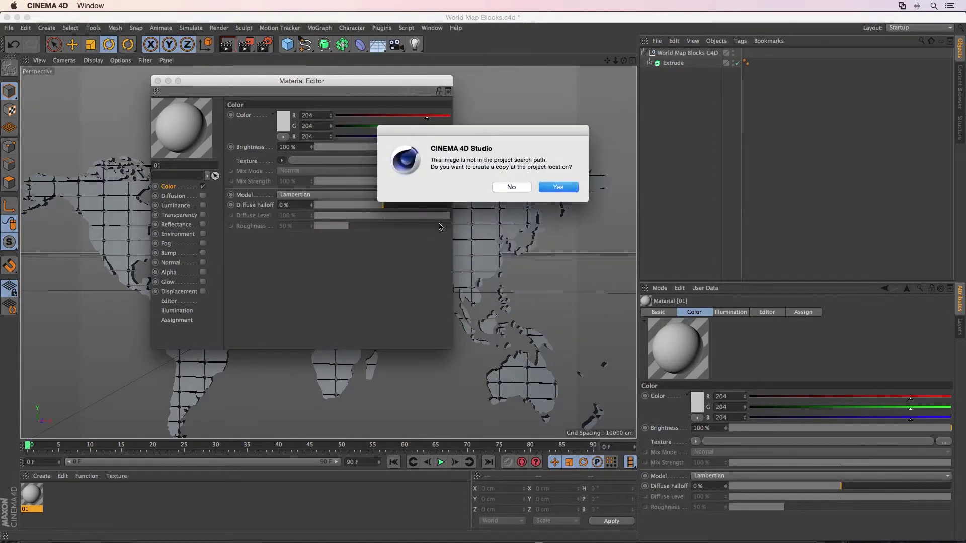
pyautogui.click(513, 187)
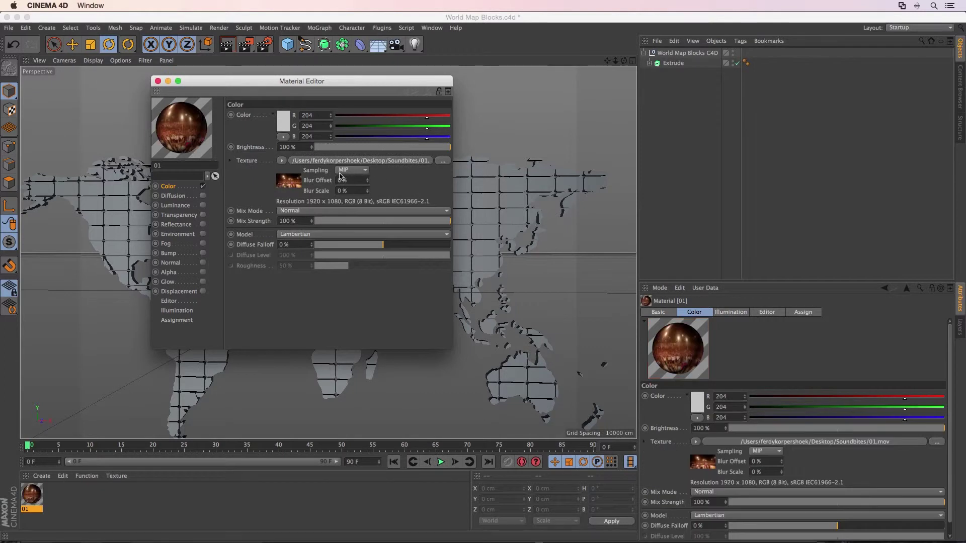
# Calculate the frame range in the animation settings of material 01's movie texture and open the Movie Frame Rate for editing.
pyautogui.click(292, 184)
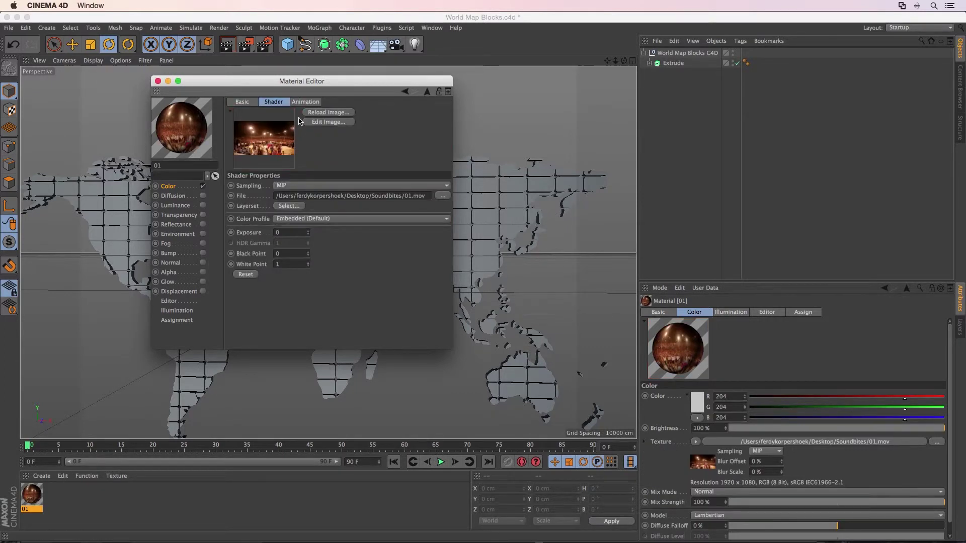
pyautogui.click(304, 102)
pyautogui.doubleClick(307, 262)
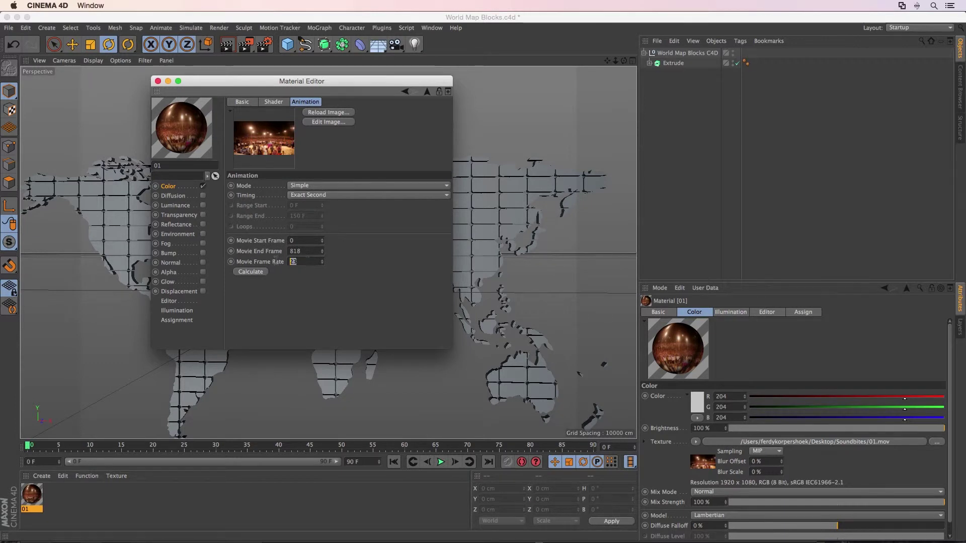
pyautogui.click(158, 81)
# Apply material 01 to the Extrude object and save the project after a test render of the view.
pyautogui.moveTo(32, 496); pyautogui.dragTo(679, 68)
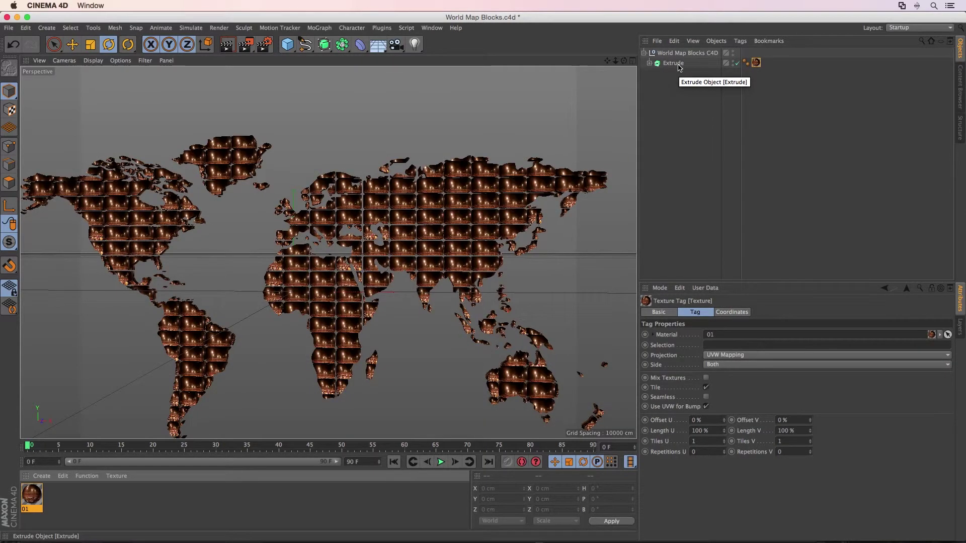
pyautogui.click(231, 47)
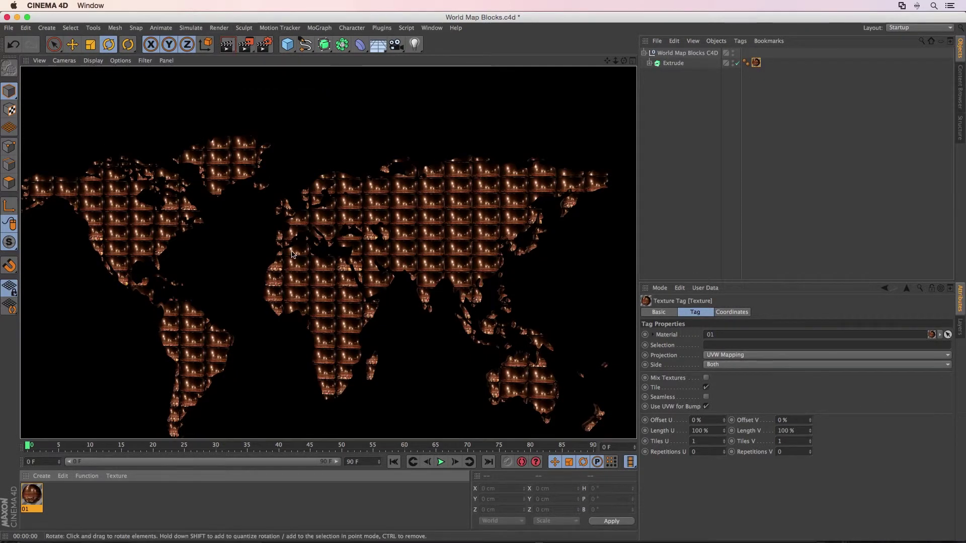
pyautogui.click(293, 256)
pyautogui.press('super+s')
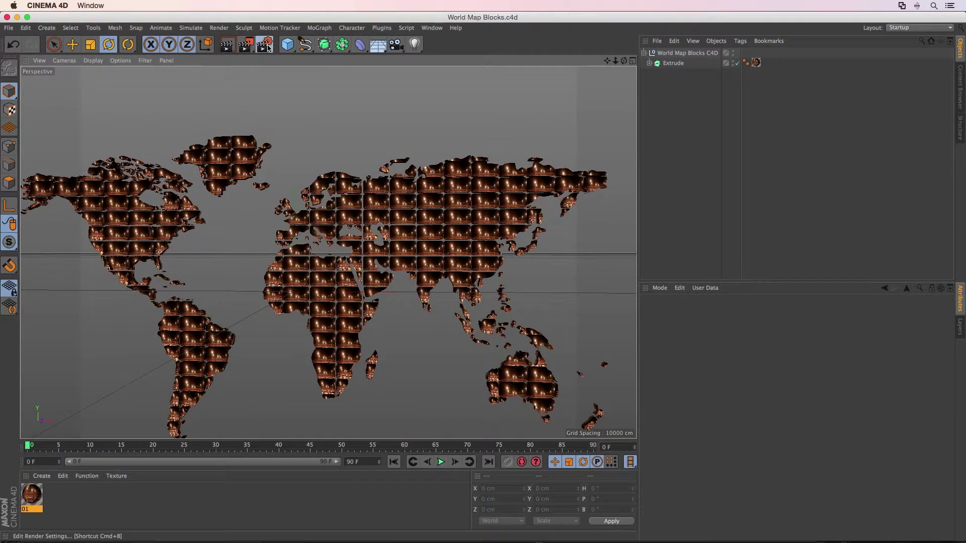
# Set the render output to 1920 x 1080 pixels with a frame rate of 24.
pyautogui.click(267, 46)
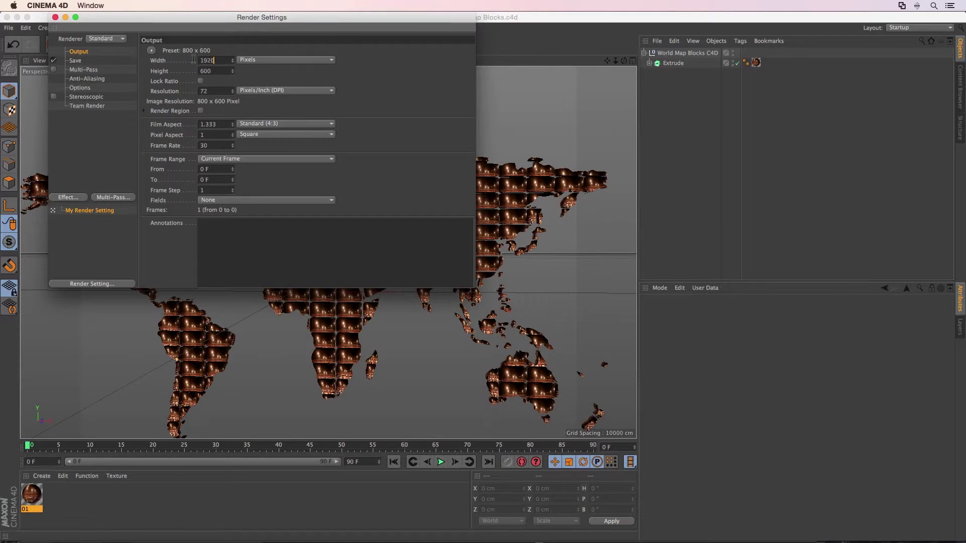
pyautogui.press('Tab')
pyautogui.write('1080')
pyautogui.press('Tab')
pyautogui.press('Tab')
pyautogui.press('Tab')
pyautogui.press('Tab')
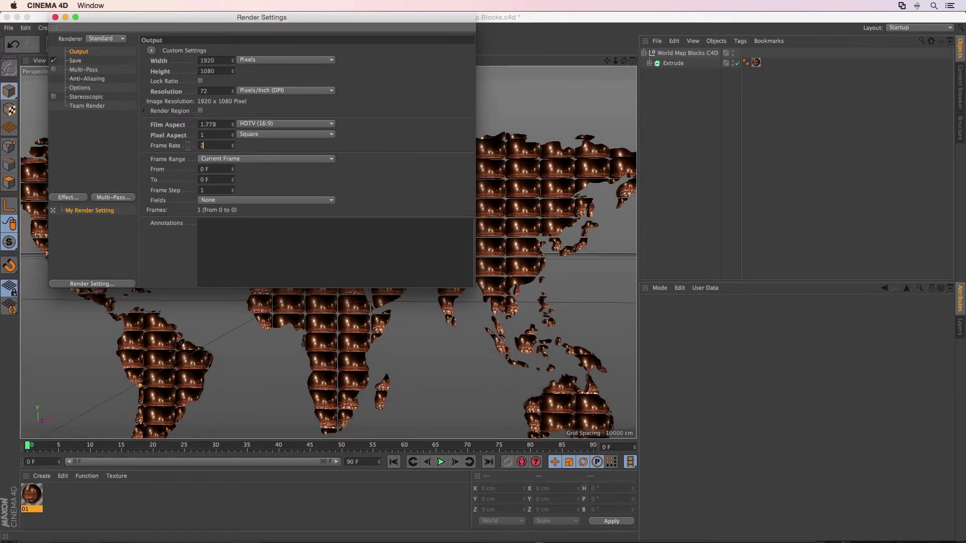
pyautogui.write('24')
pyautogui.press('Return')
pyautogui.click(65, 17)
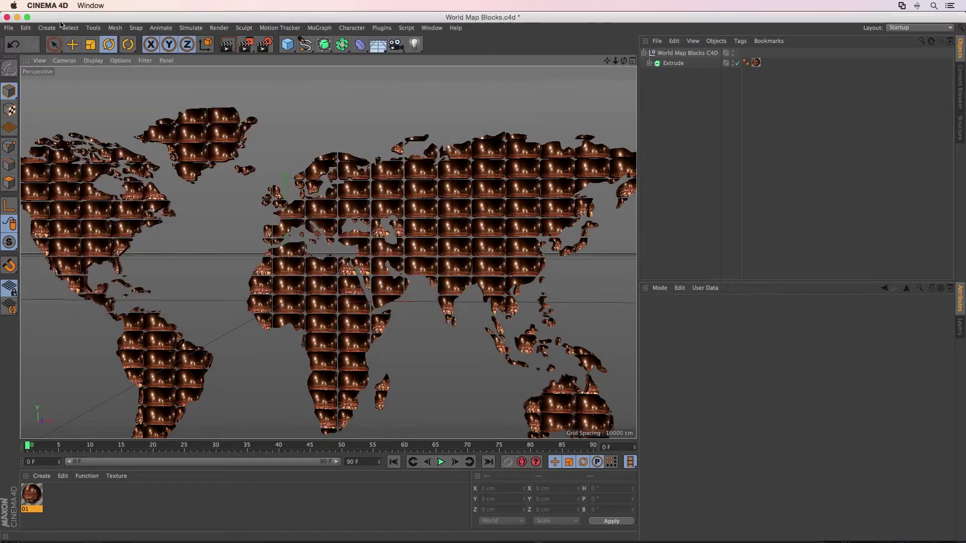
# Copy material 01 and paste it repeatedly to make fourteen duplicates.
pyautogui.scroll(-3, 308, 223)
pyautogui.moveTo(317, 246); pyautogui.dragTo(321, 194)
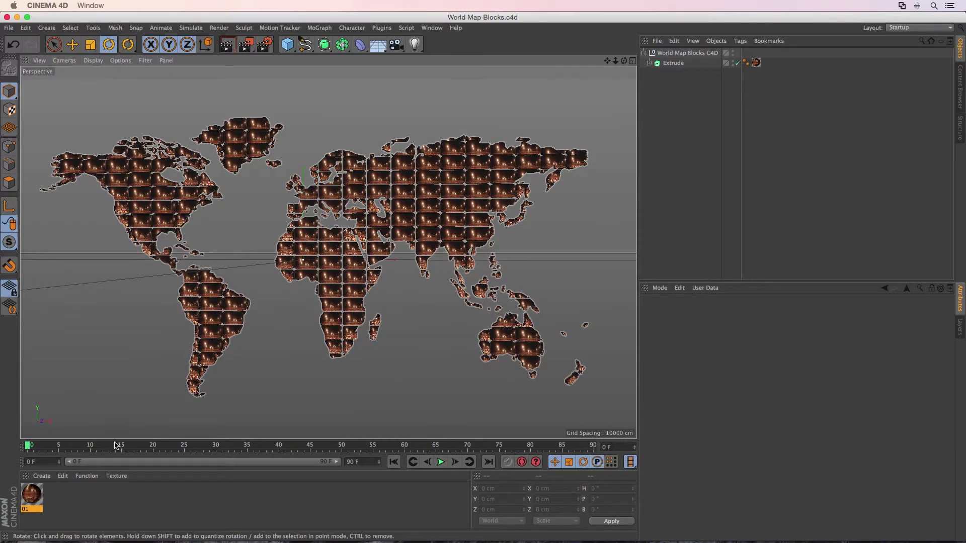
pyautogui.click(31, 498)
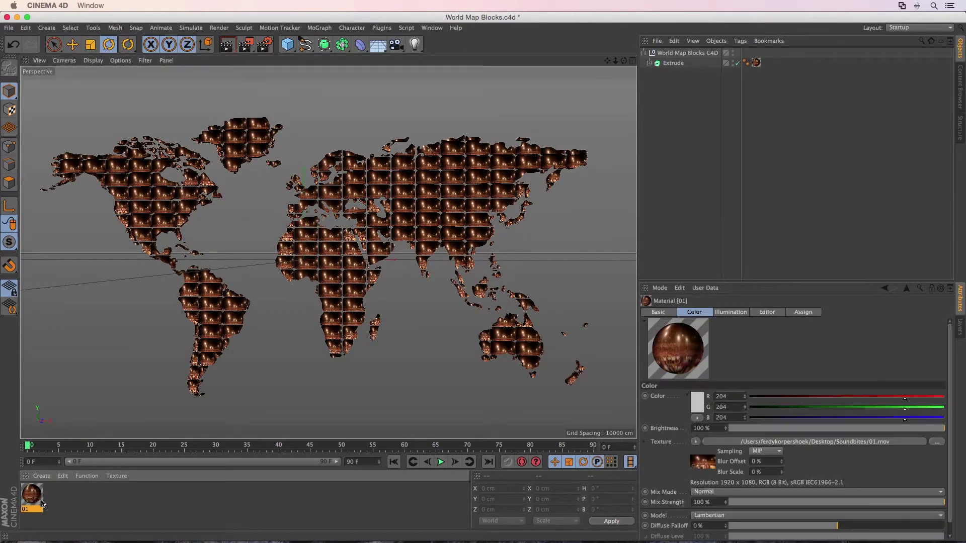
pyautogui.click(84, 498)
pyautogui.click(41, 497)
pyautogui.press('super+v')
pyautogui.press('super+v')
pyautogui.press('super+v')
pyautogui.press('super+v')
pyautogui.press('super+v')
pyautogui.press('super+v')
pyautogui.press('super+v')
pyautogui.press('super+v')
pyautogui.press('super+v')
pyautogui.press('super+v')
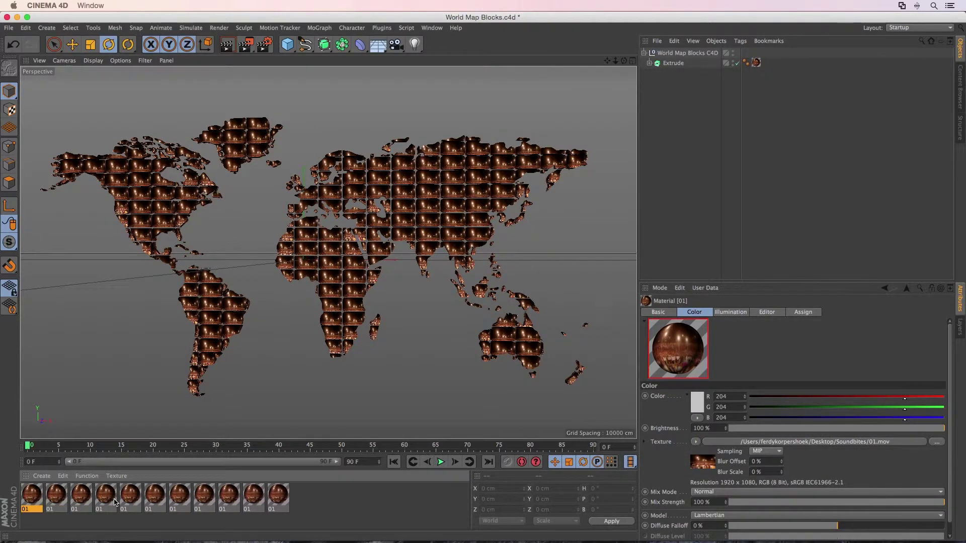
pyautogui.press('super+v')
pyautogui.press('super+v')
pyautogui.press('super+v')
pyautogui.press('super+v')
# Rename the first three duplicated materials as 02, 03 and 04.
pyautogui.click(53, 509)
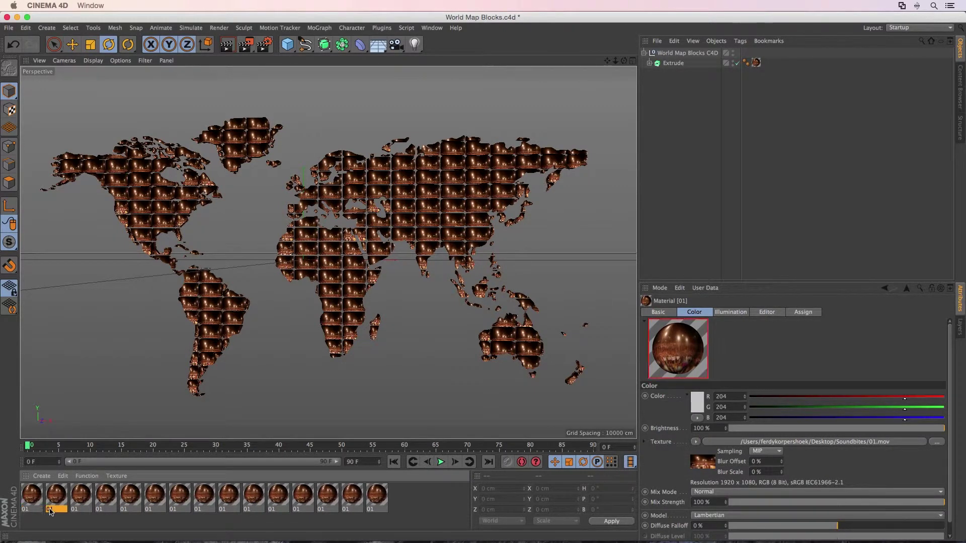
pyautogui.write('02')
pyautogui.doubleClick(76, 509)
pyautogui.write('03')
pyautogui.press('Return')
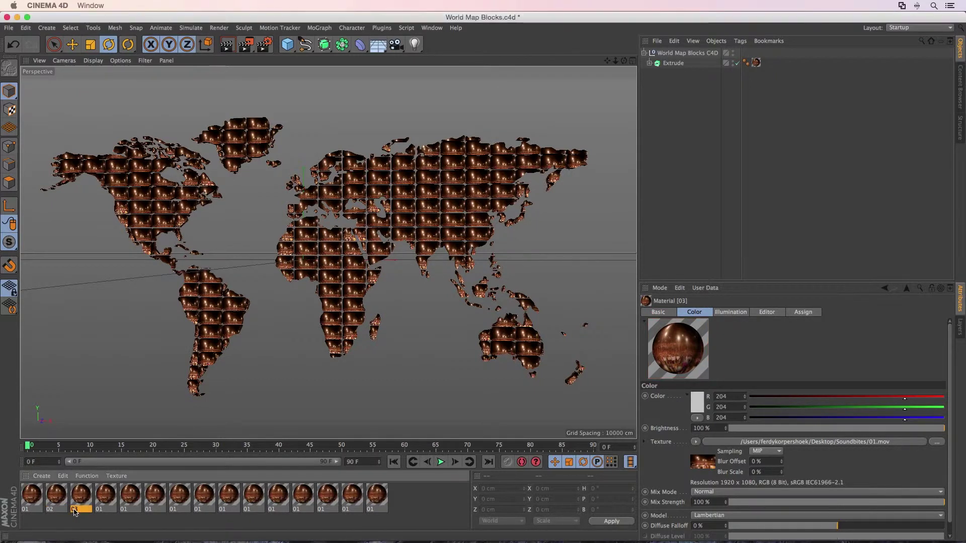
pyautogui.doubleClick(99, 510)
pyautogui.write('04')
pyautogui.press('Return')
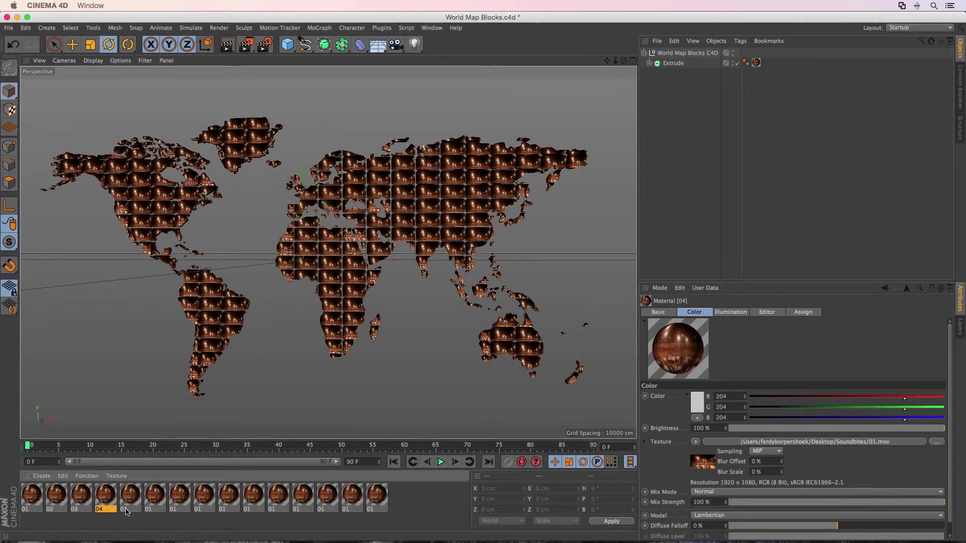
# Rename the next three duplicated materials as 05, 06 and 07.
pyautogui.doubleClick(125, 510)
pyautogui.write('05')
pyautogui.press('Return')
pyautogui.doubleClick(150, 509)
pyautogui.write('06')
pyautogui.press('Return')
pyautogui.doubleClick(173, 510)
pyautogui.write('07')
pyautogui.press('Return')
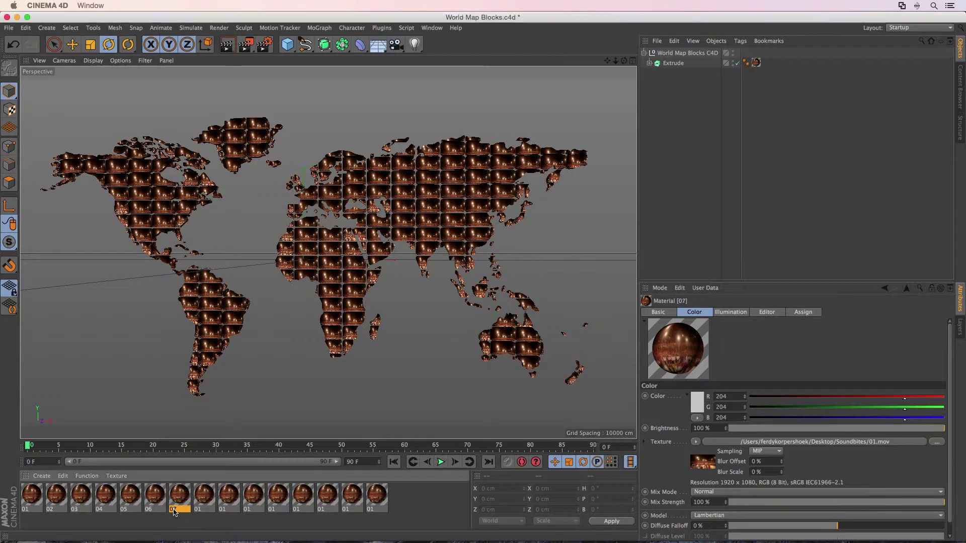
# Delete the eight materials named 01 that follow material 07.
pyautogui.click(207, 501)
pyautogui.keyDown('shift'); pyautogui.click(378, 498); pyautogui.keyUp('shift')
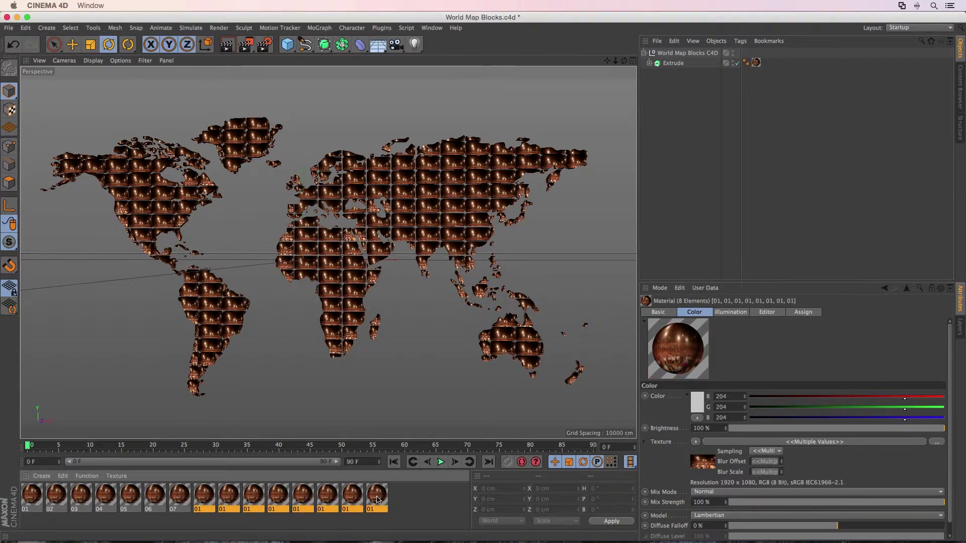
pyautogui.press('Delete')
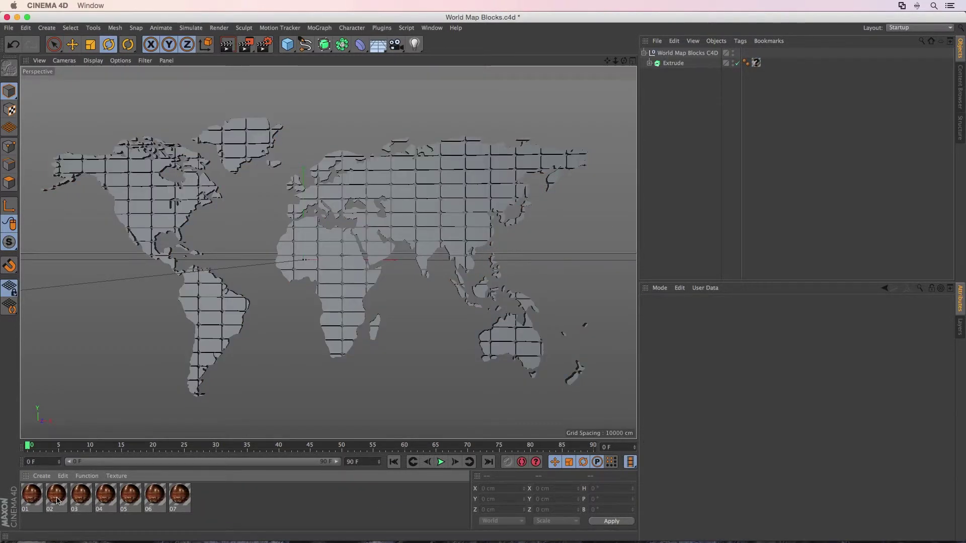
# Replace material 02's color texture with 02.mov from the Soundbites folder and open the texture's animation settings.
pyautogui.doubleClick(55, 496)
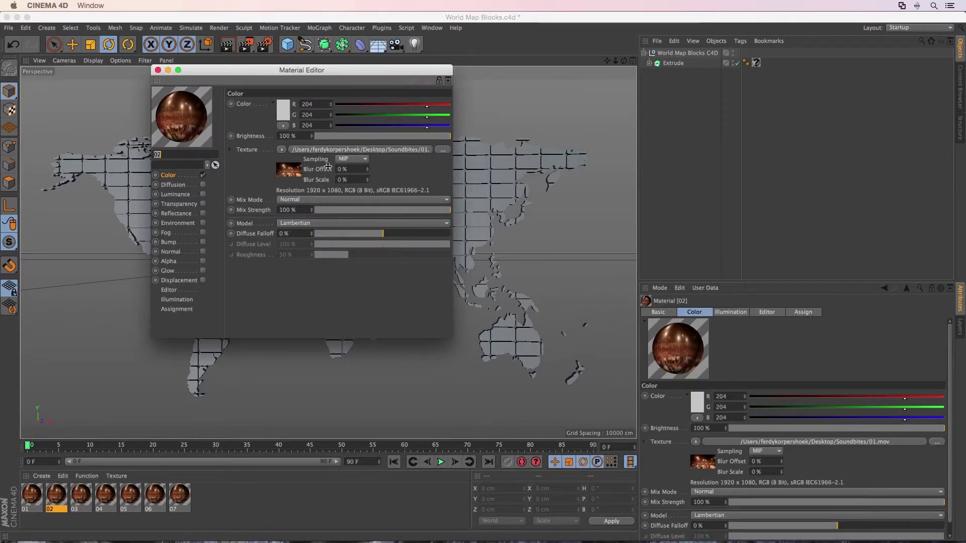
pyautogui.click(441, 150)
pyautogui.click(491, 137)
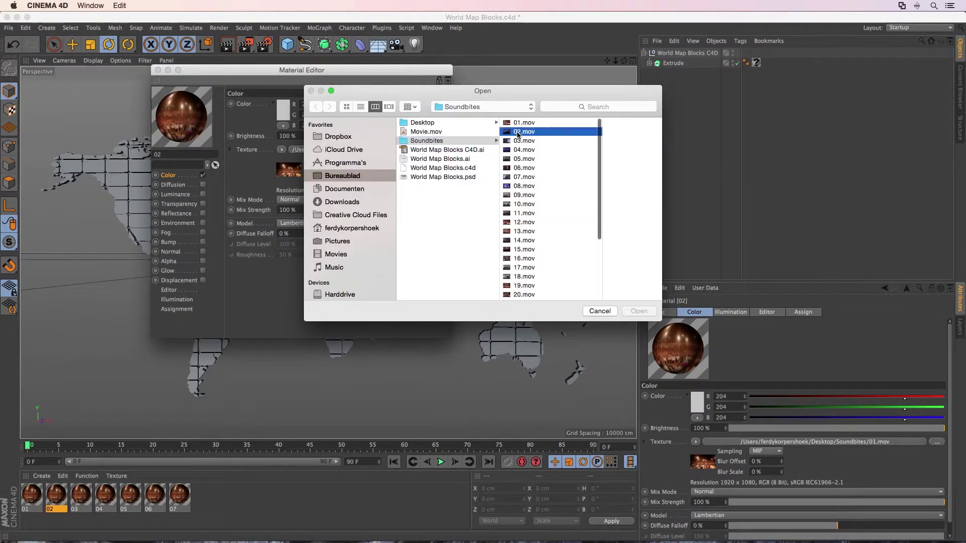
pyautogui.press('Return')
pyautogui.click(556, 187)
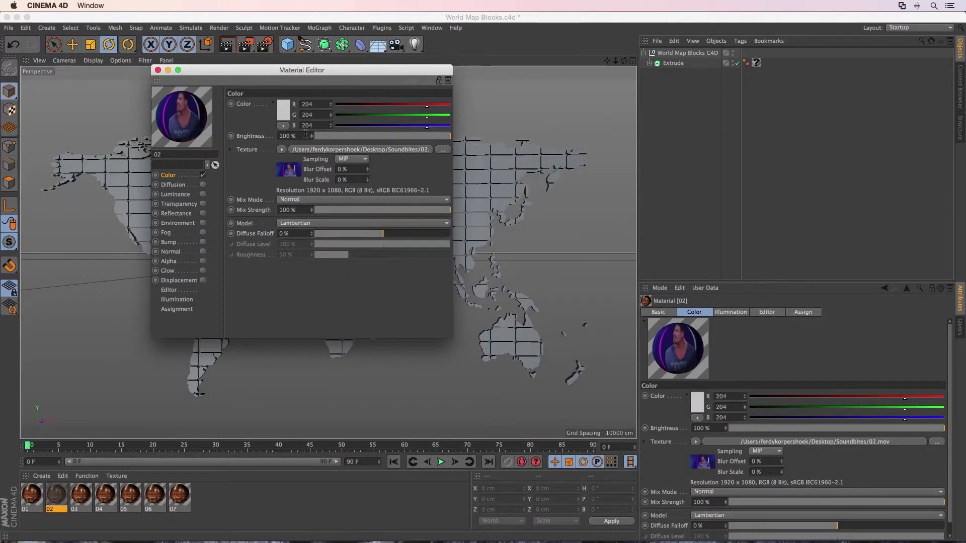
pyautogui.click(286, 176)
pyautogui.click(306, 93)
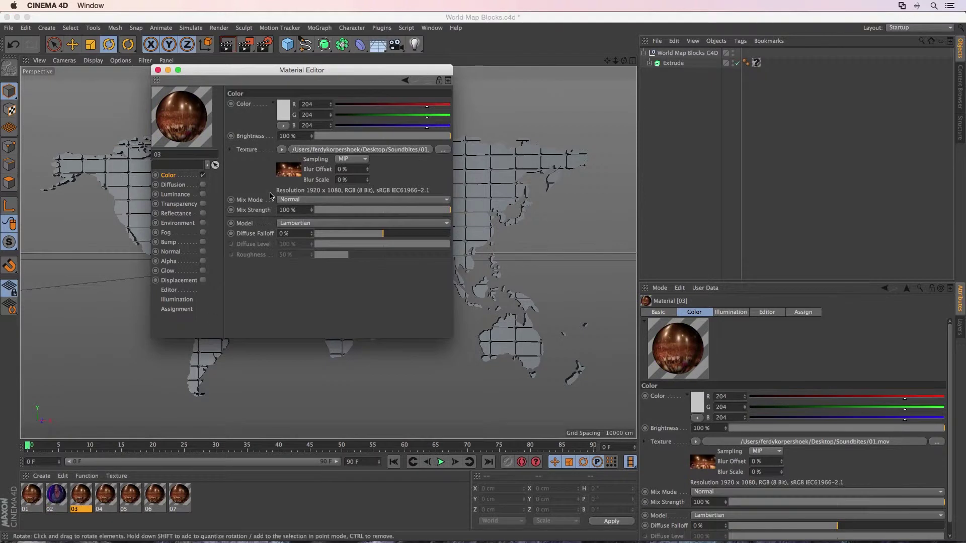
# Replace material 03's color texture with 03.mov from Soundbites, without a project copy, and recalculate the movie's frame range.
pyautogui.click(445, 150)
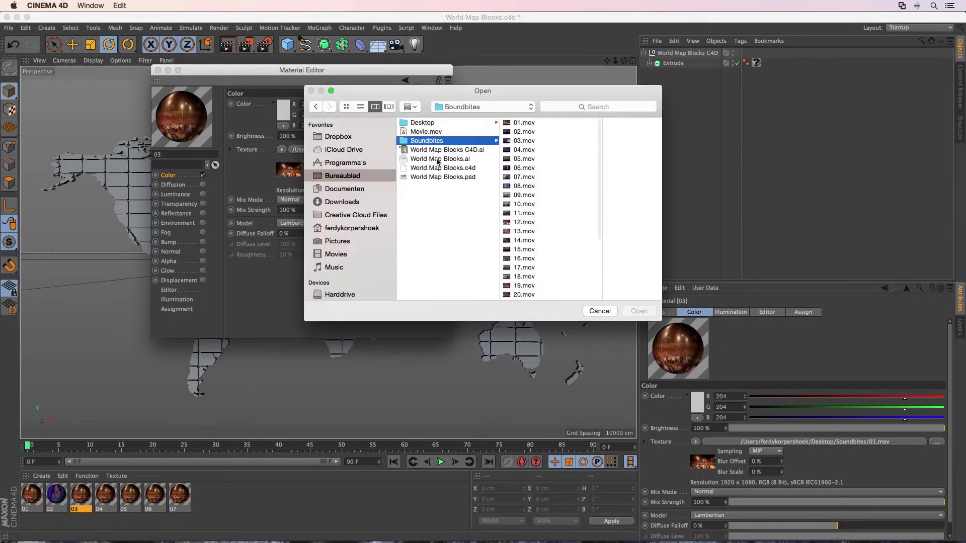
pyautogui.press('Return')
pyautogui.click(512, 187)
pyautogui.click(296, 173)
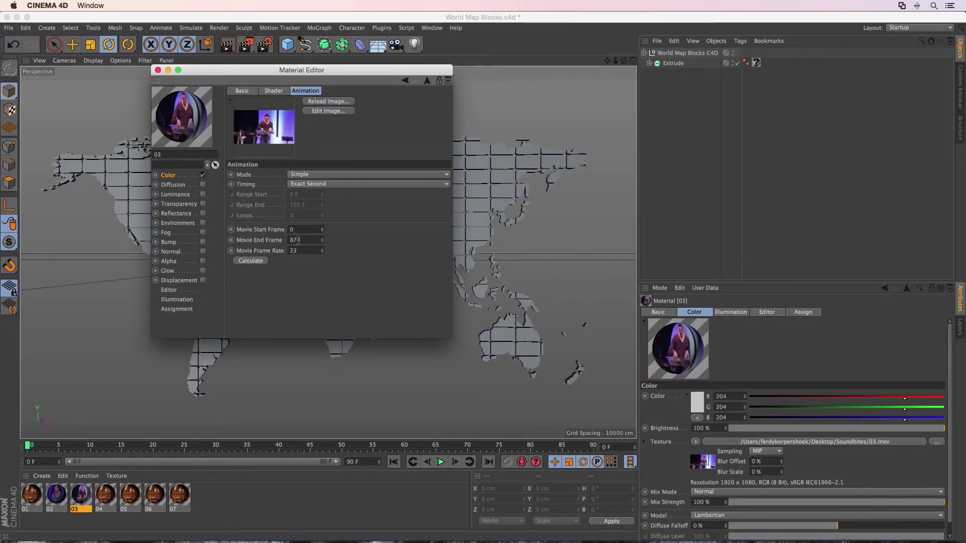
# Replace the color textures of materials 04 to 07 with other Soundbites movies, using 06.mov for material 06, without project copies.
pyautogui.moveTo(296, 253); pyautogui.dragTo(289, 253)
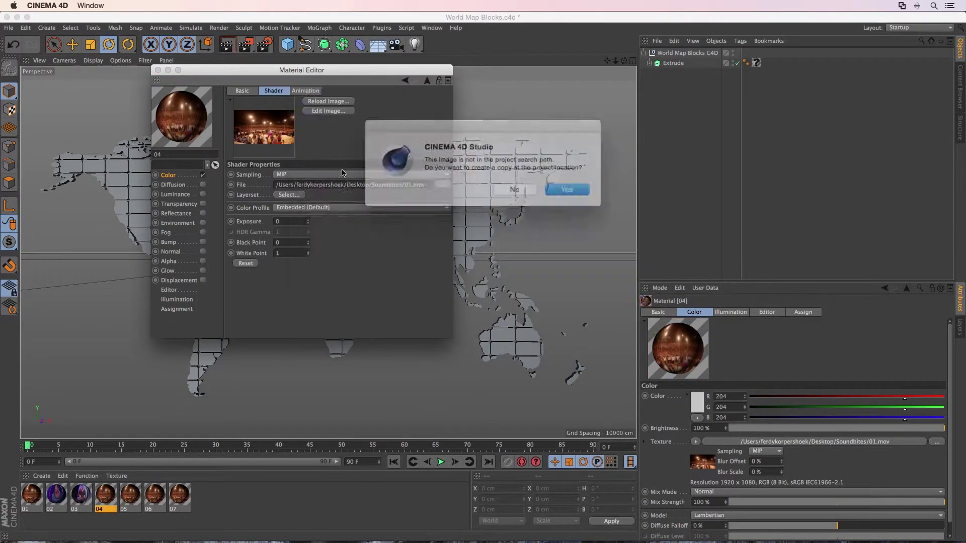
pyautogui.click(516, 187)
pyautogui.click(130, 496)
pyautogui.click(443, 185)
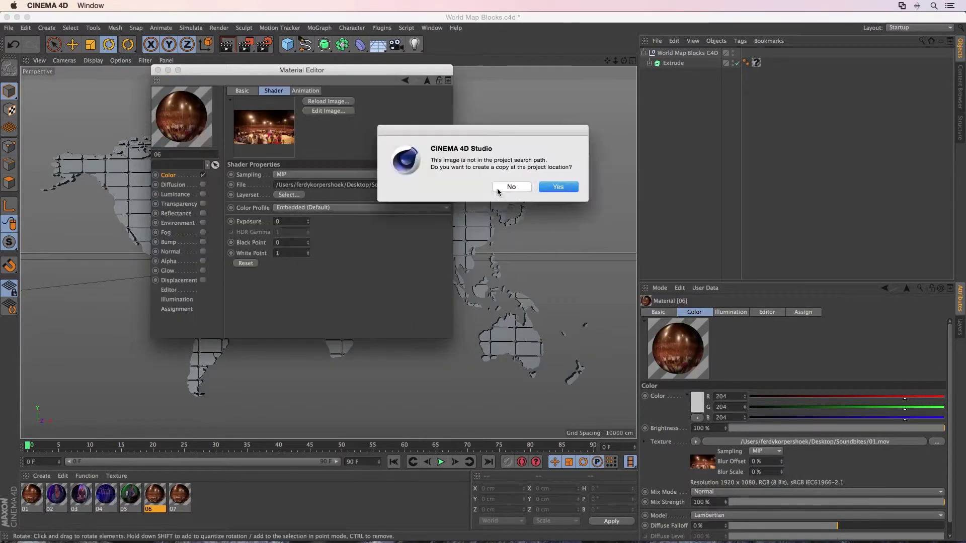
pyautogui.click(512, 187)
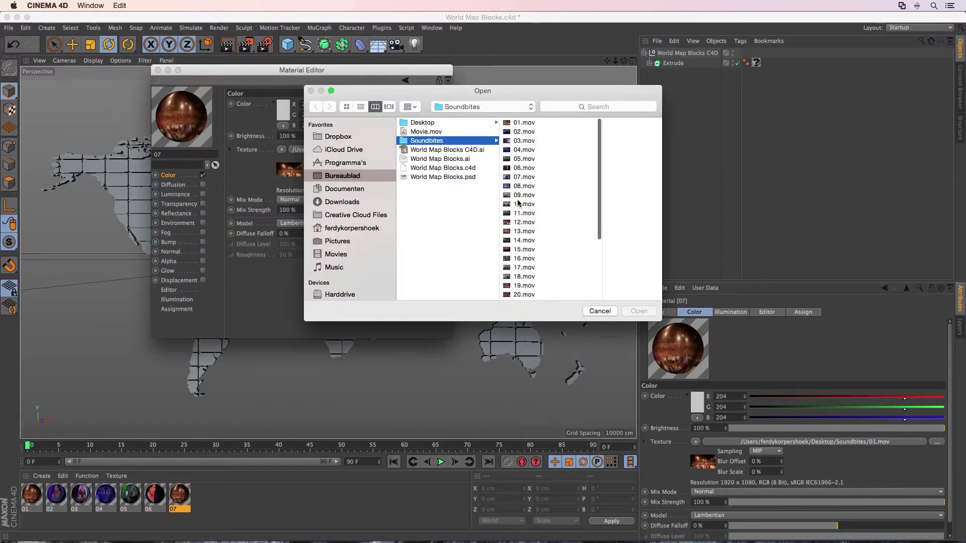
pyautogui.doubleClick(518, 203)
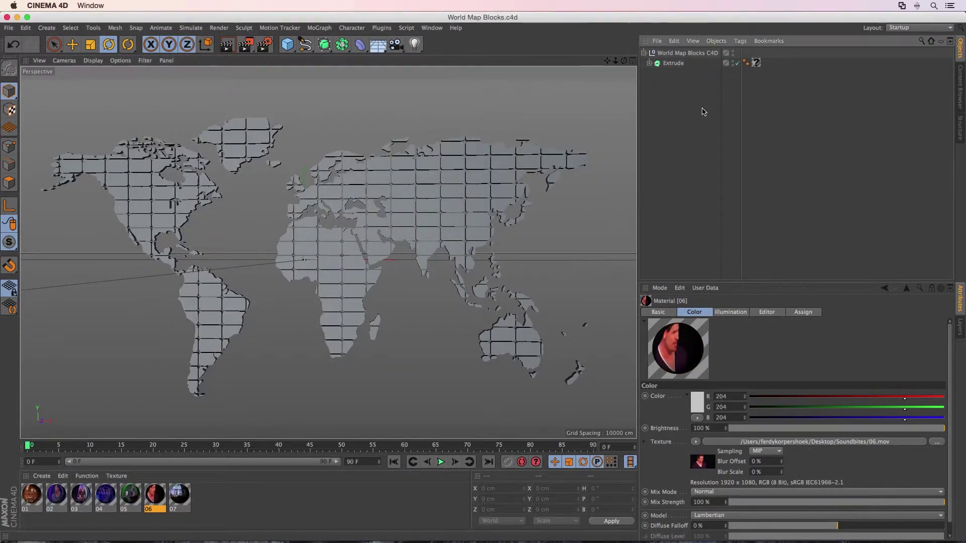
# Delete the Extrude object's empty texture tag and move all its paths out of it into the World Map Blocks C4D group.
pyautogui.click(757, 64)
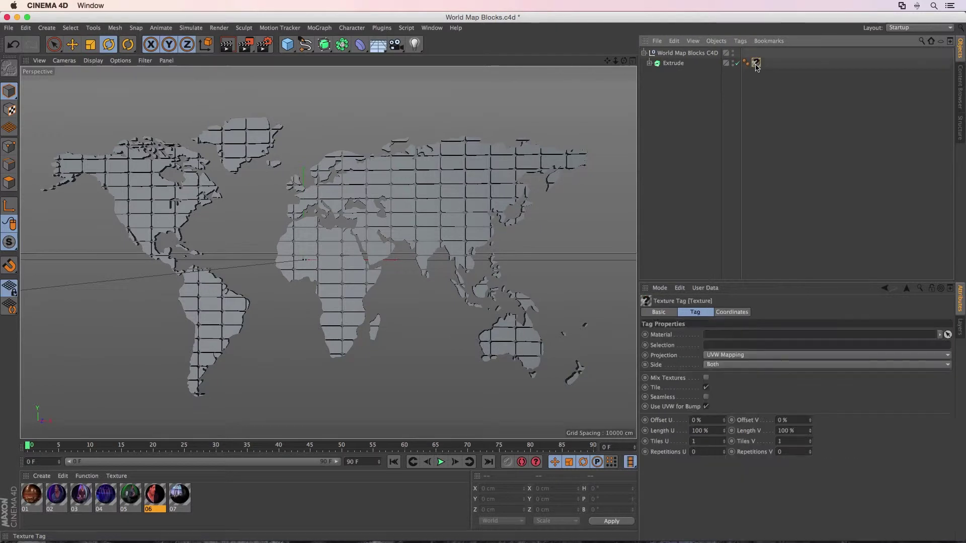
pyautogui.press('Delete')
pyautogui.click(649, 63)
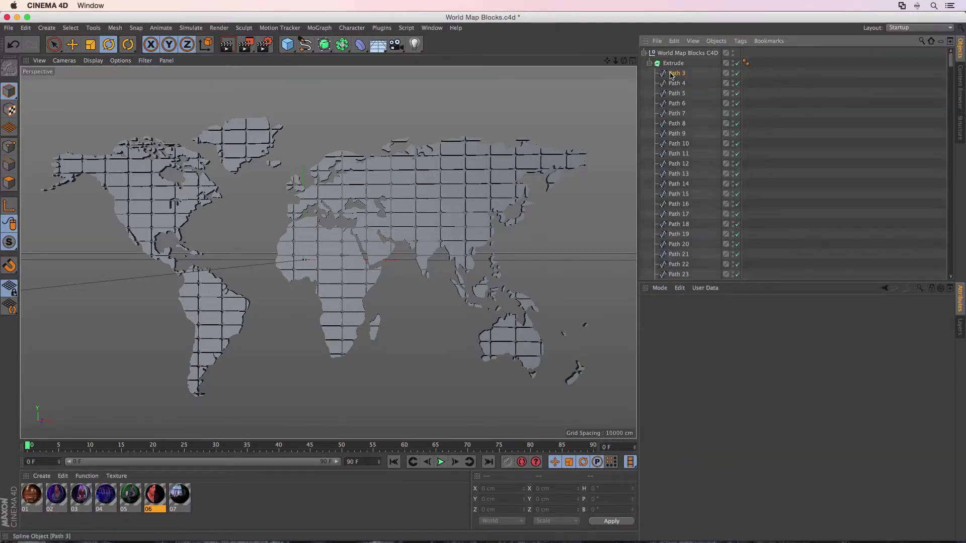
pyautogui.click(671, 74)
pyautogui.scroll(-20, 677, 151)
pyautogui.keyDown('shift'); pyautogui.click(675, 274); pyautogui.keyUp('shift')
pyautogui.scroll(20, 685, 102)
pyautogui.moveTo(676, 74); pyautogui.dragTo(678, 53)
# Place the emptied Extrude object above the World Map Blocks C4D group and duplicate it six times.
pyautogui.scroll(-20, 682, 251)
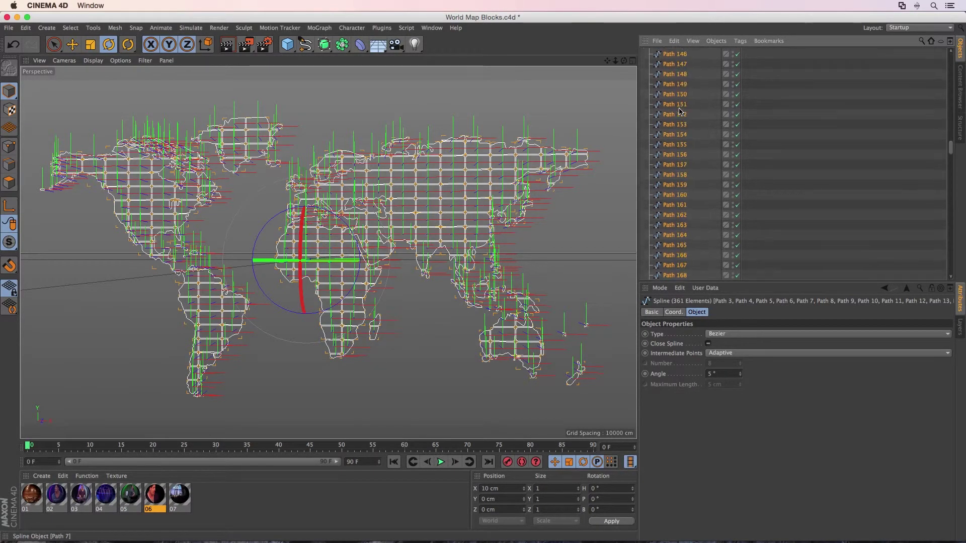
pyautogui.click(671, 276)
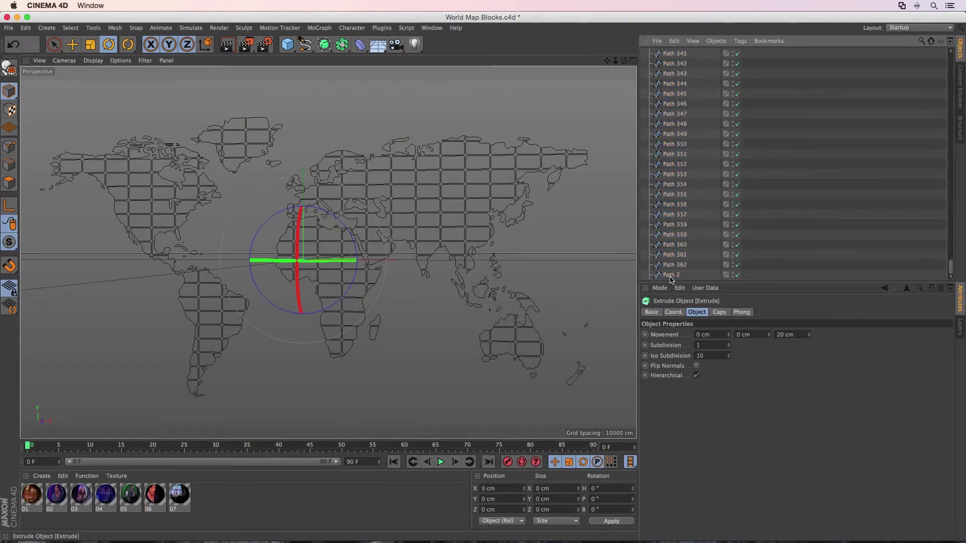
pyautogui.scroll(20, 696, 237)
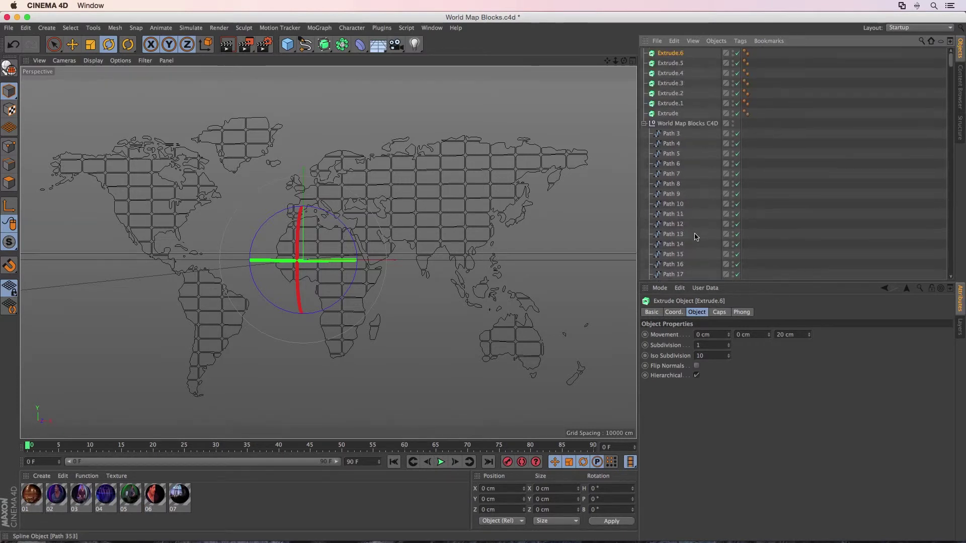
pyautogui.scroll(-20, 696, 236)
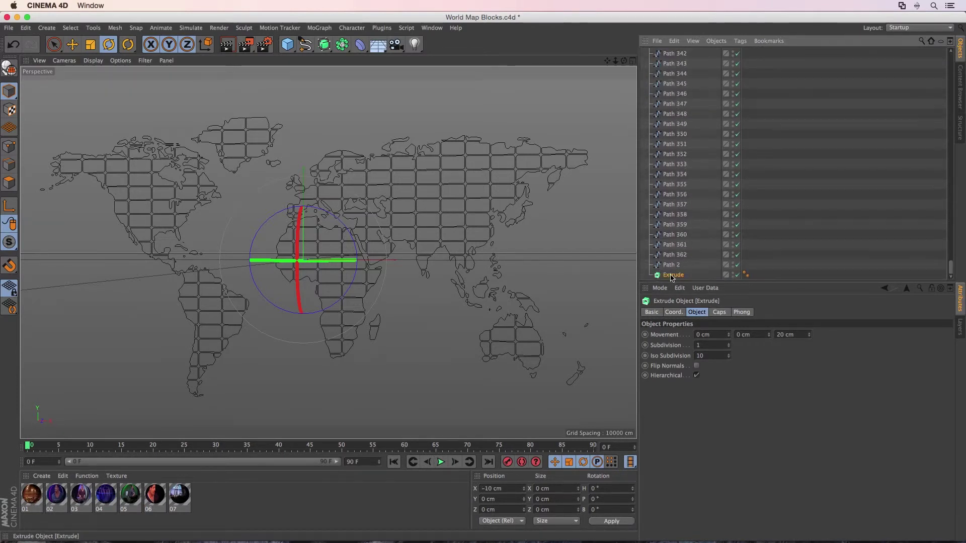
pyautogui.scroll(20, 677, 260)
# Rename the first three Extrude objects in the hierarchy, starting with Extrude.6, as 01, 02 and 03.
pyautogui.doubleClick(671, 114)
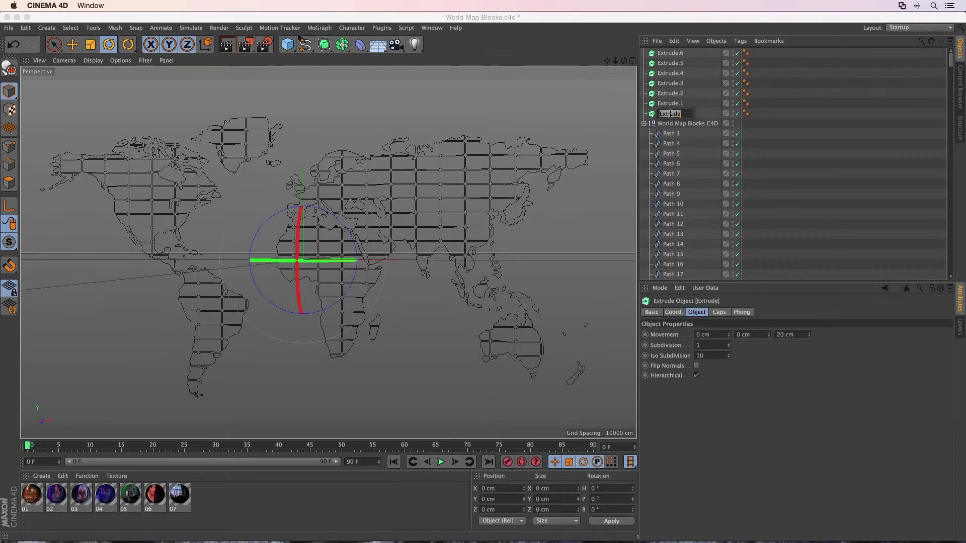
pyautogui.doubleClick(664, 53)
pyautogui.write('01')
pyautogui.press('Return')
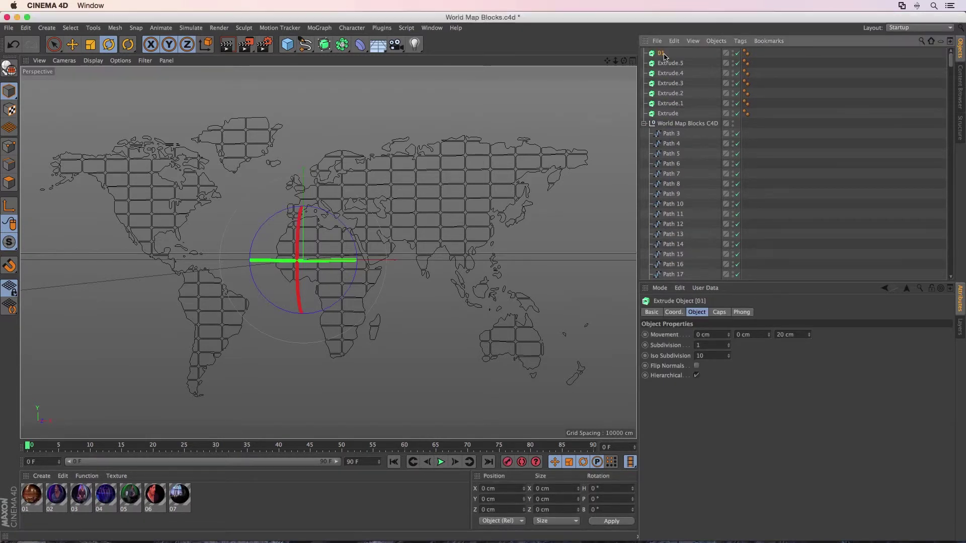
pyautogui.doubleClick(669, 63)
pyautogui.write('02')
pyautogui.doubleClick(669, 73)
pyautogui.write('03')
# Rename the remaining four Extrude objects as 04, 05, 06 and 07 in hierarchy order.
pyautogui.doubleClick(669, 84)
pyautogui.write('04')
pyautogui.doubleClick(669, 94)
pyautogui.write('05')
pyautogui.click(664, 104)
pyautogui.write('06')
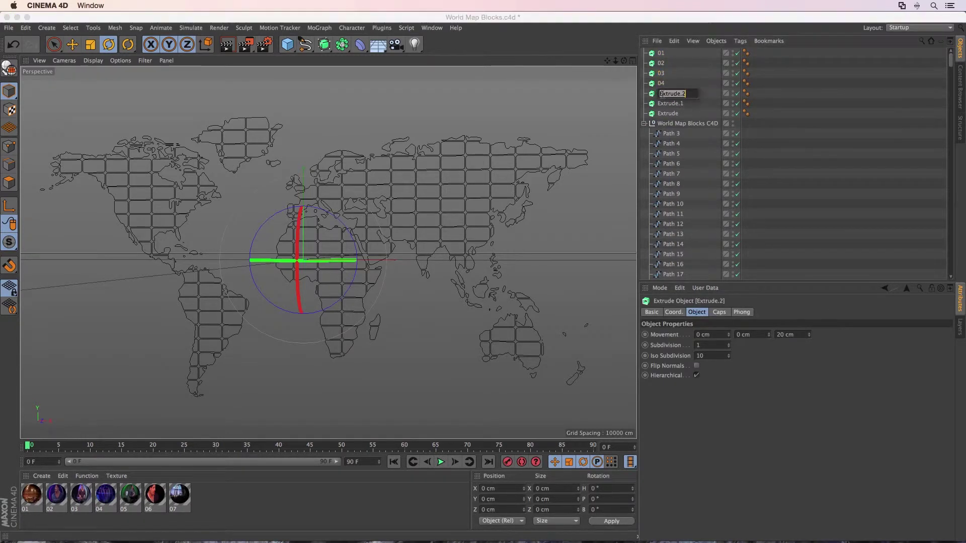
pyautogui.doubleClick(665, 114)
pyautogui.write('07')
pyautogui.press('Return')
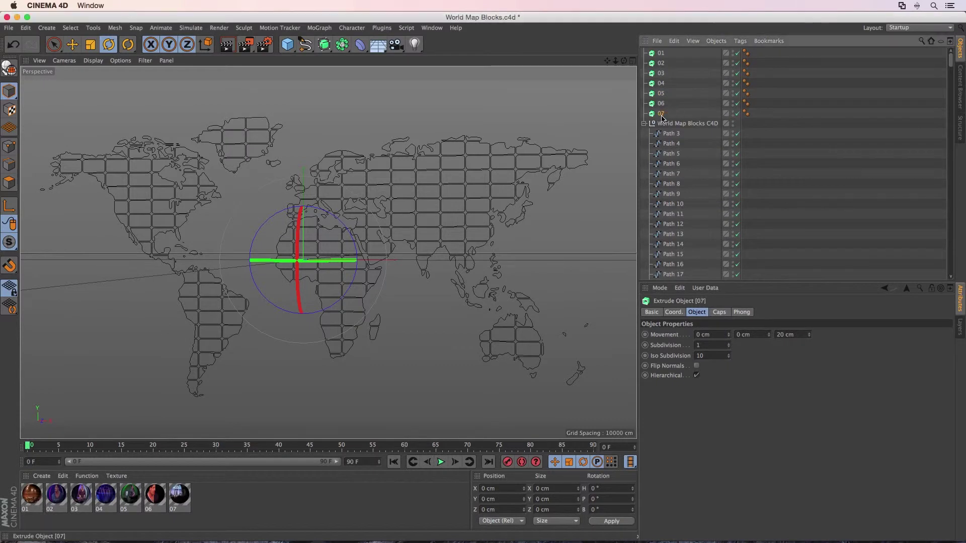
# Assign materials 01 to 07 to the Extrude objects with the matching numbers and save the project.
pyautogui.moveTo(32, 495); pyautogui.dragTo(662, 63)
pyautogui.moveTo(81, 495); pyautogui.dragTo(166, 435)
pyautogui.moveTo(661, 73); pyautogui.dragTo(660, 73)
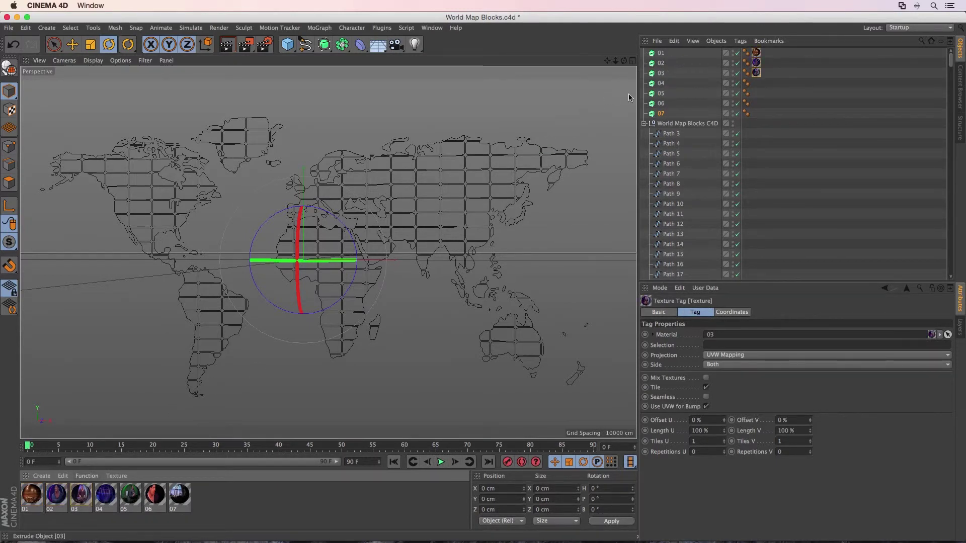
pyautogui.moveTo(691, 83); pyautogui.dragTo(667, 85)
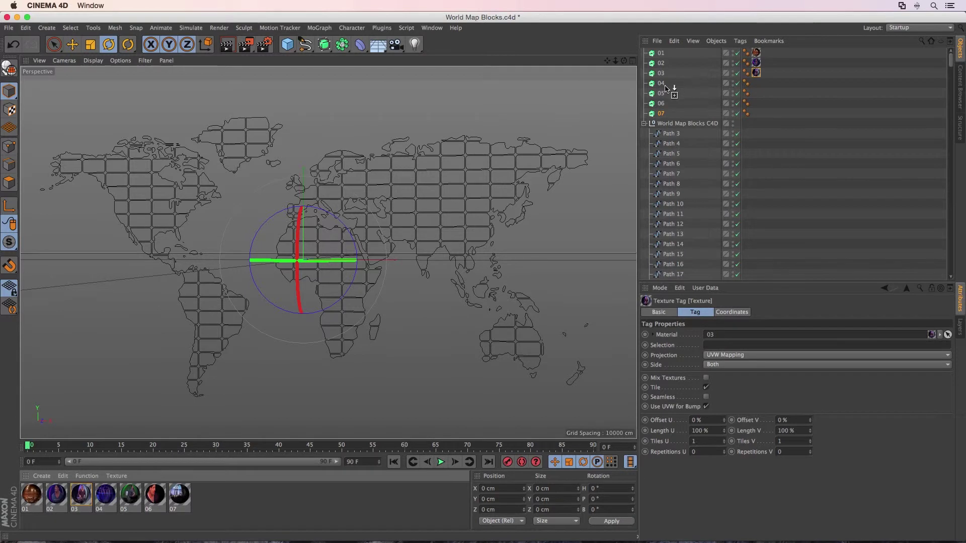
pyautogui.moveTo(140, 491); pyautogui.dragTo(661, 103)
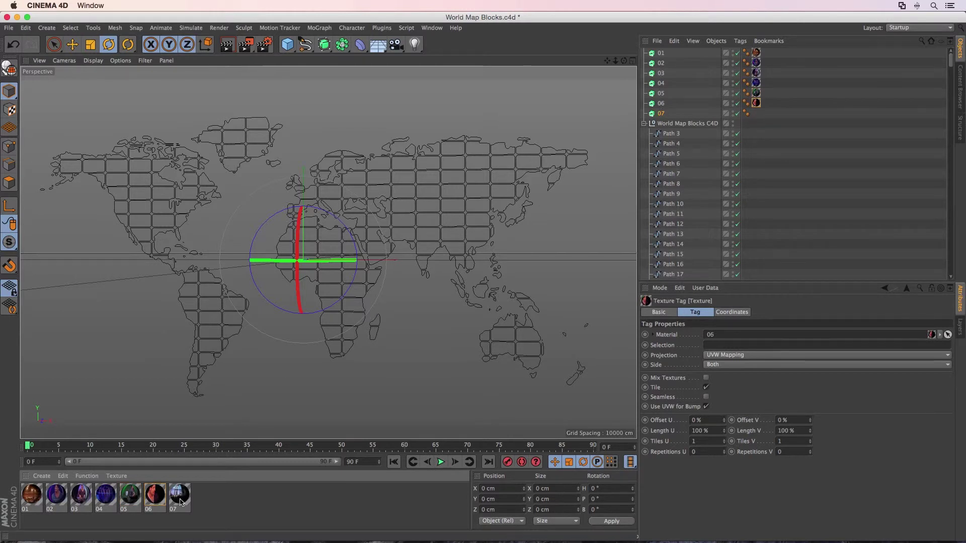
pyautogui.moveTo(664, 117); pyautogui.dragTo(664, 113)
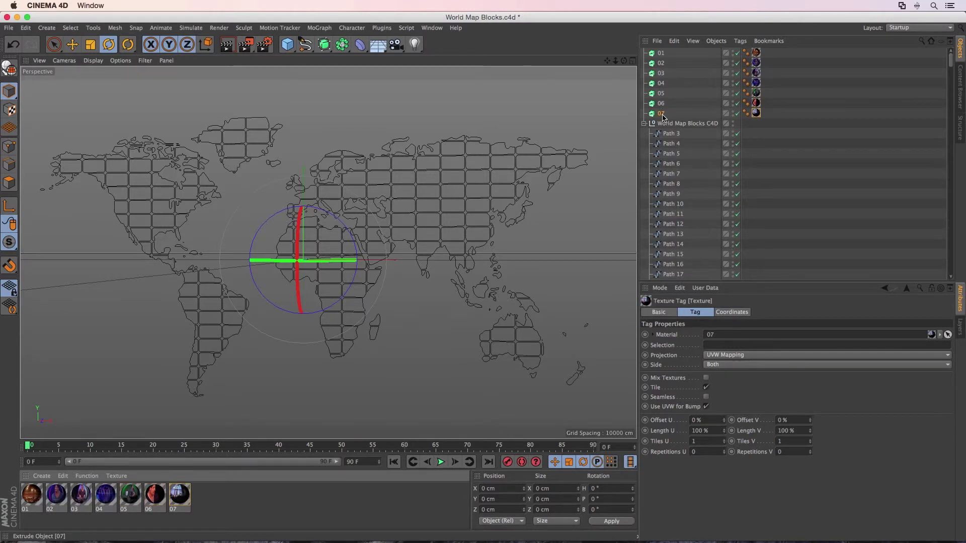
pyautogui.click(662, 114)
pyautogui.press('super+s')
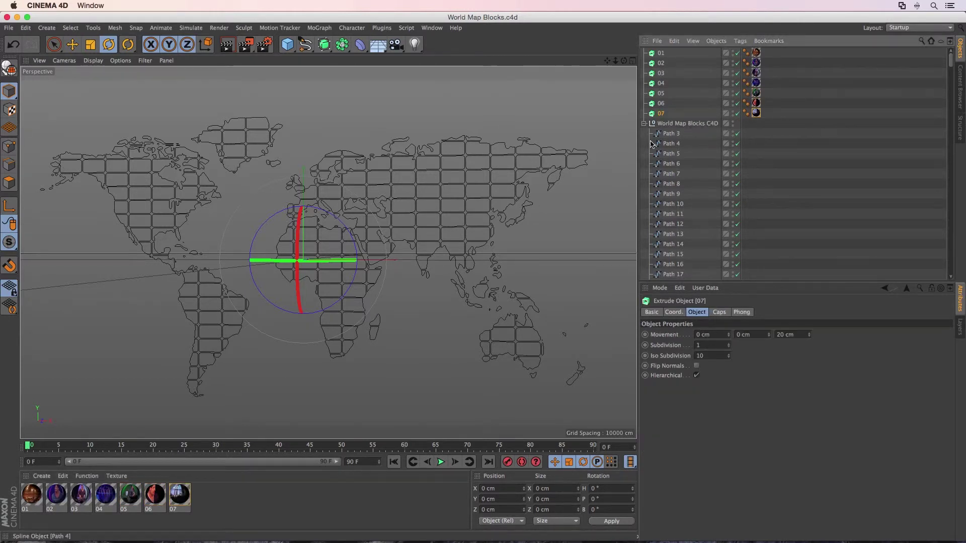
# Move Path 3 through Path 15 from the World Map Blocks C4D group into Extrude object 01.
pyautogui.click(676, 135)
pyautogui.scroll(-3, 678, 211)
pyautogui.keyDown('shift'); pyautogui.click(678, 208); pyautogui.keyUp('shift')
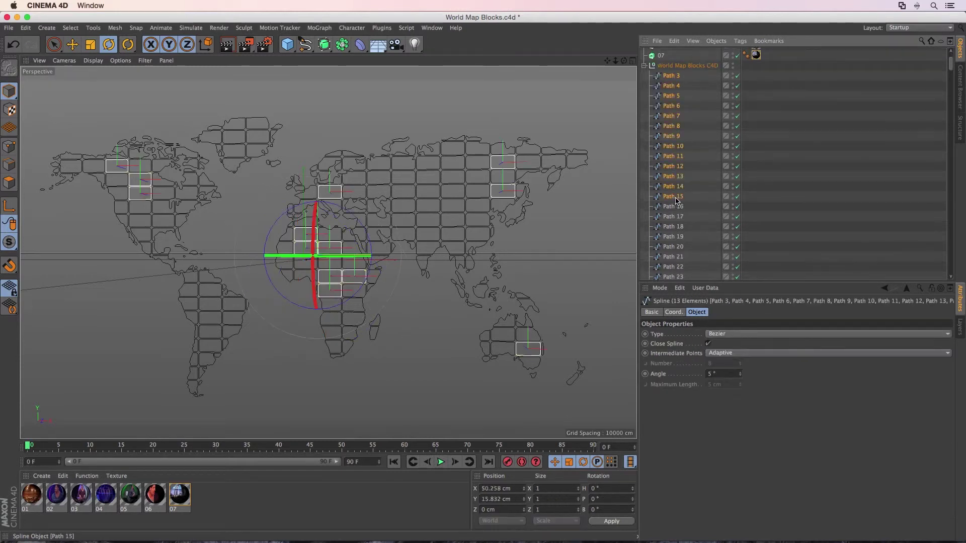
pyautogui.scroll(3, 669, 195)
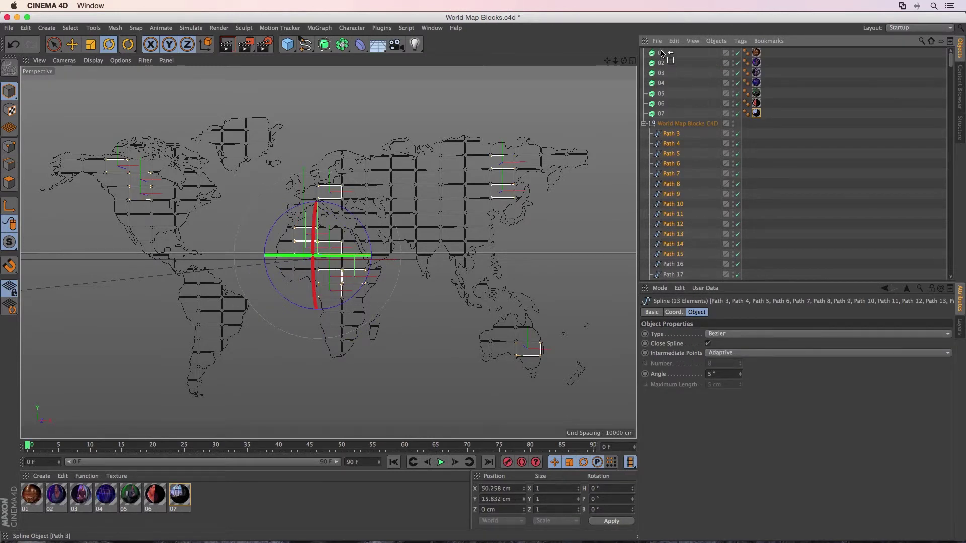
pyautogui.moveTo(662, 53); pyautogui.dragTo(663, 54)
# Enlarge the object list, move Path 28 through Path 95 into Extrude object 02, and collapse objects 01 and 02.
pyautogui.scroll(-2, 679, 226)
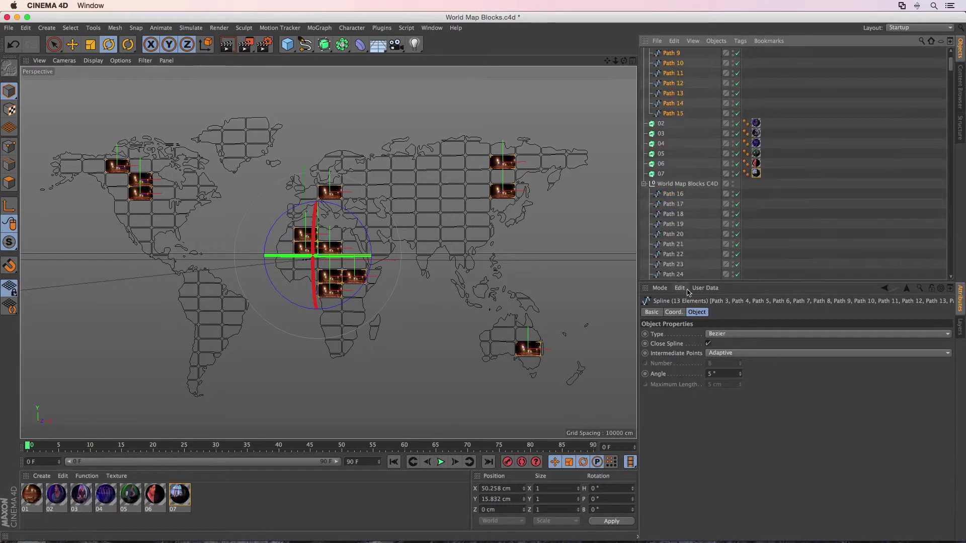
pyautogui.moveTo(696, 283); pyautogui.dragTo(694, 518)
pyautogui.click(677, 315)
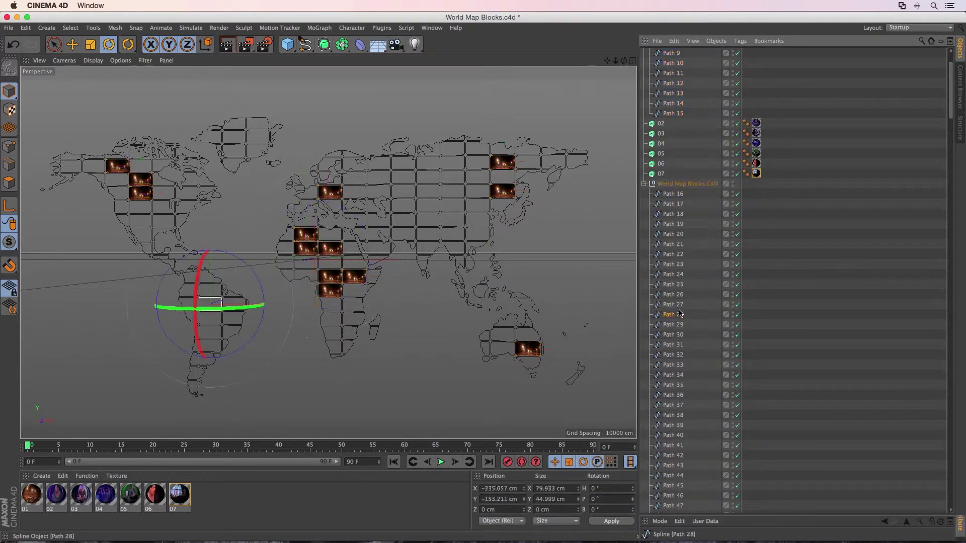
pyautogui.scroll(-15, 679, 313)
pyautogui.keyDown('shift'); pyautogui.click(679, 310); pyautogui.keyUp('shift')
pyautogui.scroll(15, 677, 327)
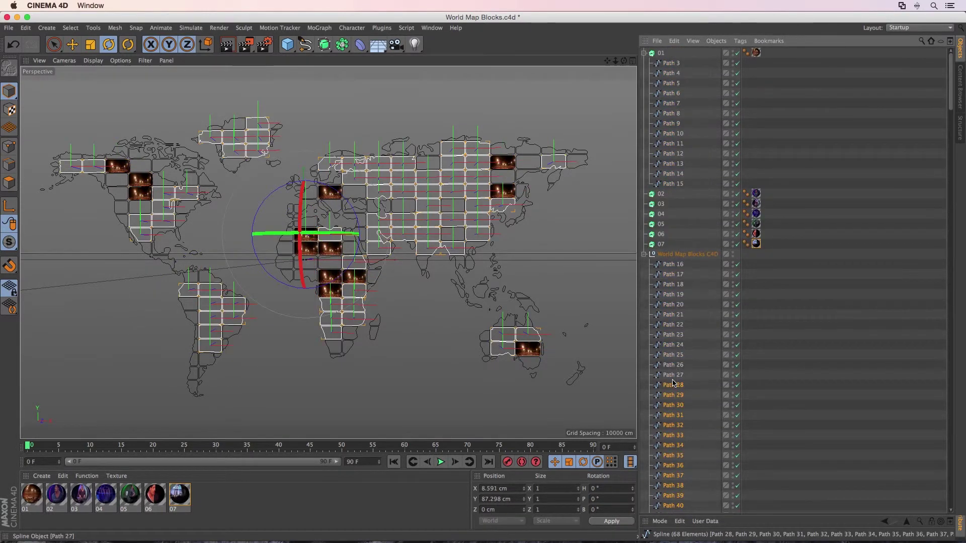
pyautogui.moveTo(671, 390); pyautogui.dragTo(681, 114)
pyautogui.moveTo(665, 167); pyautogui.dragTo(661, 194)
pyautogui.click(644, 53)
pyautogui.click(644, 63)
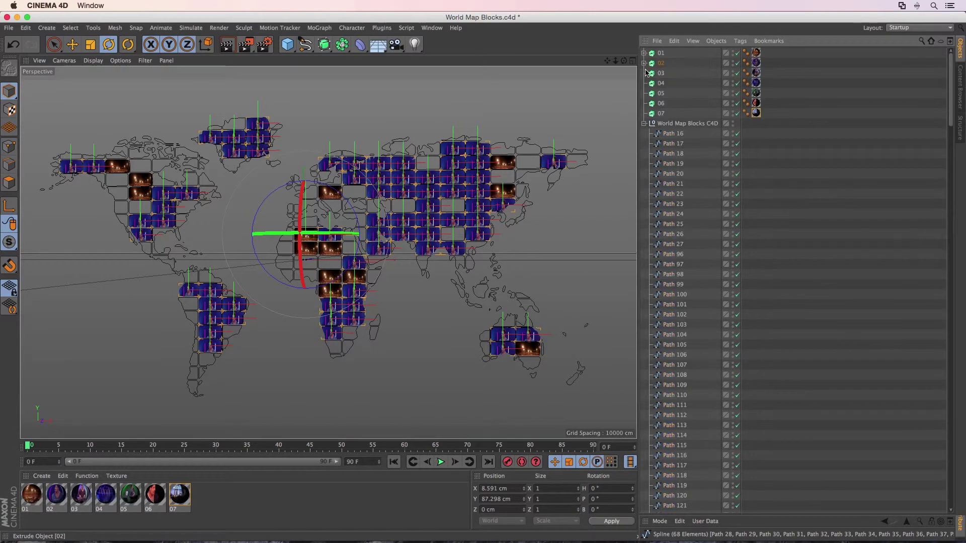
# Move Path 96 through Path 111 into Extrude object 03, and Path 27 with Path 112 through Path 134 into object 04.
pyautogui.click(673, 254)
pyautogui.moveTo(673, 255); pyautogui.dragTo(662, 74)
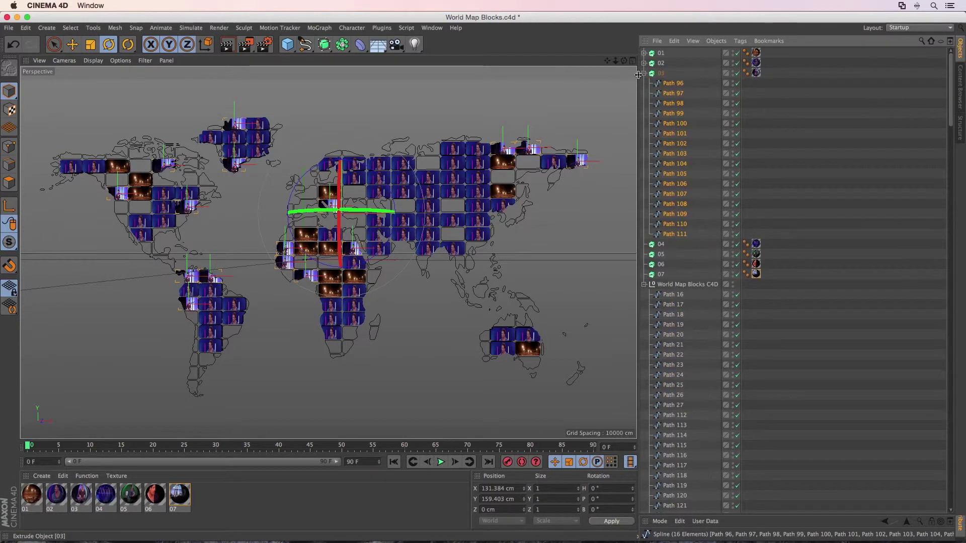
pyautogui.click(644, 73)
pyautogui.keyDown('shift'); pyautogui.click(673, 244); pyautogui.keyUp('shift')
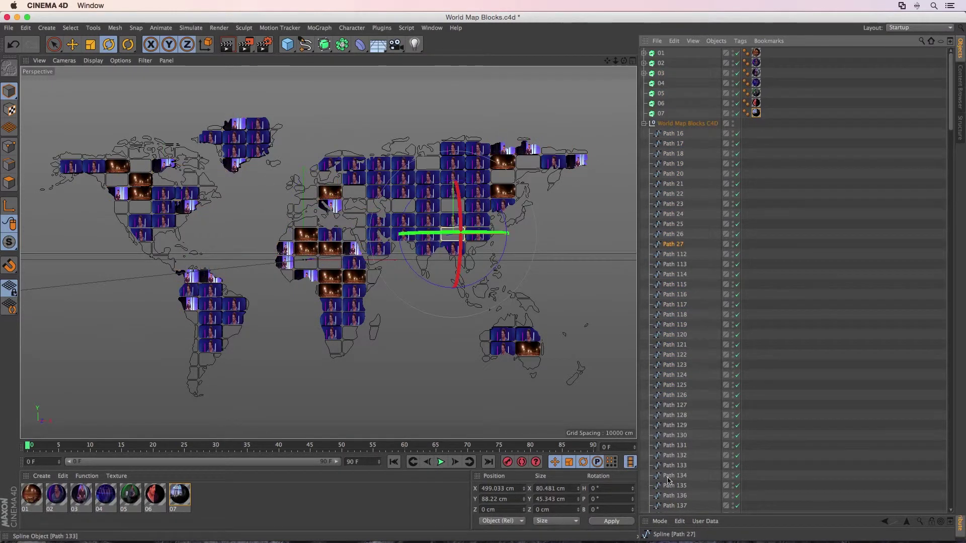
pyautogui.moveTo(678, 247); pyautogui.dragTo(663, 83)
pyautogui.click(644, 83)
# Move Path 137 through Path 296 from the World Map Blocks C4D group into Extrude object 05.
pyautogui.click(674, 264)
pyautogui.scroll(-20, 673, 274)
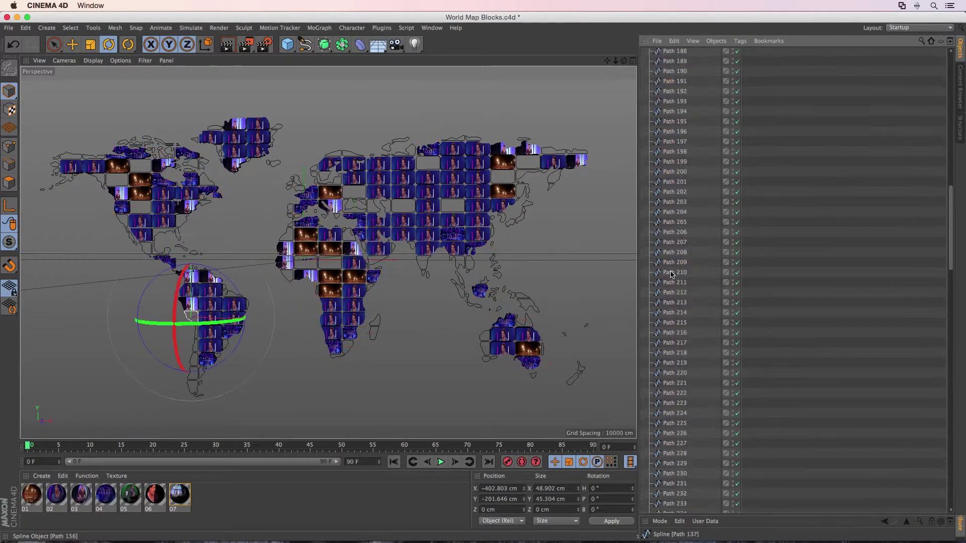
pyautogui.keyDown('shift'); pyautogui.click(672, 275); pyautogui.keyUp('shift')
pyautogui.scroll(20, 672, 275)
pyautogui.moveTo(669, 253); pyautogui.dragTo(662, 94)
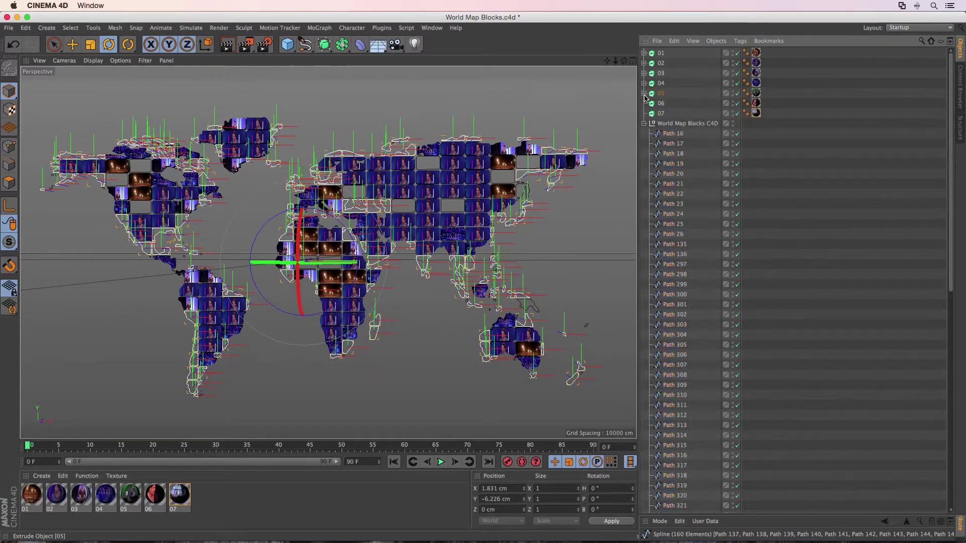
# Move Path 135, Path 136 and Path 297 through Path 337 into Extrude object 06.
pyautogui.click(682, 213)
pyautogui.scroll(-10, 682, 247)
pyautogui.keyDown('shift'); pyautogui.click(682, 247); pyautogui.keyUp('shift')
pyautogui.scroll(10, 669, 229)
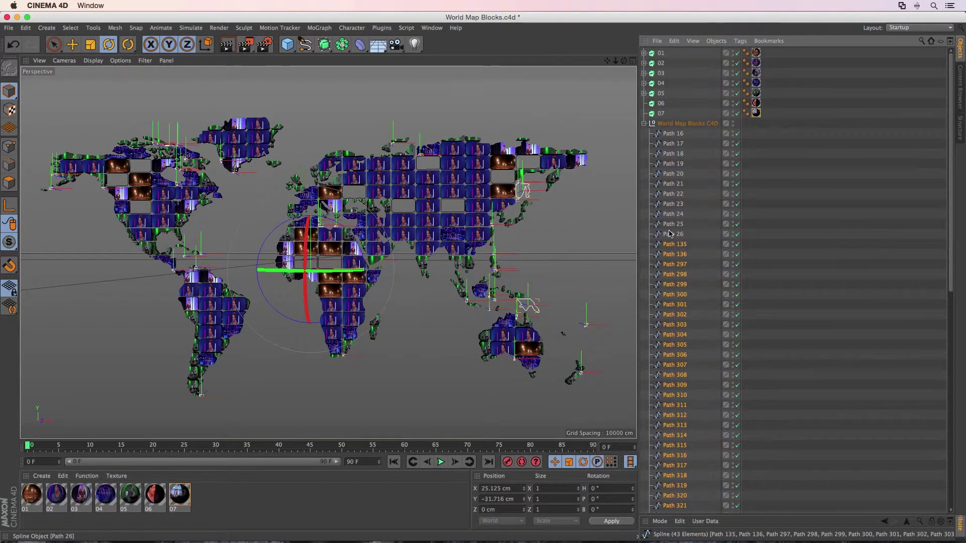
pyautogui.moveTo(670, 247); pyautogui.dragTo(660, 105)
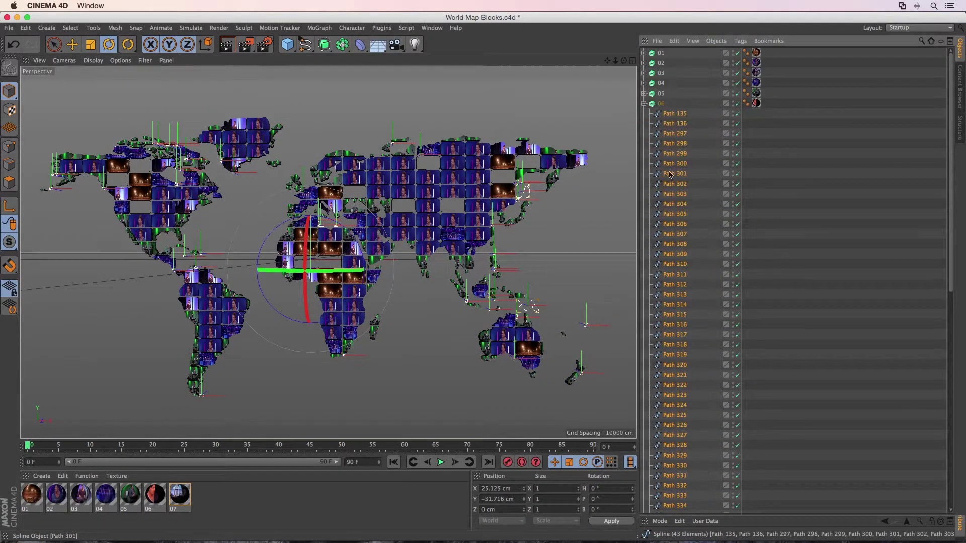
# Move Path 338 through Path 358 from the World Map Blocks C4D group into Extrude object 07.
pyautogui.scroll(-10, 674, 226)
pyautogui.click(675, 257)
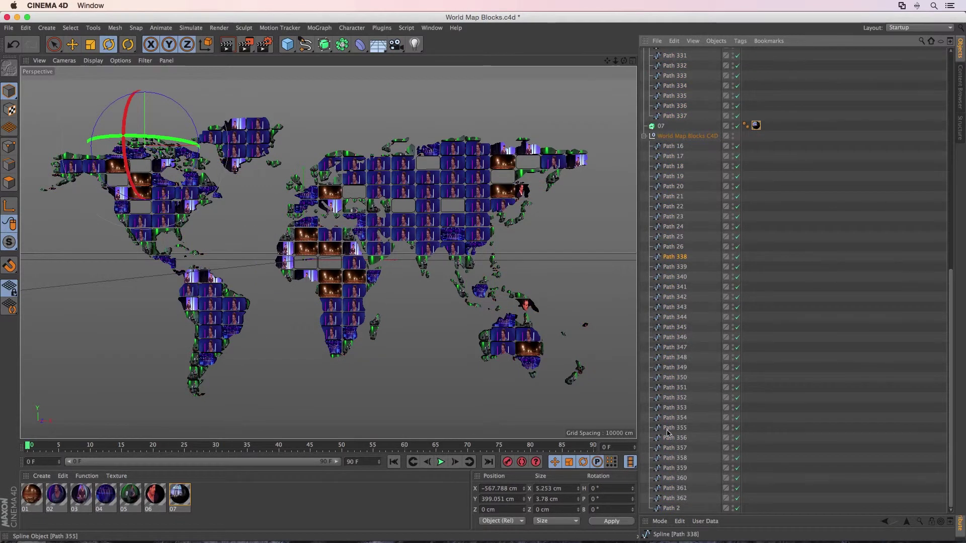
pyautogui.keyDown('shift'); pyautogui.click(675, 457); pyautogui.keyUp('shift')
pyautogui.moveTo(681, 259); pyautogui.dragTo(675, 172)
pyautogui.moveTo(669, 130); pyautogui.dragTo(670, 130)
# Move all remaining paths, from Path 16 through Path 2, into Extrude object 07, collapse it and save the project.
pyautogui.click(674, 357)
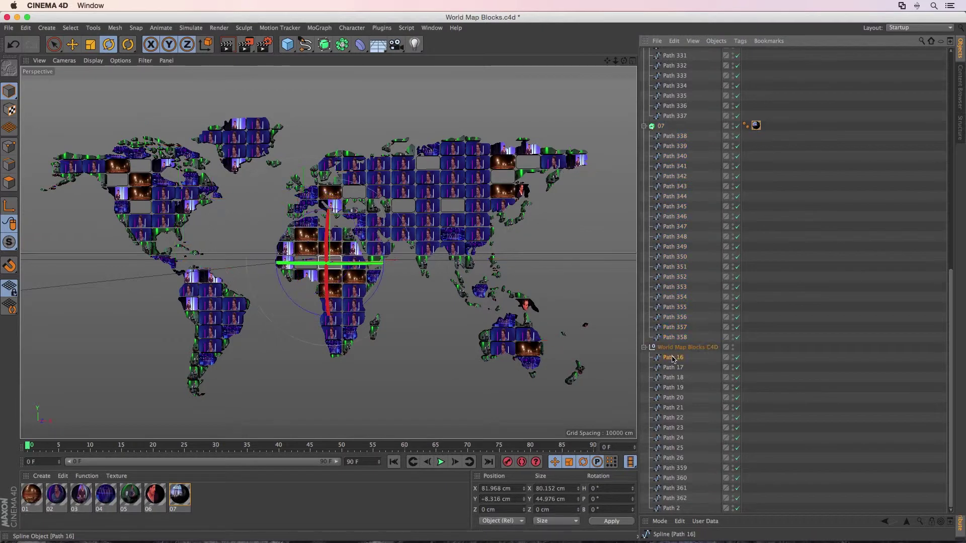
pyautogui.keyDown('shift'); pyautogui.click(673, 508); pyautogui.keyUp('shift')
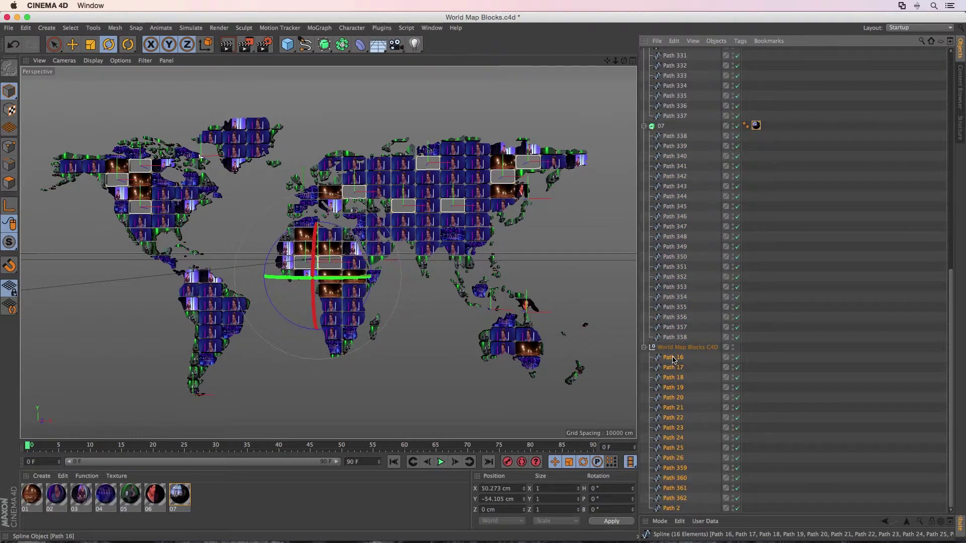
pyautogui.moveTo(662, 127); pyautogui.dragTo(661, 127)
pyautogui.click(646, 126)
pyautogui.press('cmd+s')
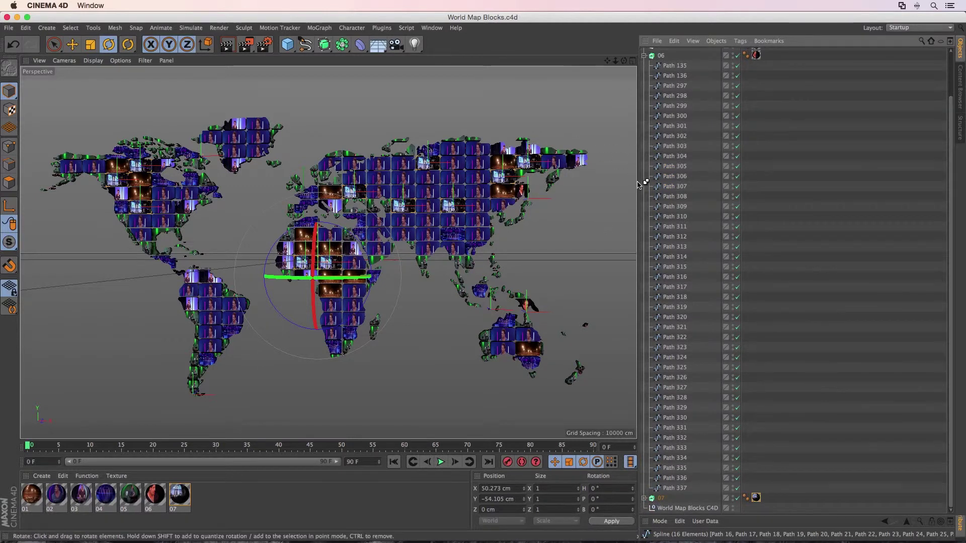
# Collapse all the Extrude objects and render a close-up preview of the Night of Hope blocks.
pyautogui.click(592, 93)
pyautogui.click(645, 55)
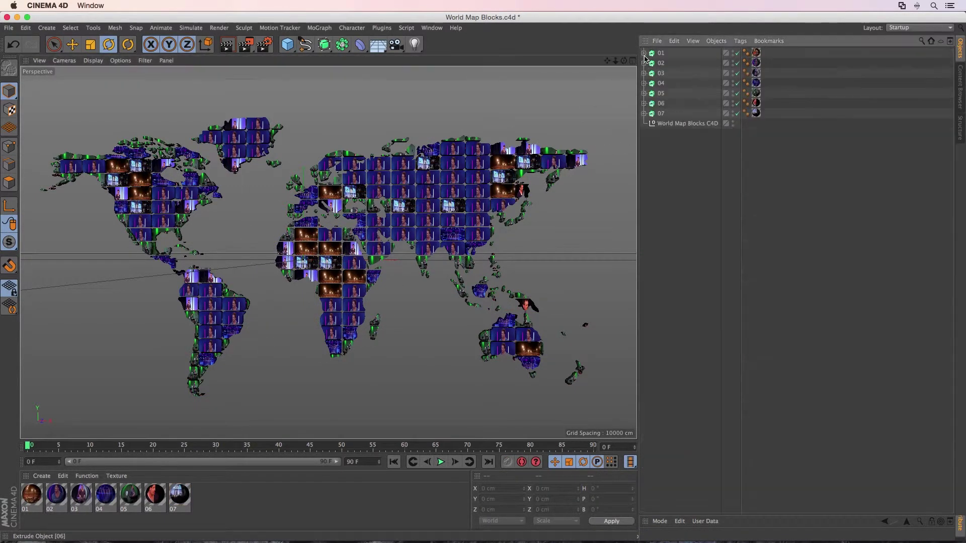
pyautogui.scroll(4, 299, 316)
pyautogui.scroll(8, 299, 316)
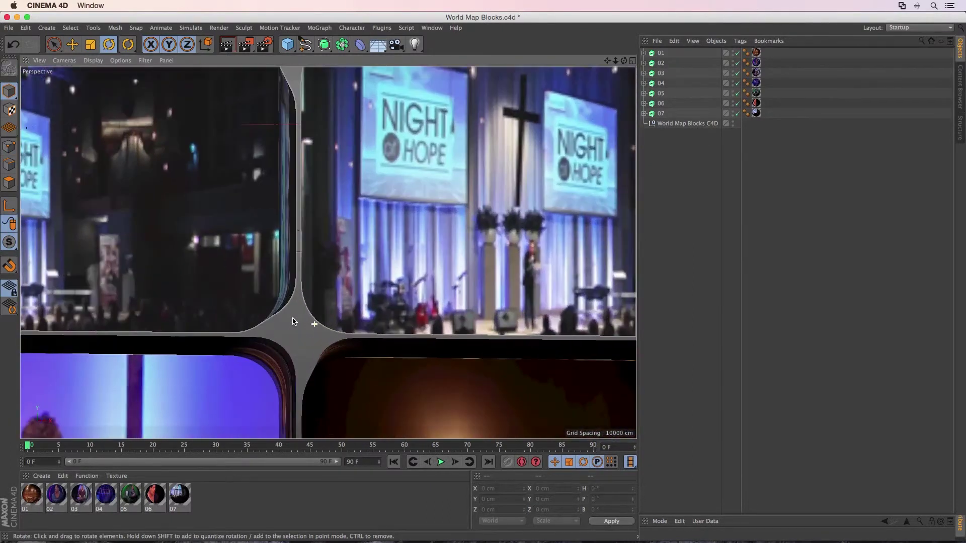
pyautogui.scroll(4, 294, 321)
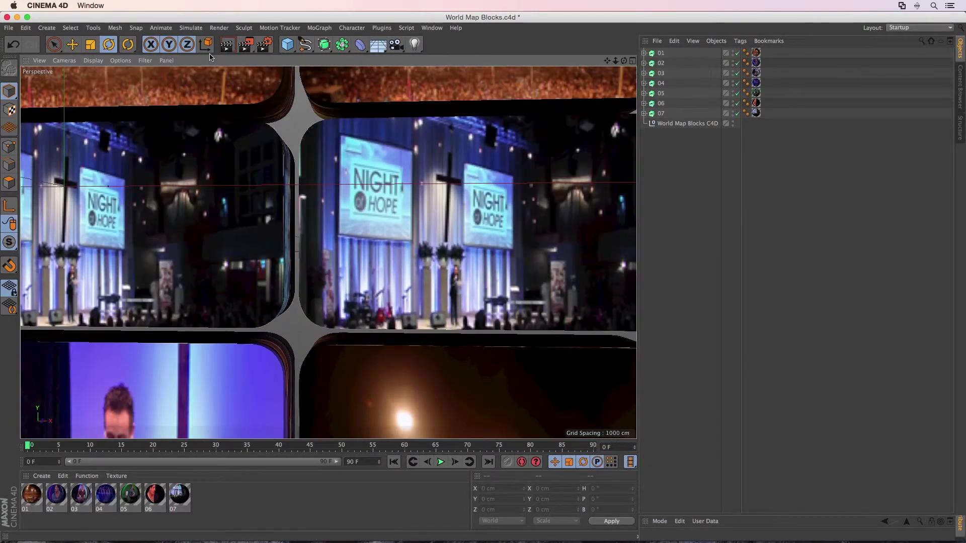
pyautogui.click(228, 45)
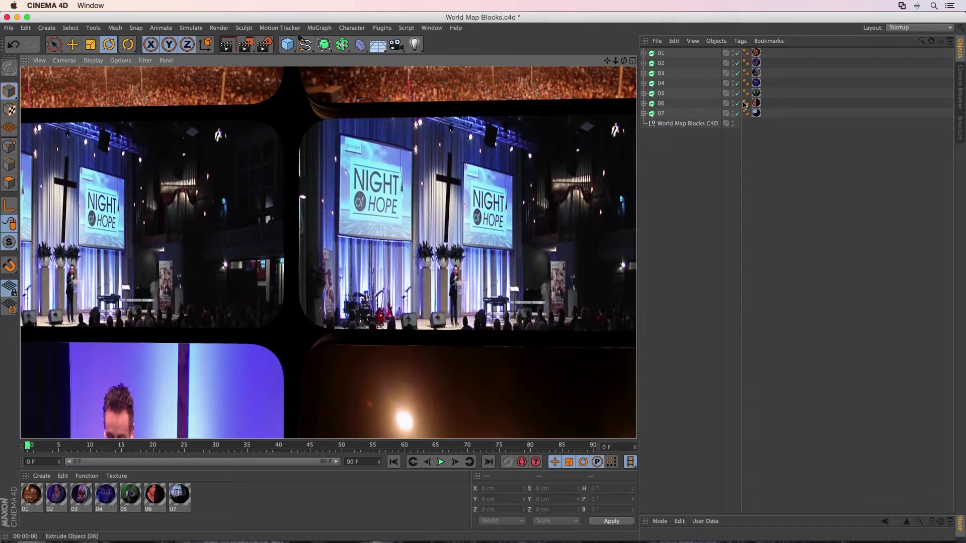
# Expand Extrude object 07, select Path 16 with the Live Selection tool active, and enlarge the attributes area.
pyautogui.click(661, 114)
pyautogui.click(645, 114)
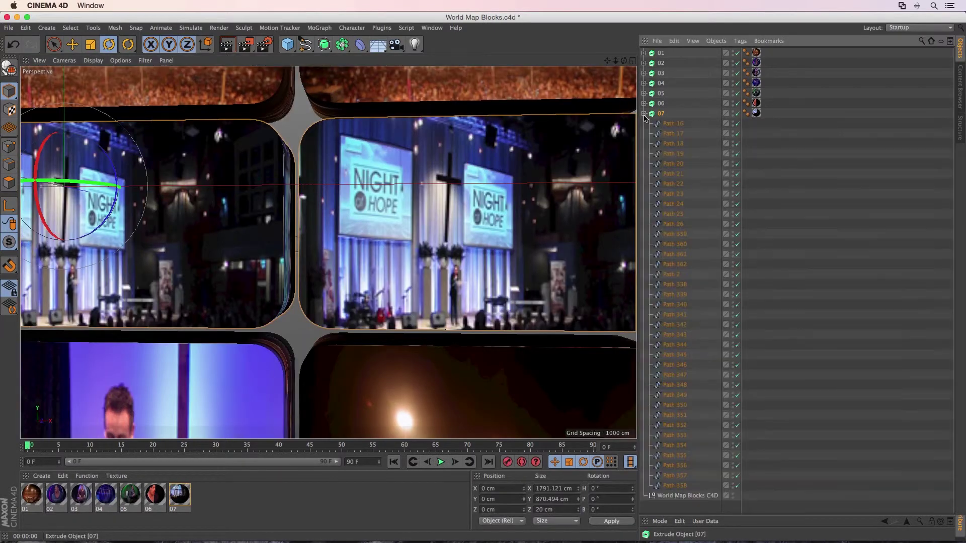
pyautogui.click(661, 126)
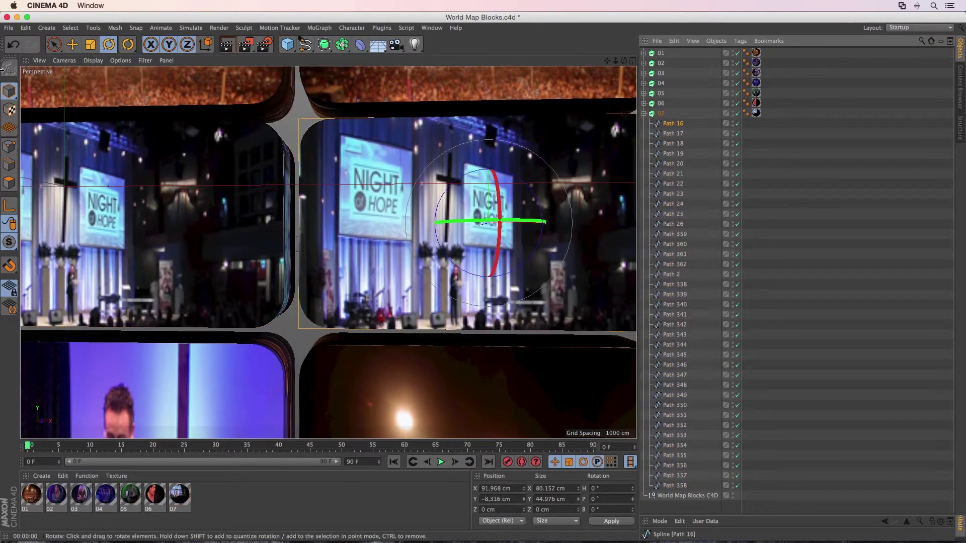
pyautogui.click(52, 45)
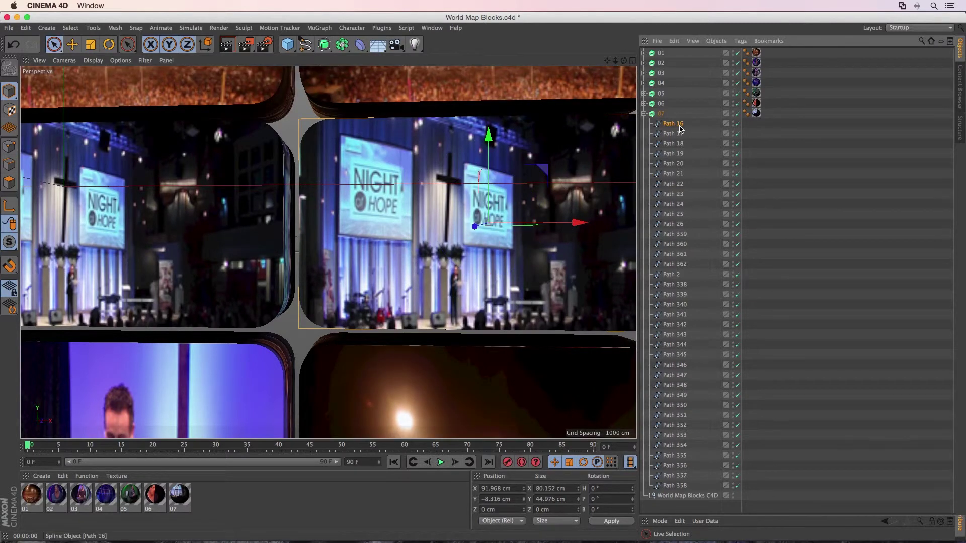
pyautogui.click(756, 112)
pyautogui.moveTo(768, 510); pyautogui.dragTo(761, 194)
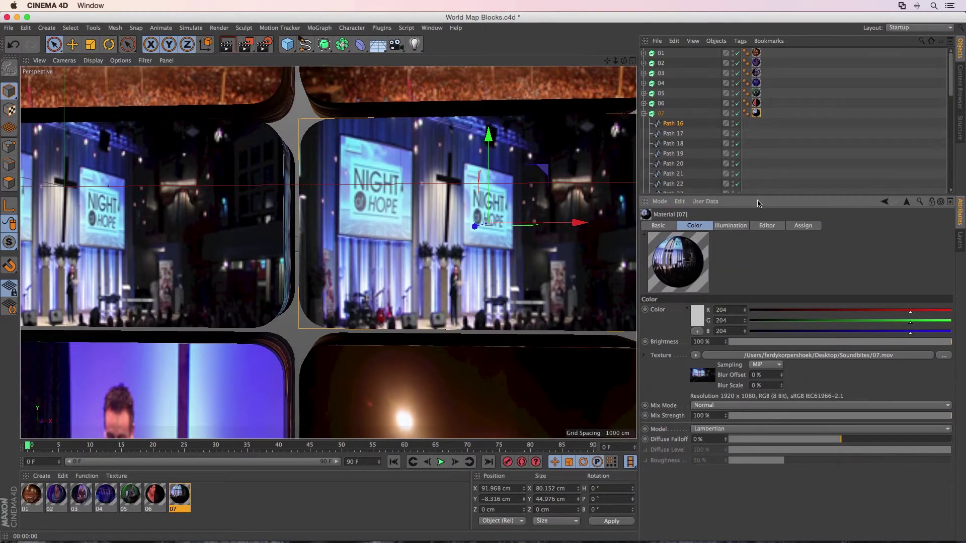
# Set Length V of the texture tag on Extrude object 07 to 60%.
pyautogui.click(757, 114)
pyautogui.click(418, 252)
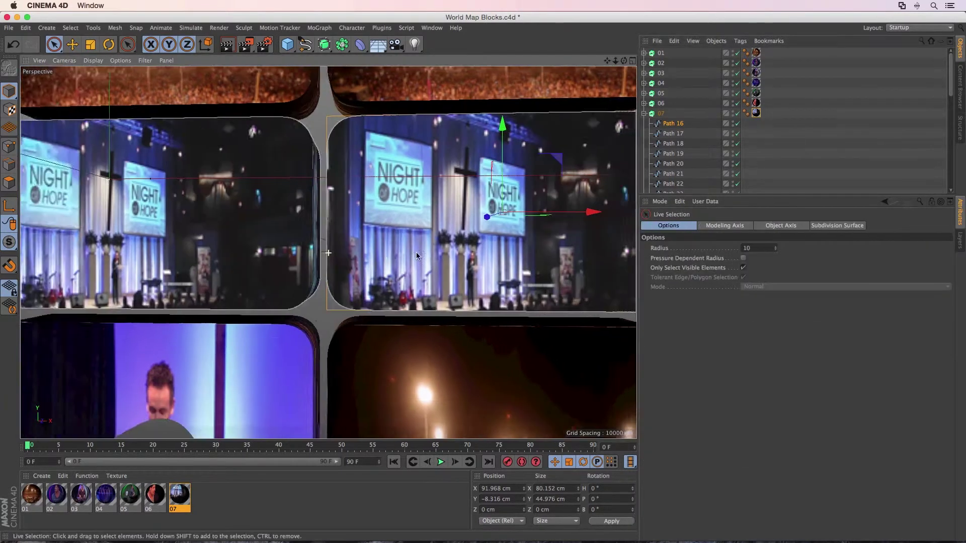
pyautogui.scroll(3, 313, 273)
pyautogui.scroll(4, 363, 248)
pyautogui.scroll(-5, 362, 248)
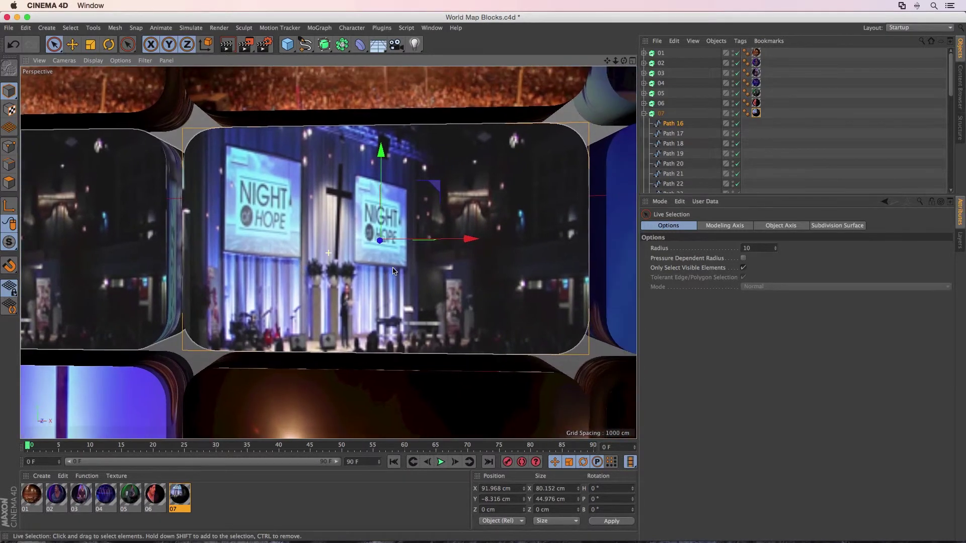
pyautogui.click(756, 114)
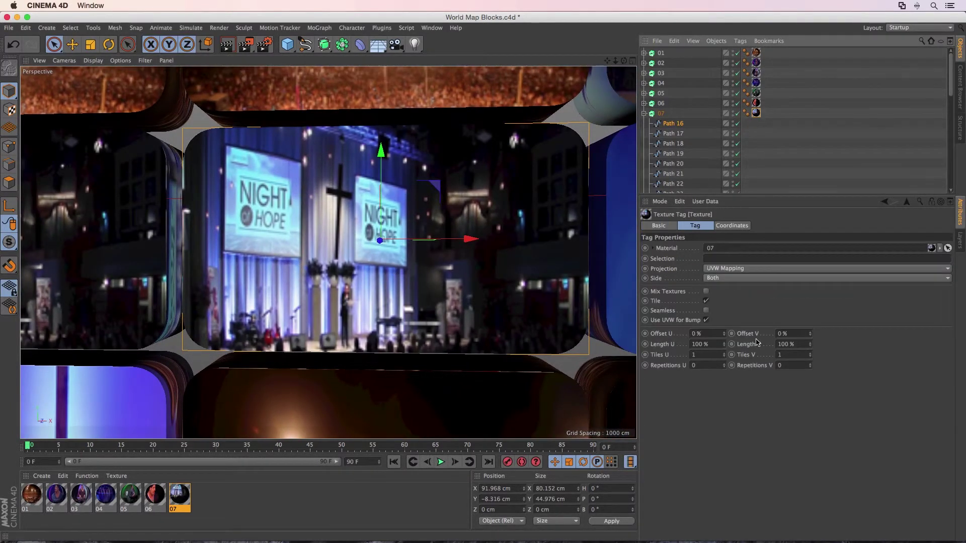
pyautogui.click(785, 345)
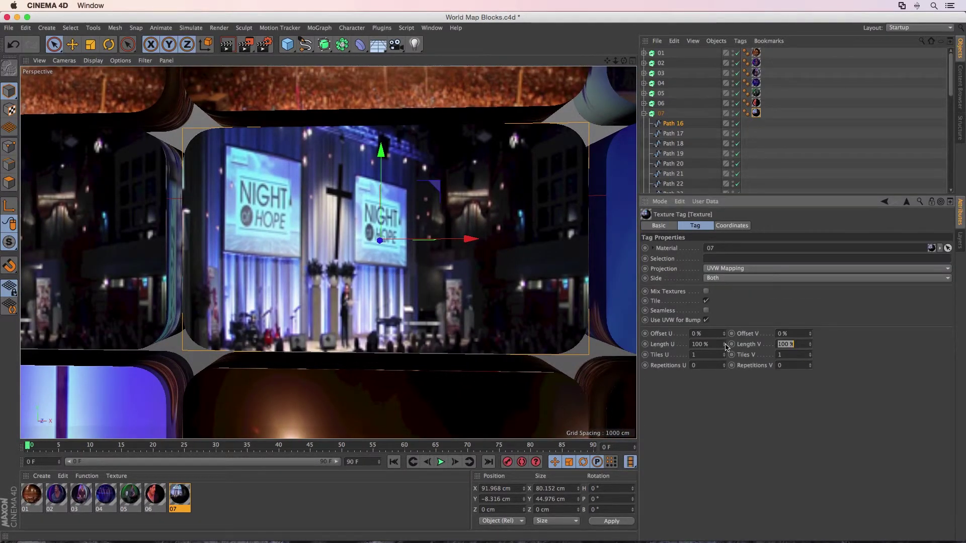
pyautogui.write('88')
pyautogui.press('Return')
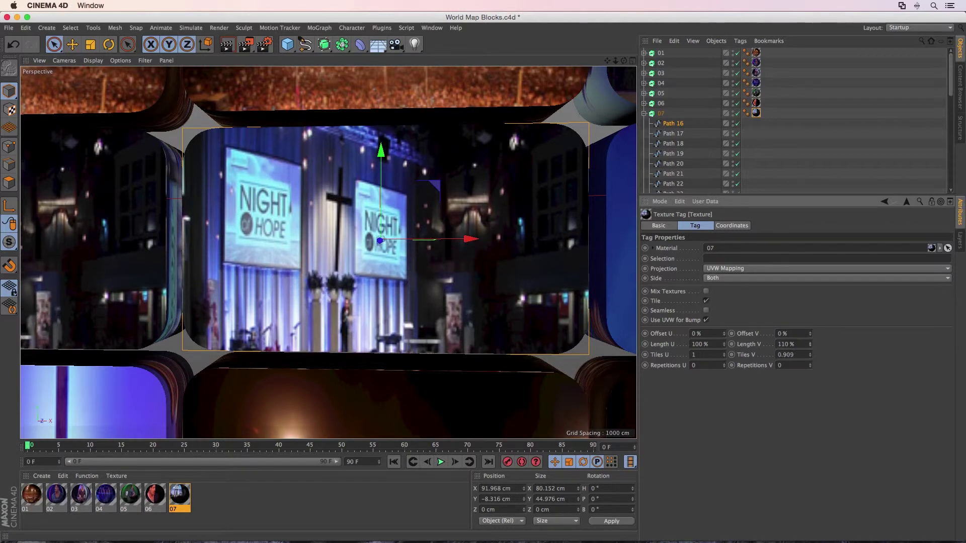
pyautogui.moveTo(810, 345); pyautogui.dragTo(768, 344)
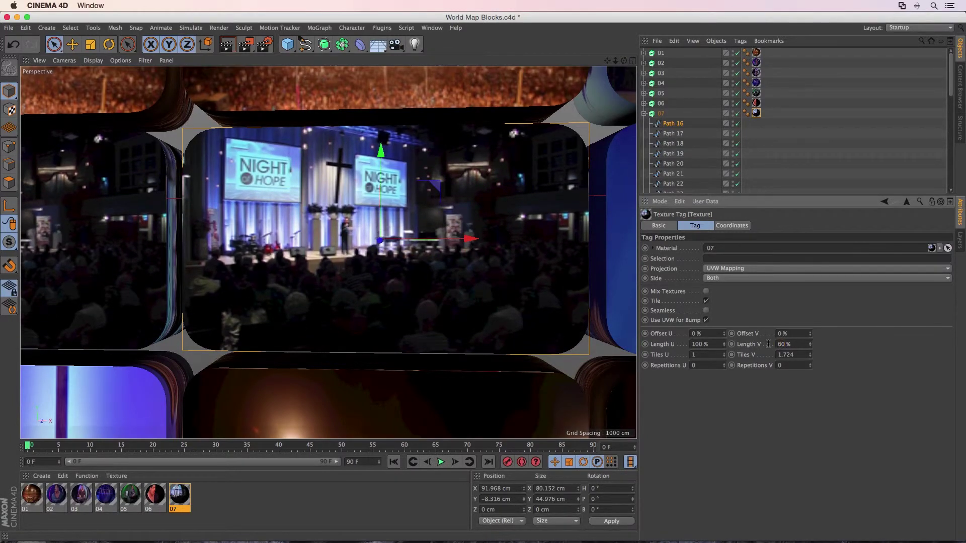
pyautogui.press('Tab')
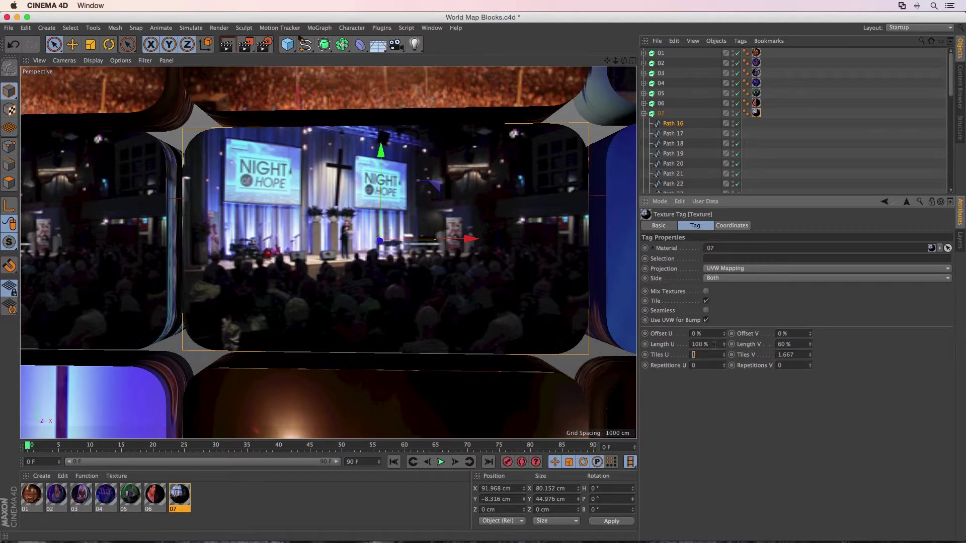
# Copy the Length V value from object 07's texture tag to the texture tags of Extrude objects 01 through 06.
pyautogui.rightClick(740, 349)
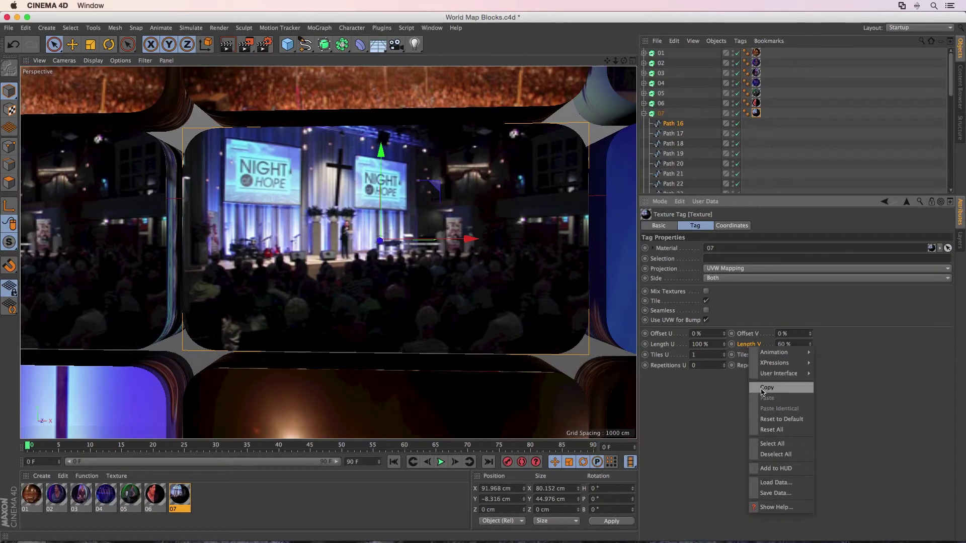
pyautogui.click(753, 236)
pyautogui.click(759, 134)
pyautogui.moveTo(775, 105); pyautogui.dragTo(757, 50)
pyautogui.rightClick(743, 346)
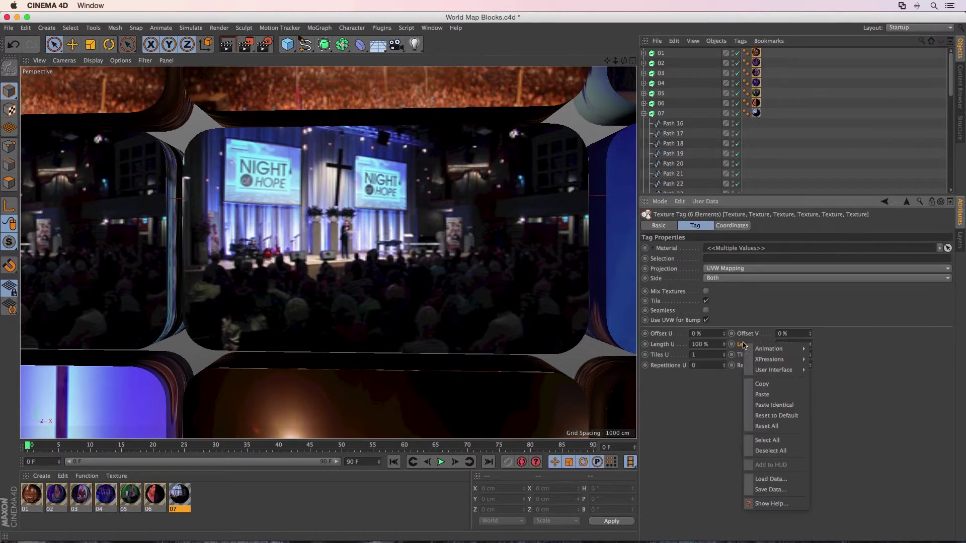
pyautogui.click(770, 396)
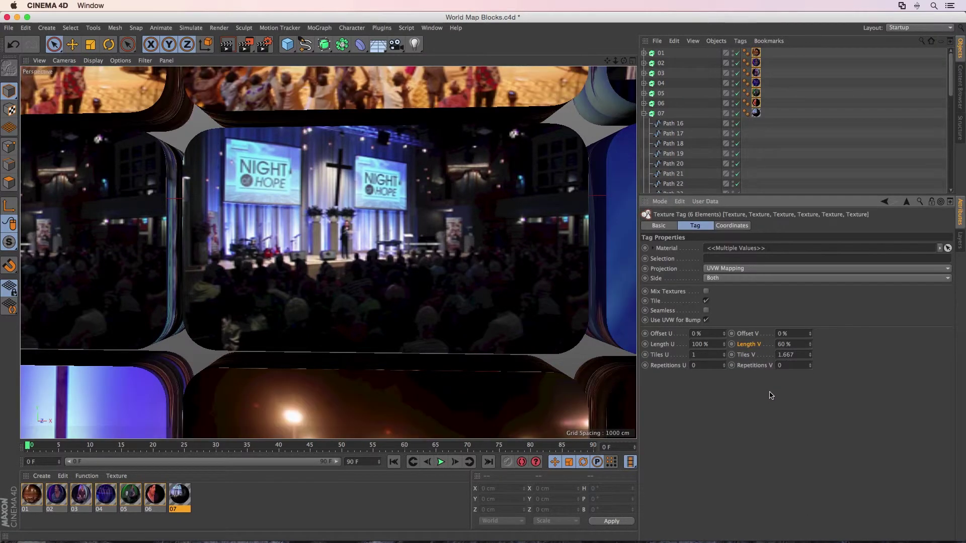
pyautogui.scroll(-5, 424, 177)
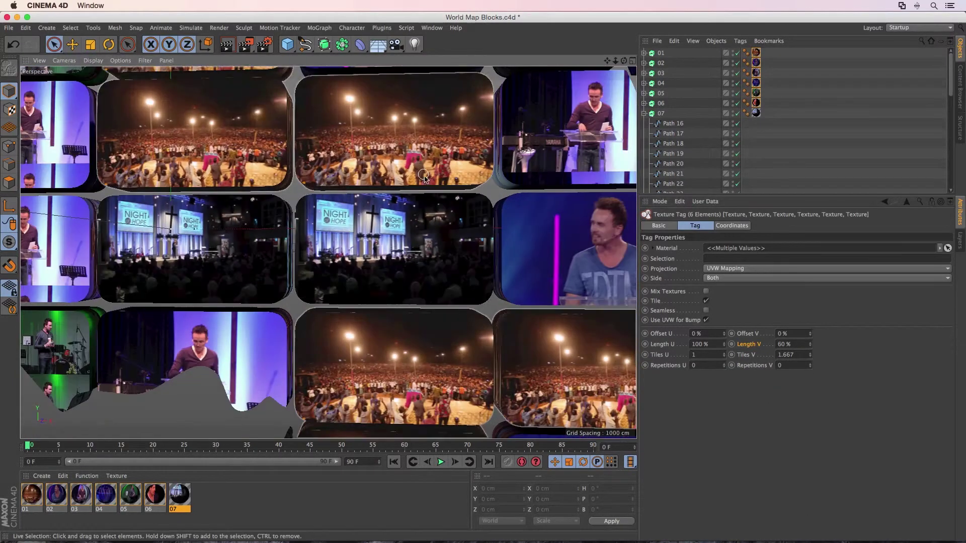
pyautogui.scroll(-10, 424, 177)
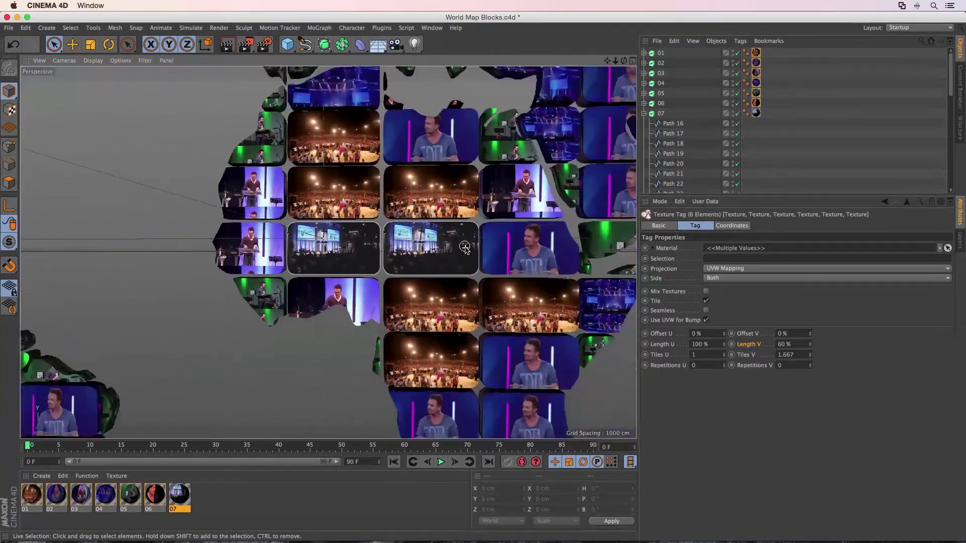
pyautogui.scroll(-3, 465, 248)
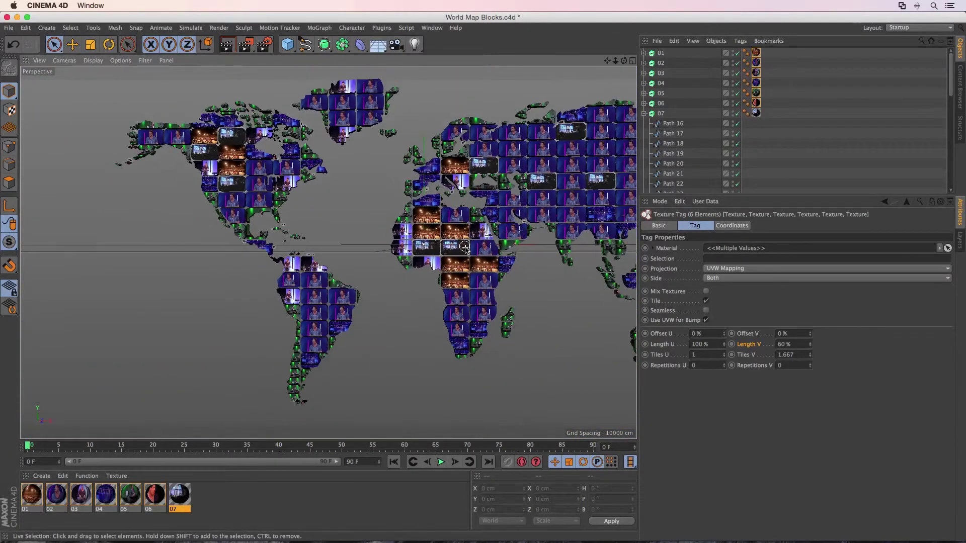
pyautogui.click(783, 146)
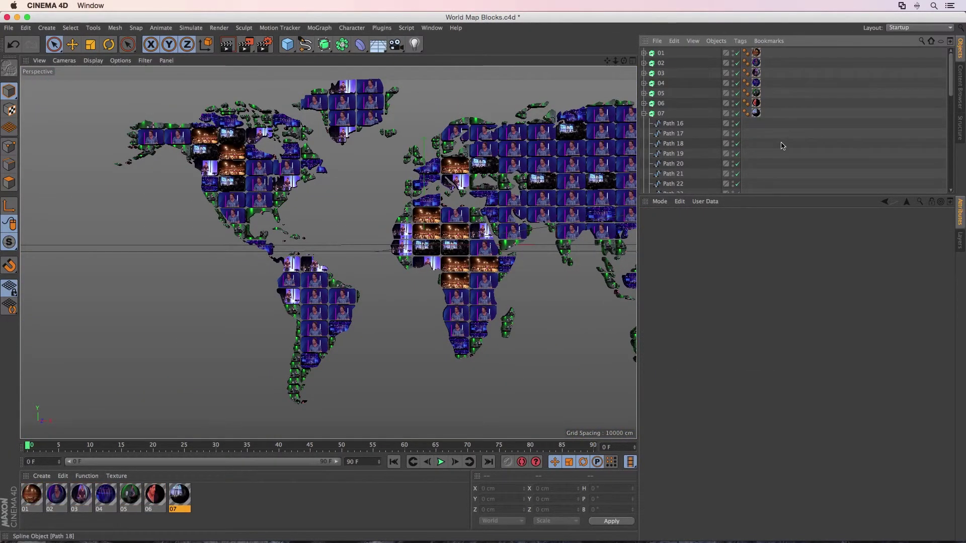
# Create a material named Lum with Color and Reflectance disabled and Luminance enabled.
pyautogui.click(42, 476)
pyautogui.click(52, 400)
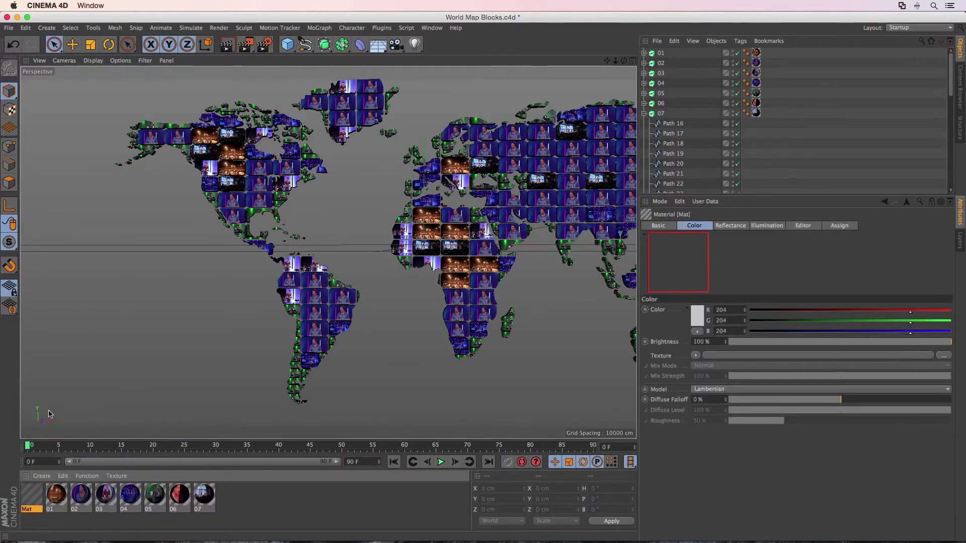
pyautogui.doubleClick(31, 495)
pyautogui.write('Lum')
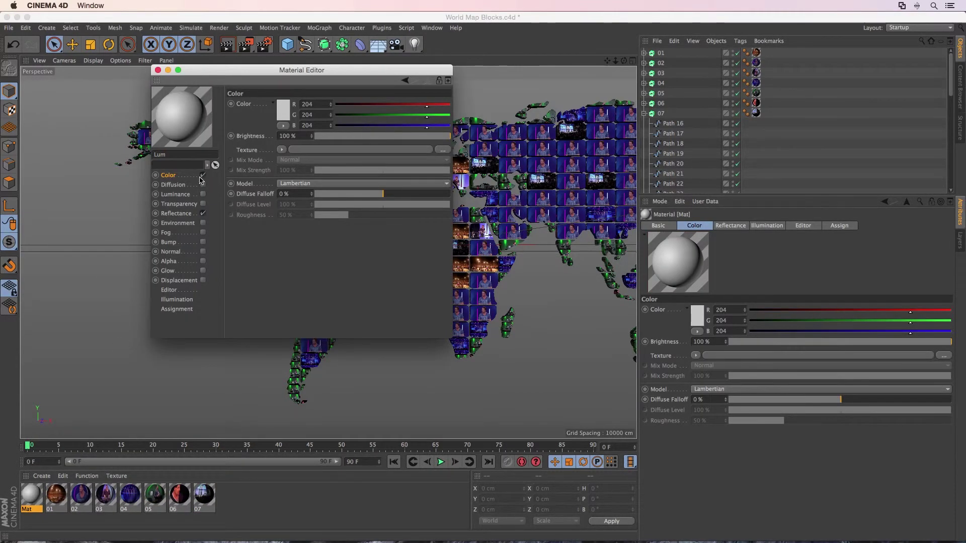
pyautogui.click(203, 175)
pyautogui.click(202, 214)
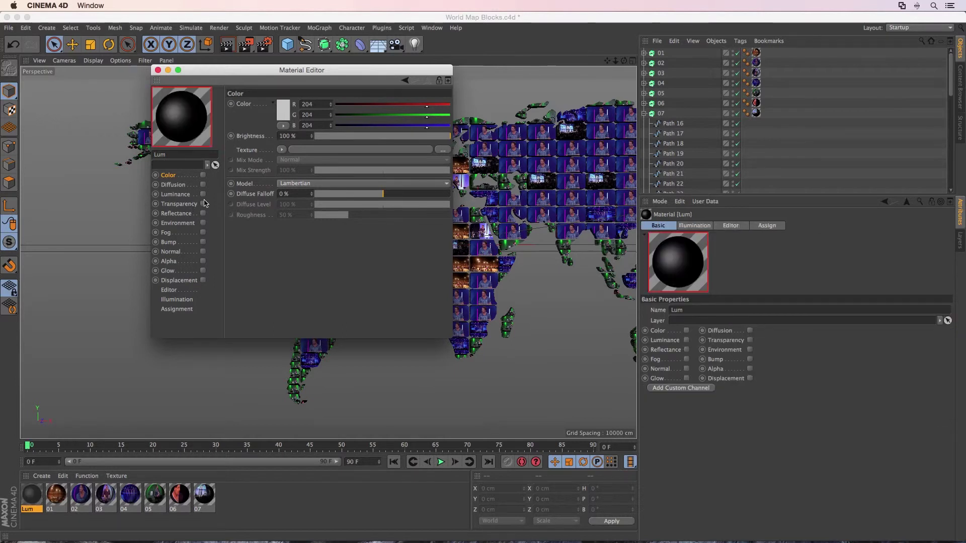
pyautogui.click(203, 194)
# Set Lum's luminance color to pure red (255, 0, 0) with 200% brightness and close the material editor.
pyautogui.moveTo(434, 115); pyautogui.dragTo(333, 116)
pyautogui.click(333, 126)
pyautogui.doubleClick(282, 135)
pyautogui.write('200')
pyautogui.press('Return')
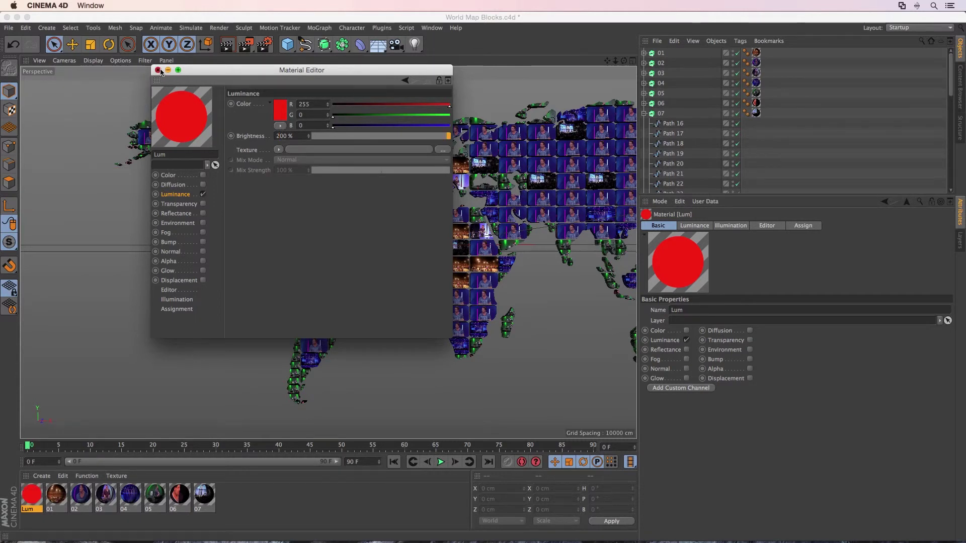
pyautogui.click(158, 70)
# Apply Lum to Extrude object 01 ahead of its movie texture tag, and restrict the movie texture to selection C1.
pyautogui.moveTo(33, 499); pyautogui.dragTo(671, 53)
pyautogui.moveTo(766, 55); pyautogui.dragTo(753, 52)
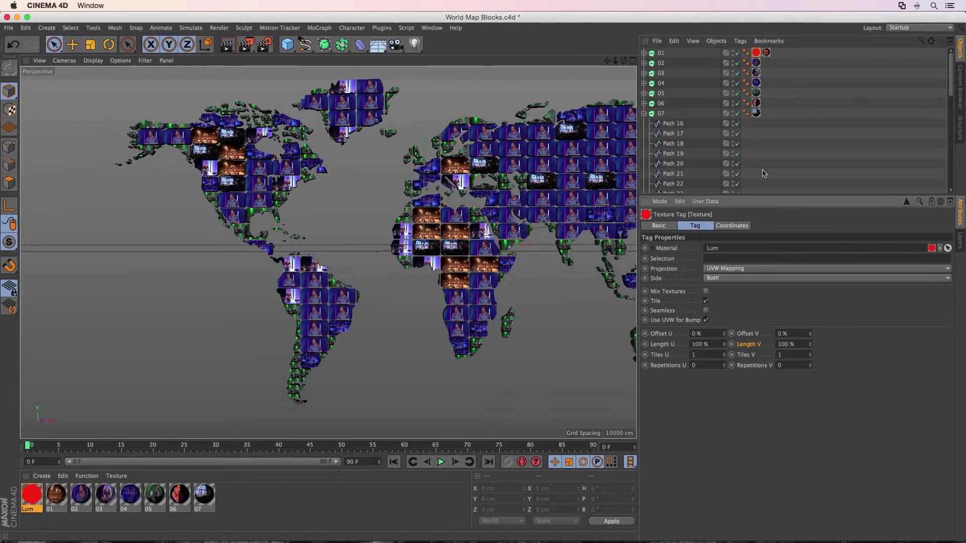
pyautogui.click(766, 53)
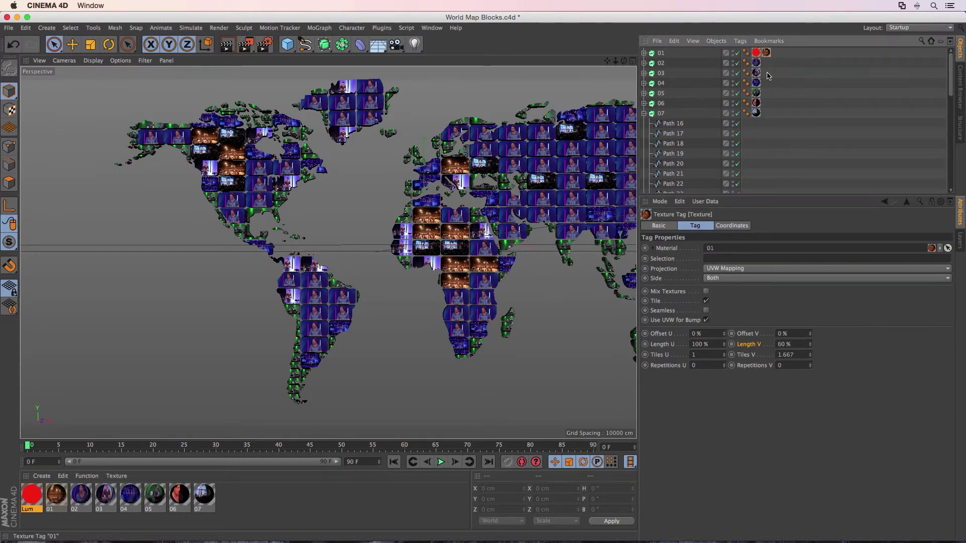
pyautogui.click(717, 257)
pyautogui.write('C')
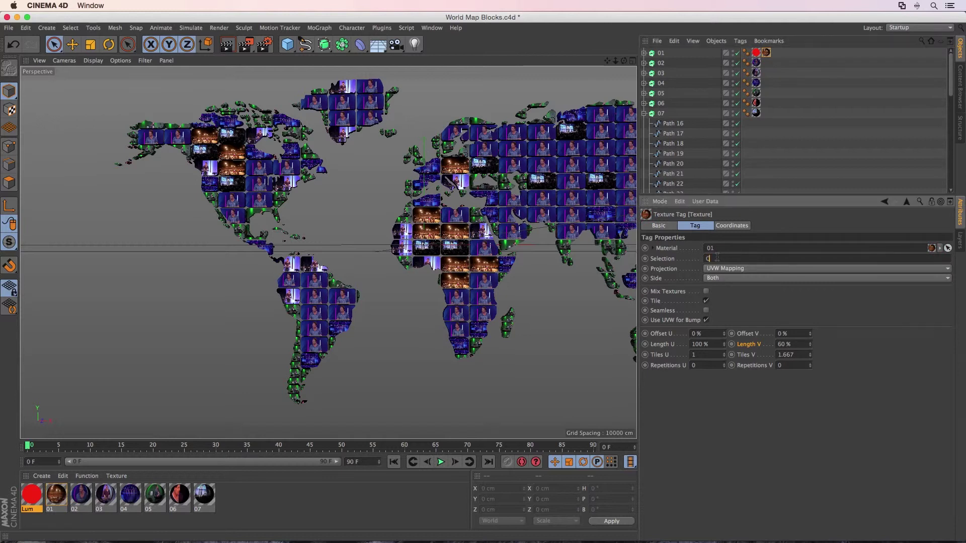
pyautogui.write('1')
pyautogui.scroll(5, 472, 259)
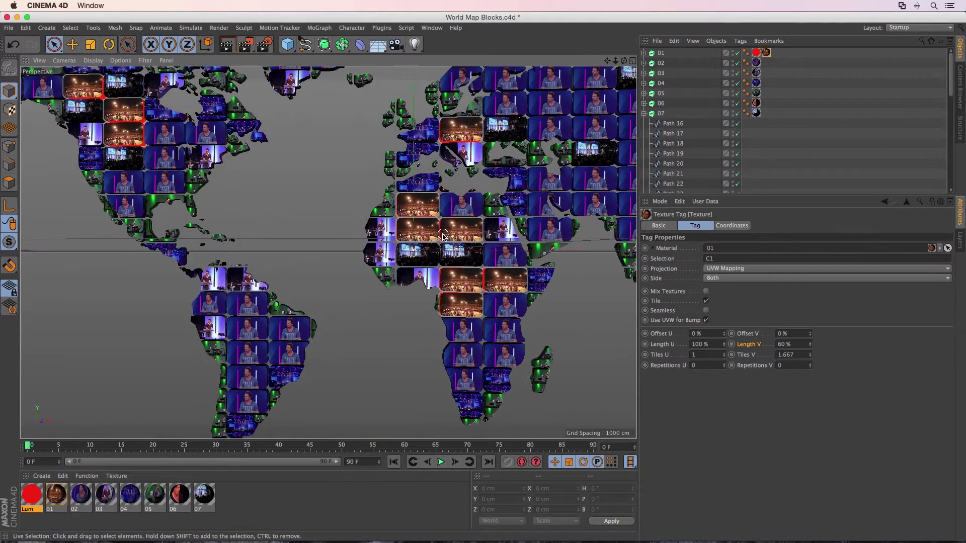
pyautogui.scroll(4, 443, 234)
pyautogui.moveTo(443, 234); pyautogui.dragTo(417, 237)
pyautogui.scroll(-10, 460, 240)
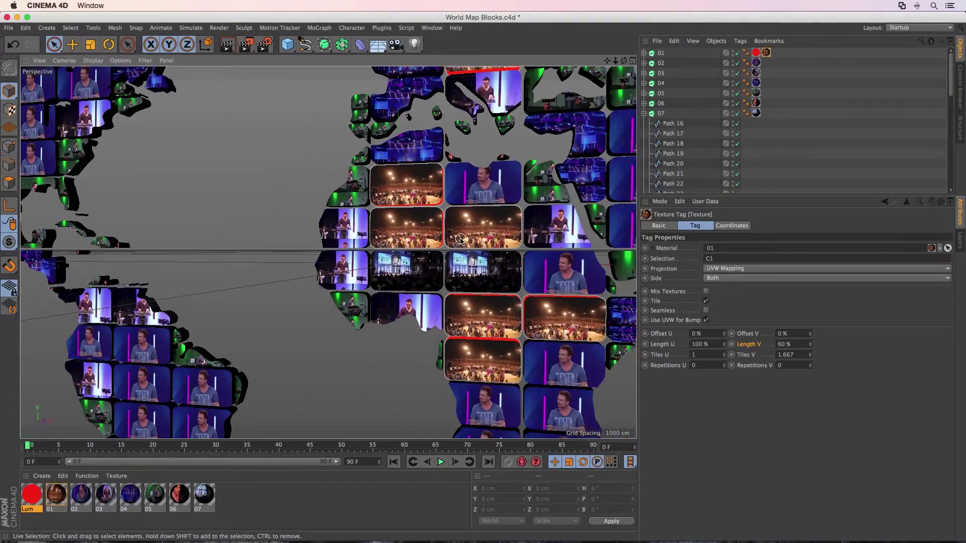
# Apply Lum to Extrude objects 02 through 07, placing each Lum tag ahead of the object's movie texture tag.
pyautogui.click(755, 53)
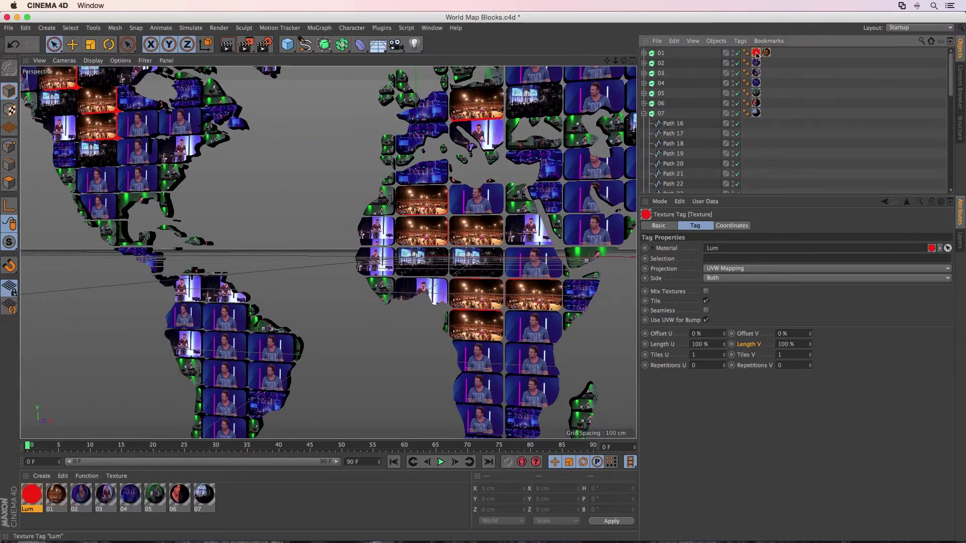
pyautogui.moveTo(32, 494); pyautogui.dragTo(662, 63)
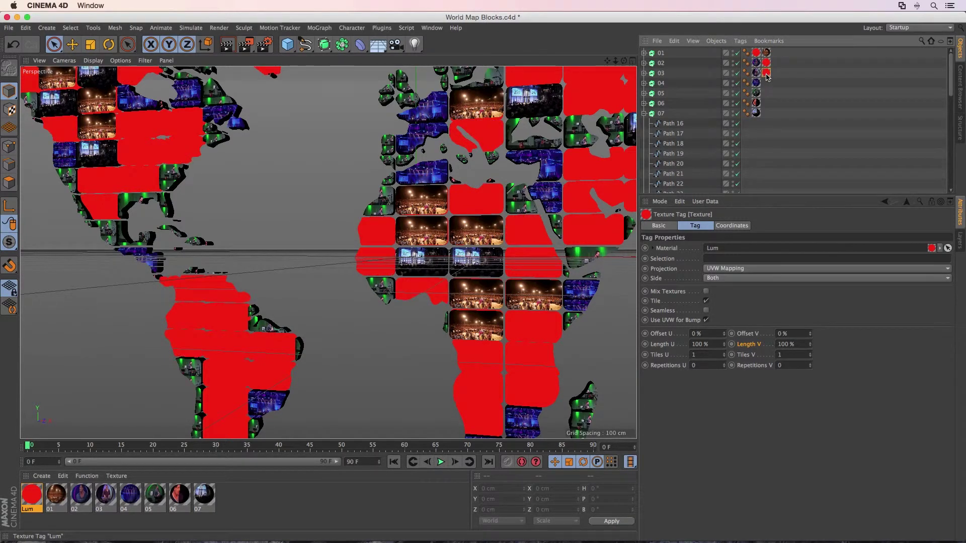
pyautogui.moveTo(766, 86)
pyautogui.mouseDown()
pyautogui.moveTo(766, 119)
pyautogui.moveTo(753, 115)
pyautogui.moveTo(765, 99)
pyautogui.moveTo(755, 93)
pyautogui.mouseUp()
# Restrict the movie texture on Extrude object 02 to selection C1.
pyautogui.click(764, 64)
pyautogui.click(766, 62)
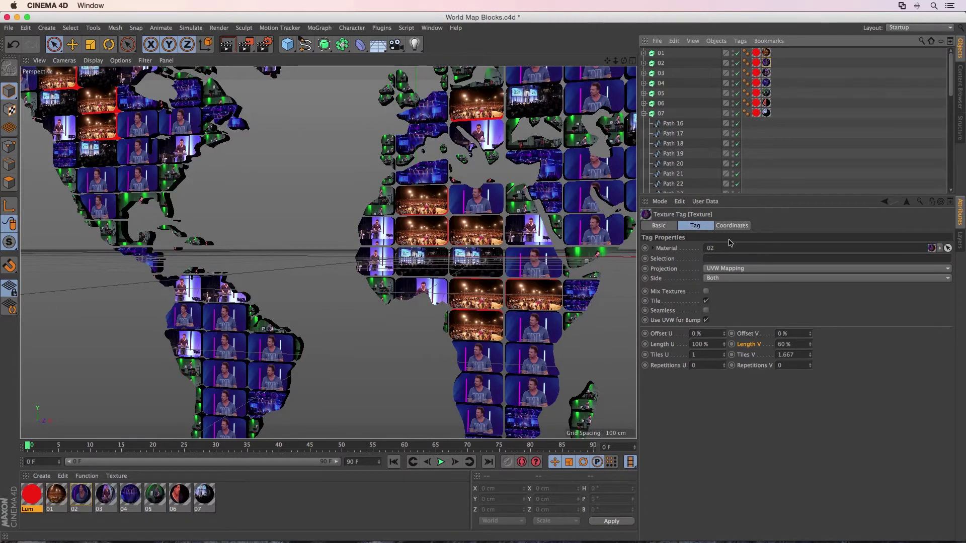
pyautogui.click(727, 256)
pyautogui.press('Return')
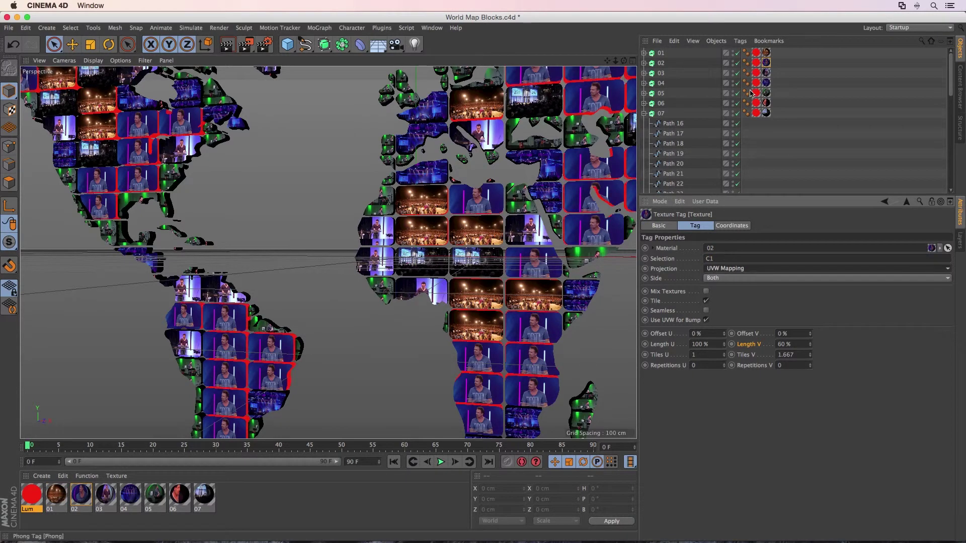
# Restrict the movie textures on Extrude objects 03 and 04 to selection C1.
pyautogui.click(766, 73)
pyautogui.click(731, 258)
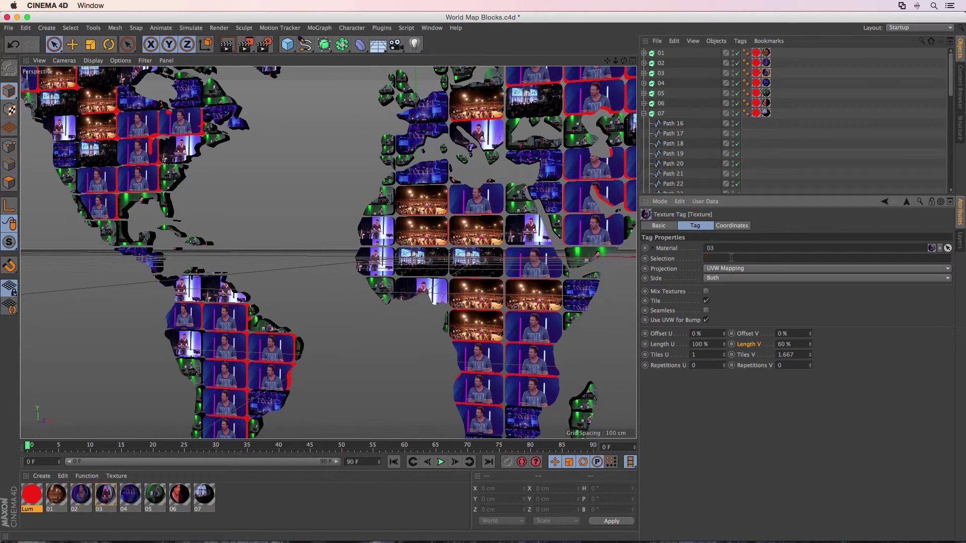
pyautogui.press('Return')
pyautogui.click(766, 82)
pyautogui.click(723, 258)
pyautogui.write('C1')
pyautogui.press('Return')
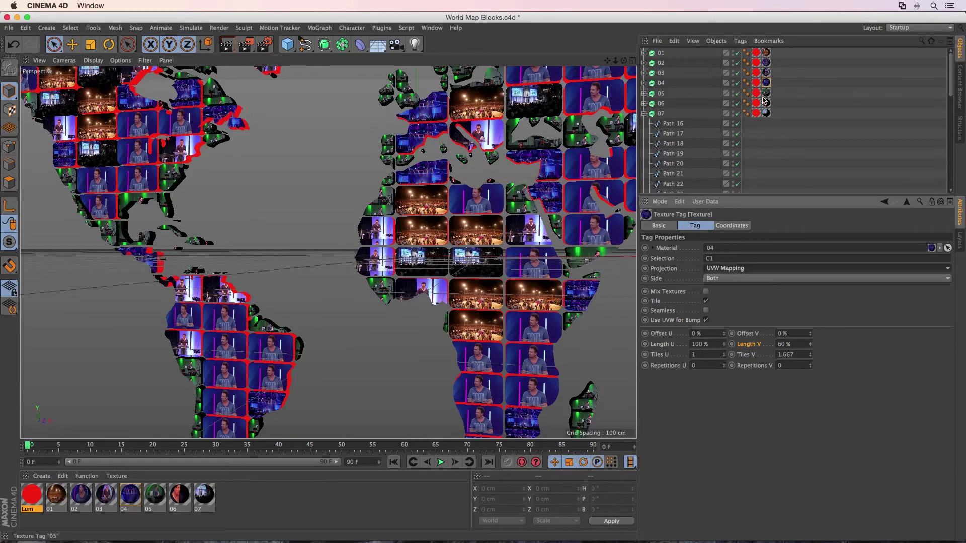
# Restrict the movie textures on Extrude objects 05 and 06 to selection C1 and save the project.
pyautogui.click(765, 93)
pyautogui.click(728, 257)
pyautogui.write('C')
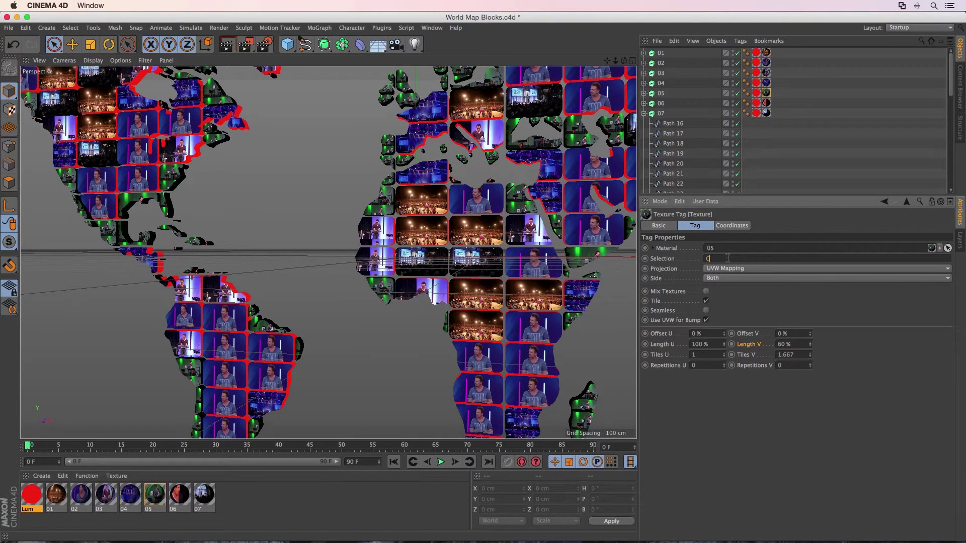
pyautogui.write('1')
pyautogui.press('Return')
pyautogui.click(766, 103)
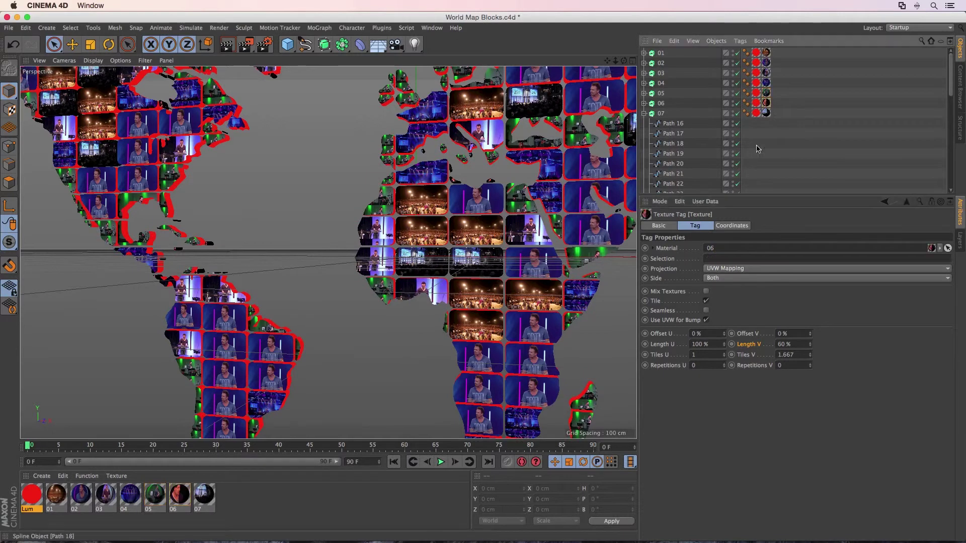
pyautogui.click(730, 258)
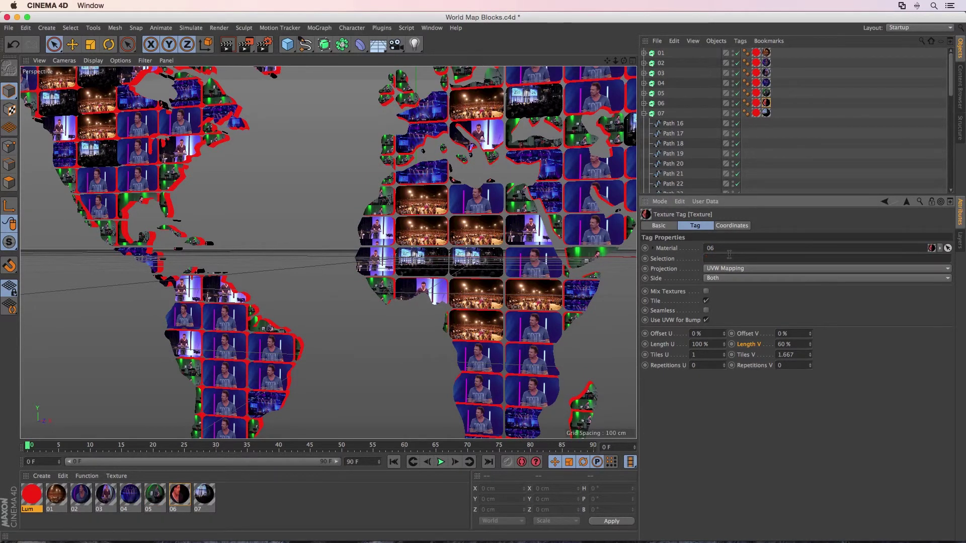
pyautogui.write('C1')
pyautogui.press('Return')
pyautogui.press('super+s')
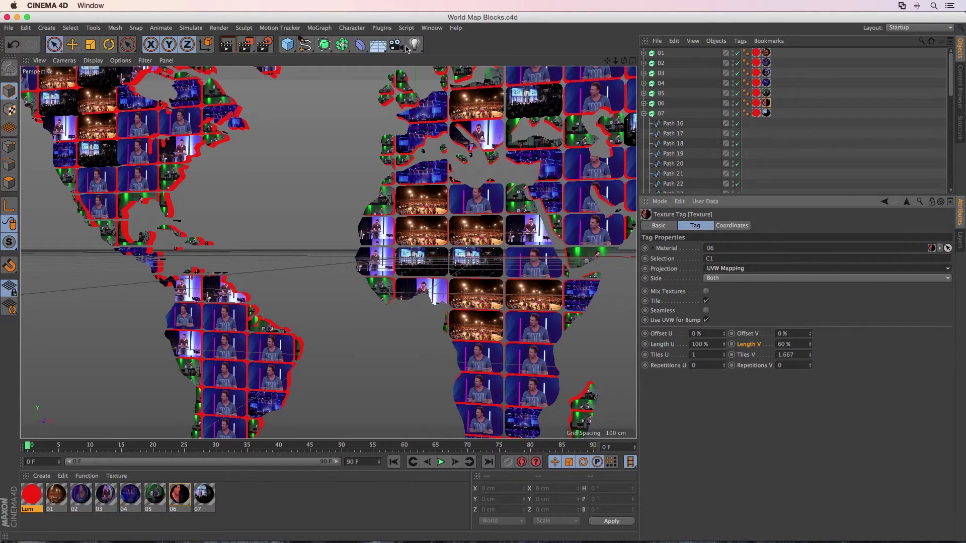
# Add a target camera to the scene and look through it in the viewport, with object 07's hierarchy collapsed.
pyautogui.moveTo(395, 48); pyautogui.dragTo(441, 93)
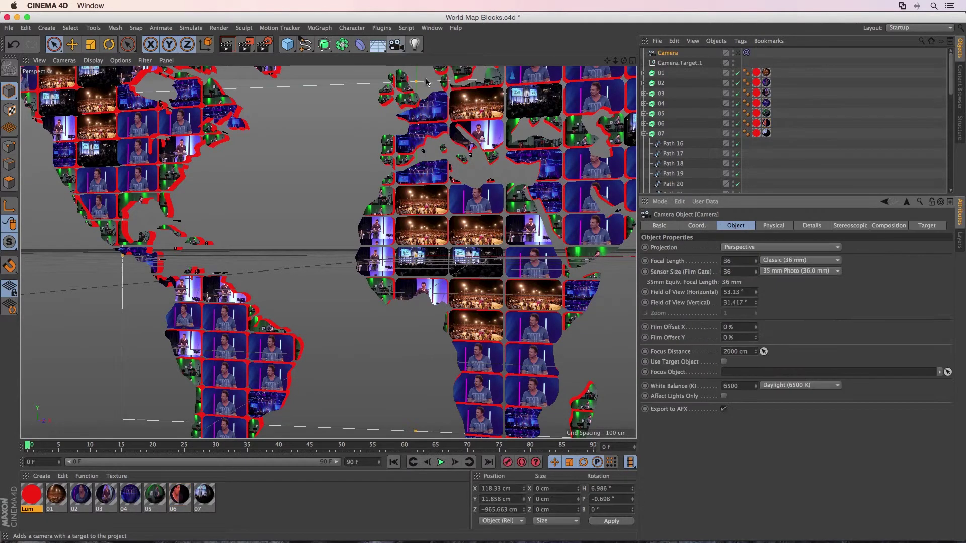
pyautogui.click(645, 133)
pyautogui.click(677, 65)
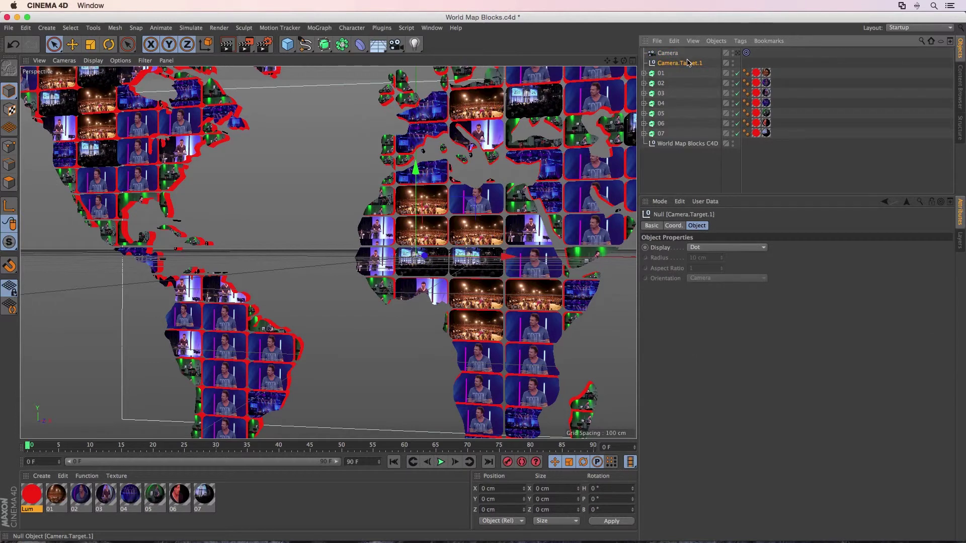
pyautogui.click(745, 53)
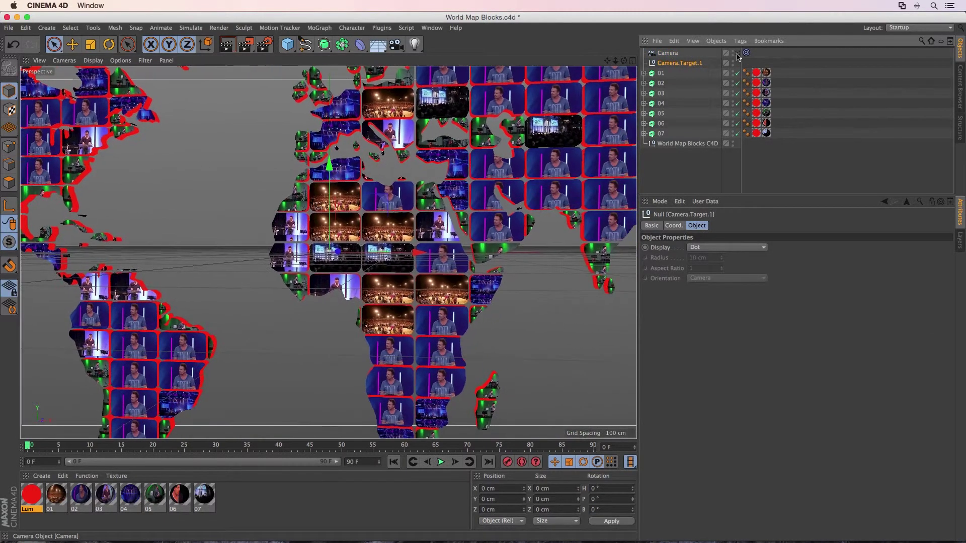
# Centre the camera at X 0 cm and Y 0 cm, pull it back to Z -2076.663 cm, and save the project.
pyautogui.click(671, 55)
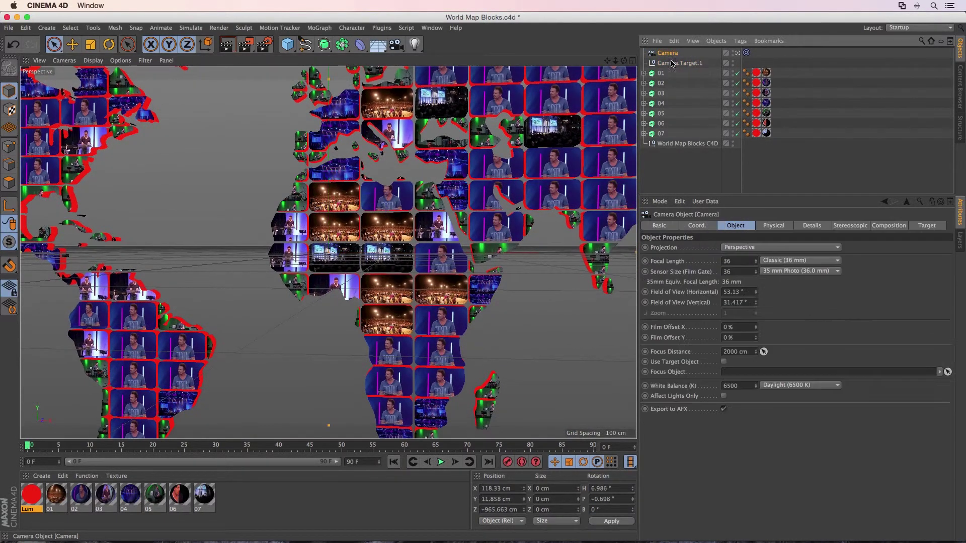
pyautogui.click(699, 226)
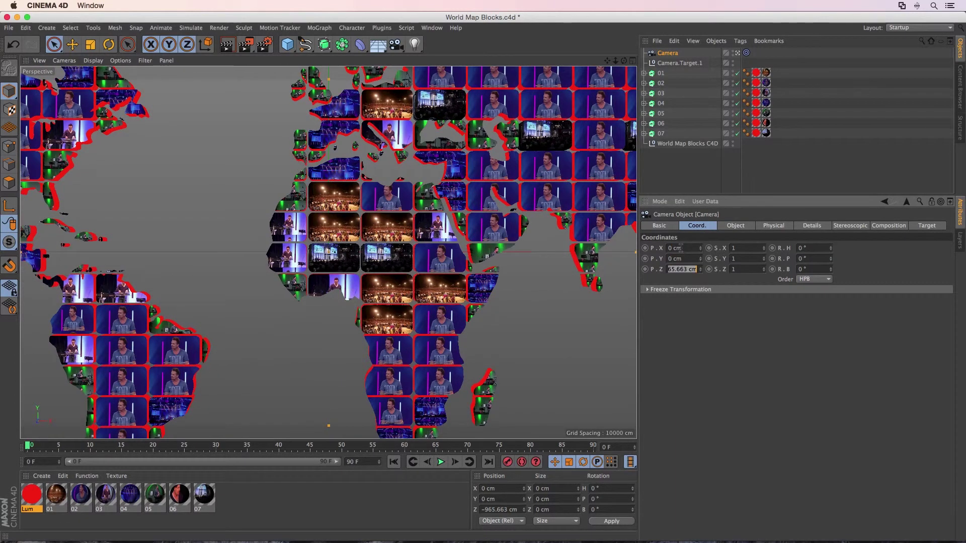
pyautogui.moveTo(700, 269); pyautogui.dragTo(700, 196)
pyautogui.press('super+s')
# Set the project to 24 FPS with maximum time and preview maximum time at 150 frames, and save.
pyautogui.click(526, 380)
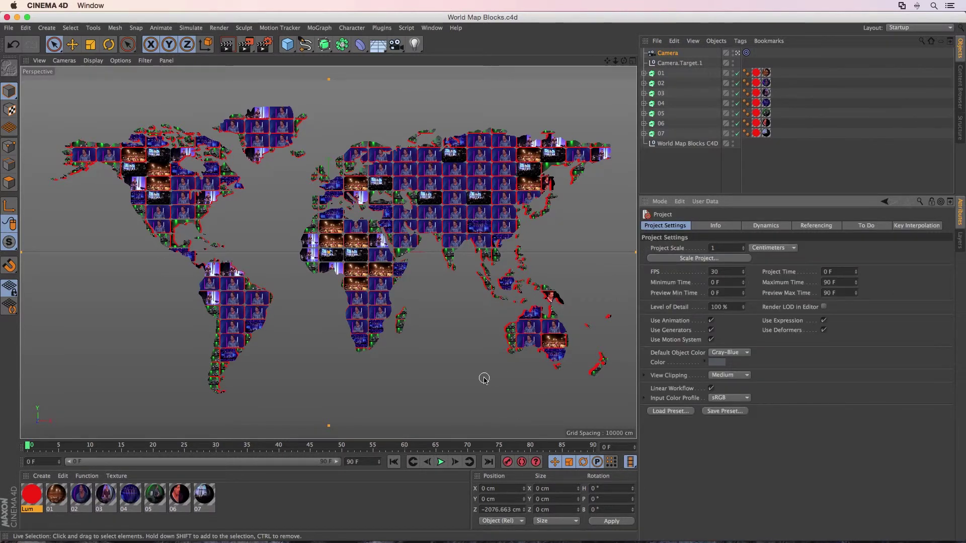
pyautogui.write('24')
pyautogui.press('Return')
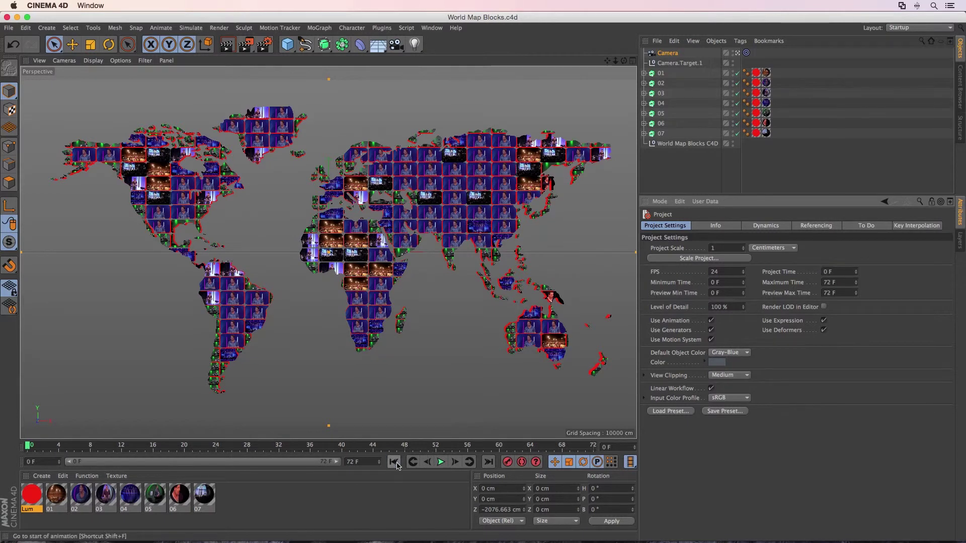
pyautogui.click(829, 283)
pyautogui.press('Tab')
pyautogui.write('1')
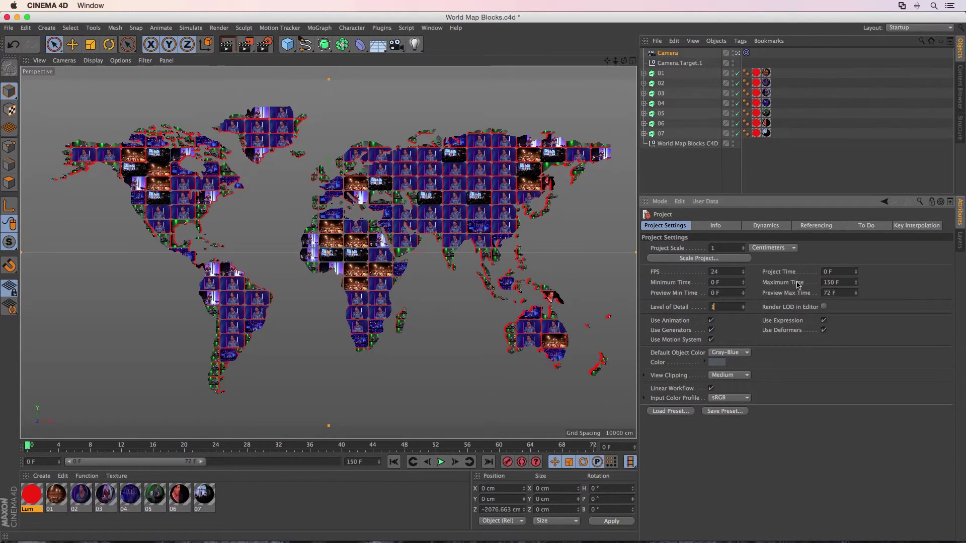
pyautogui.write('50')
pyautogui.press('Return')
pyautogui.press('super+s')
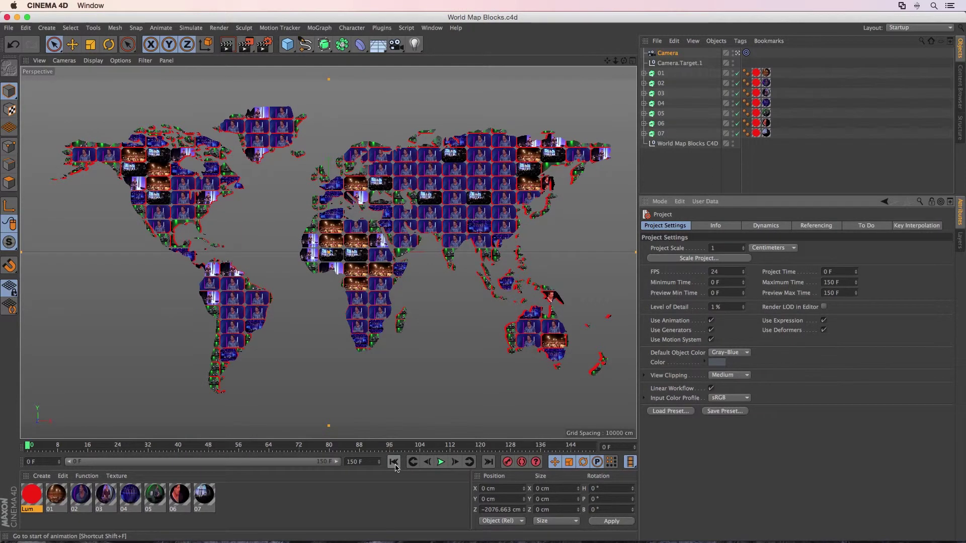
# Set the camera's X position to -1000 cm and keyframe it at frame 0.
pyautogui.click(669, 53)
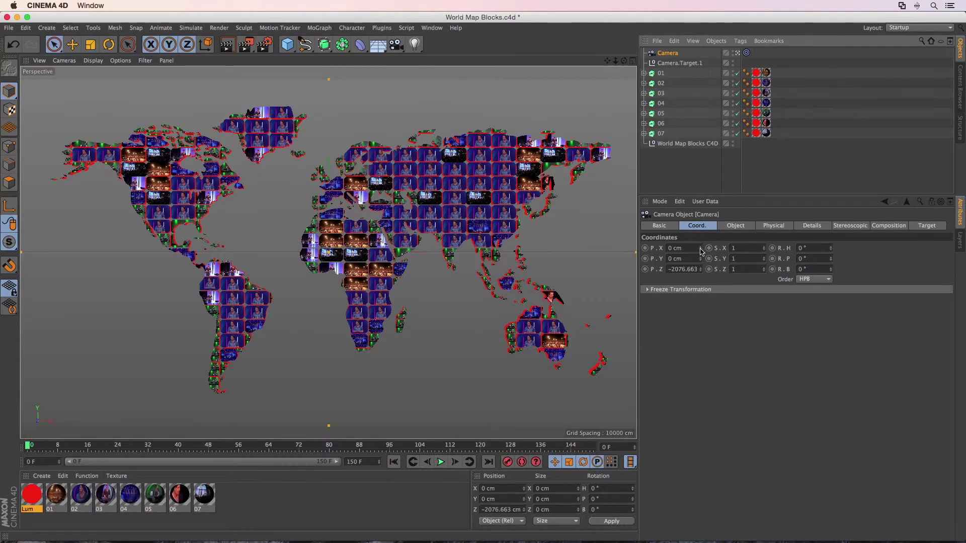
pyautogui.click(677, 248)
pyautogui.write('-1000')
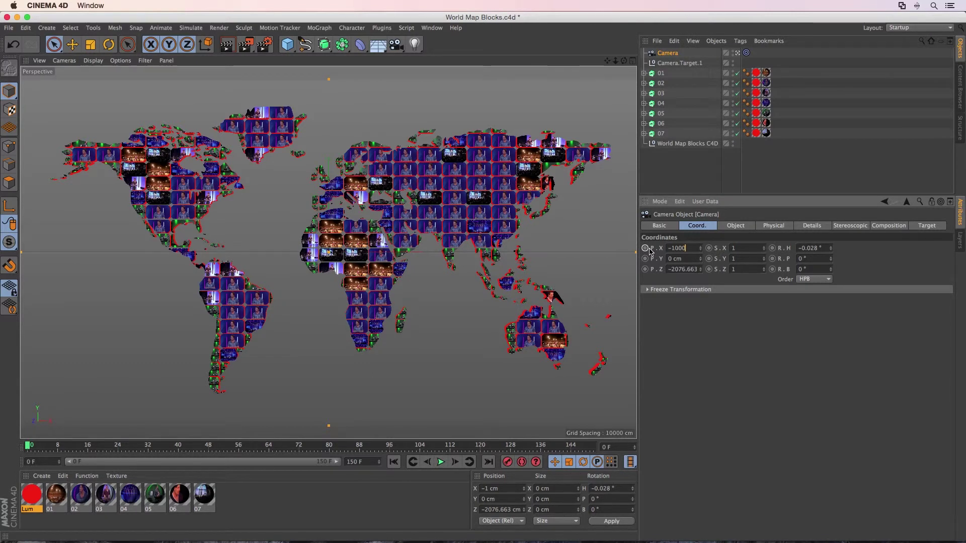
pyautogui.press('Tab')
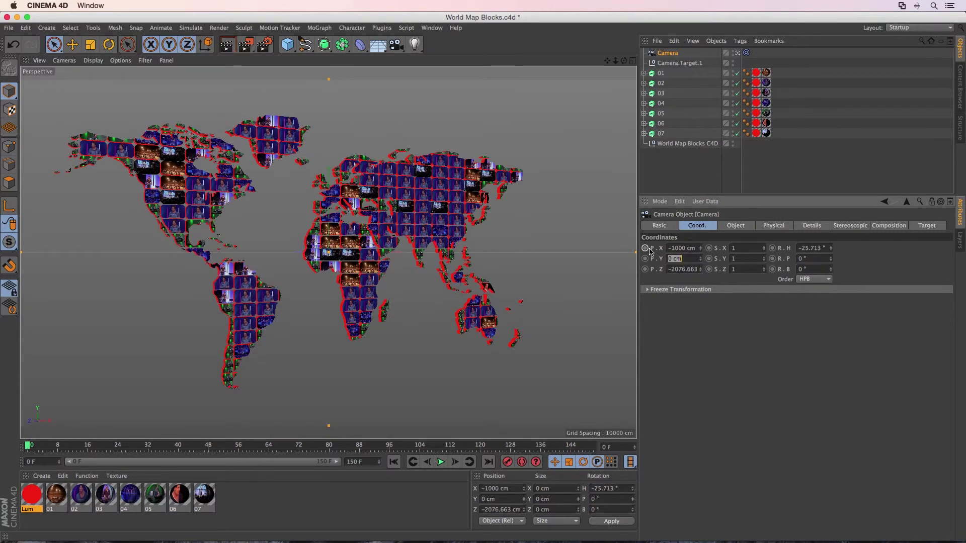
pyautogui.click(645, 249)
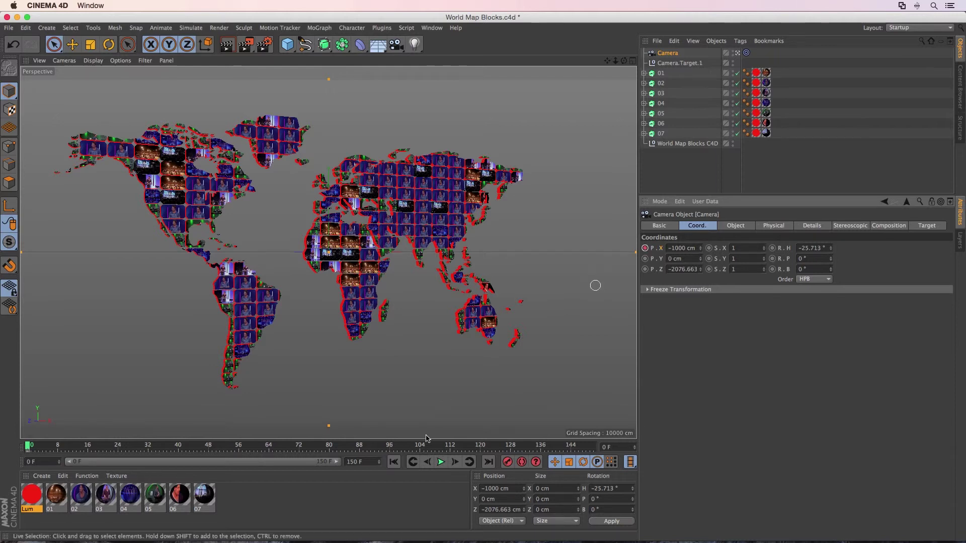
# Keyframe the camera's X position at 0 cm on frame 150, then save the project and play the animation.
pyautogui.click(571, 446)
pyautogui.moveTo(571, 446); pyautogui.dragTo(603, 446)
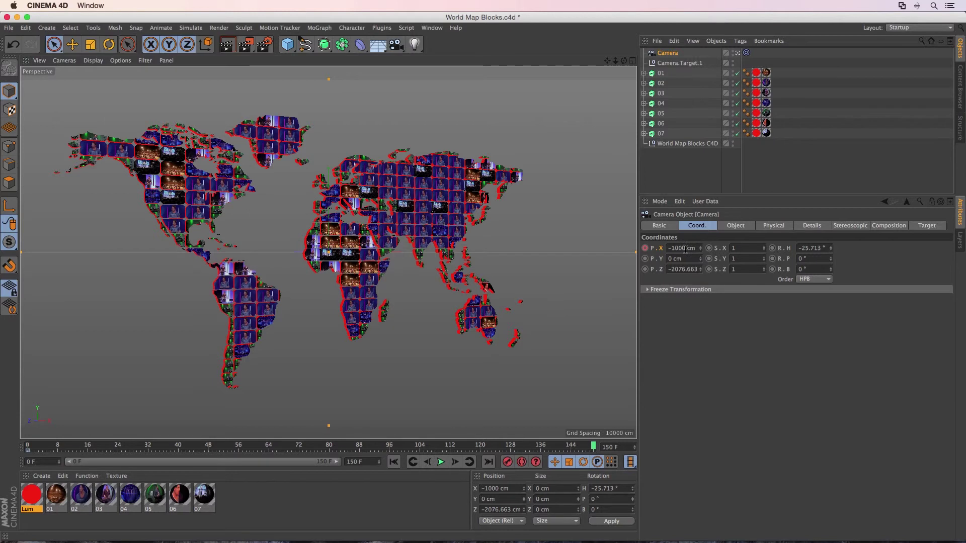
pyautogui.doubleClick(667, 248)
pyautogui.write('0')
pyautogui.press('Tab')
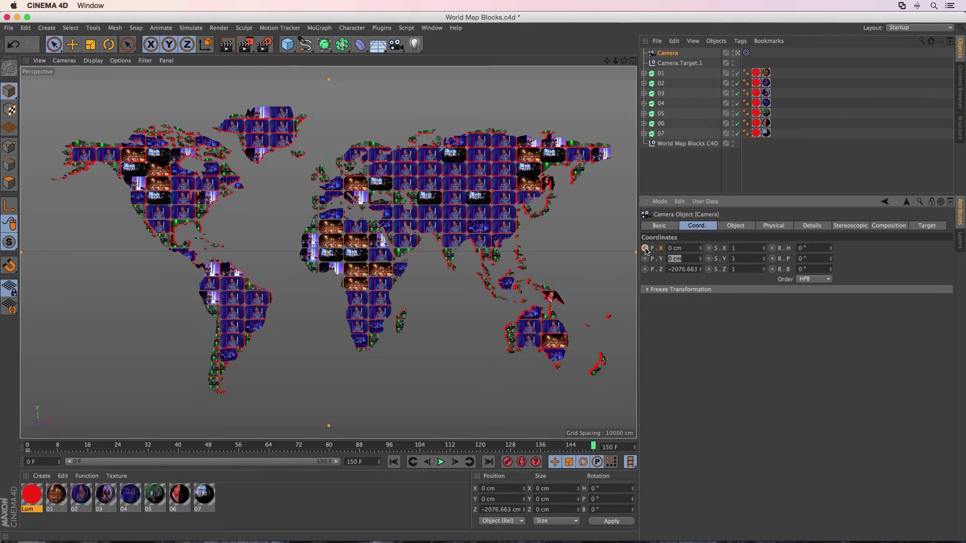
pyautogui.click(646, 249)
pyautogui.press('super+s')
pyautogui.click(441, 462)
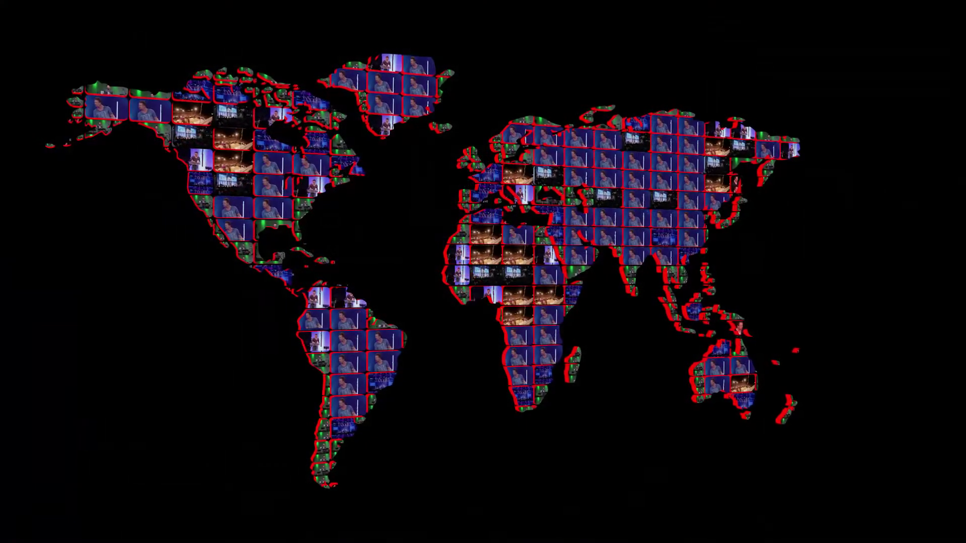